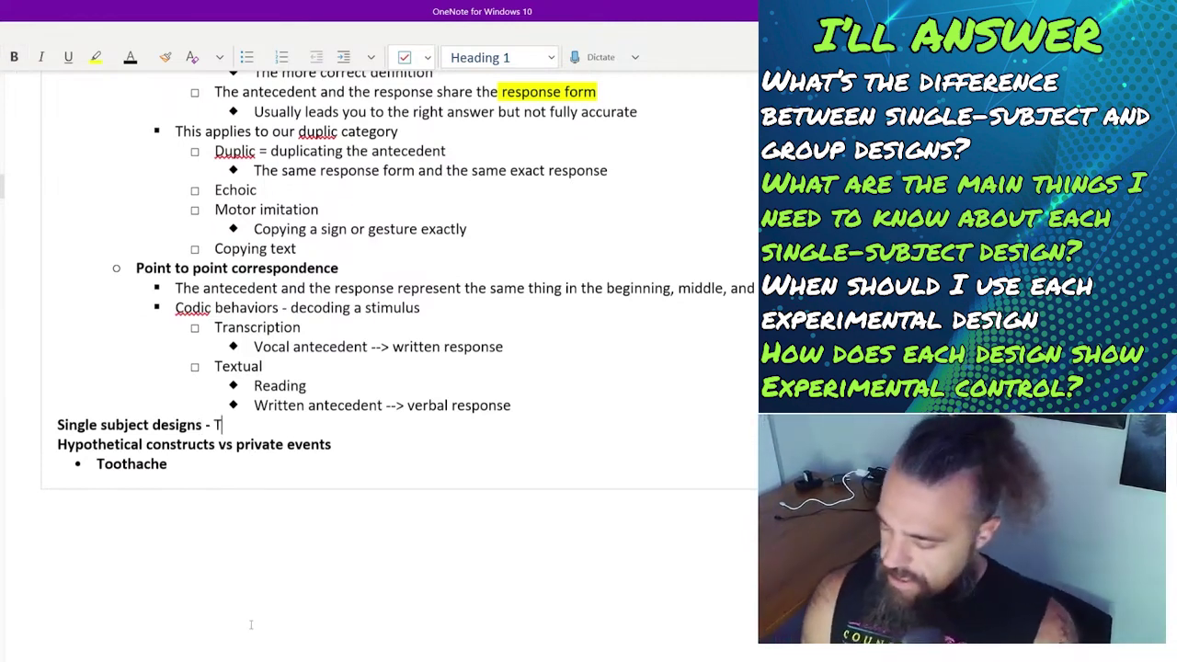
Define it as 'experimental design is done completely with each subject' and start a bullet below.
{"action": "type", "text": "he experimental desi"}
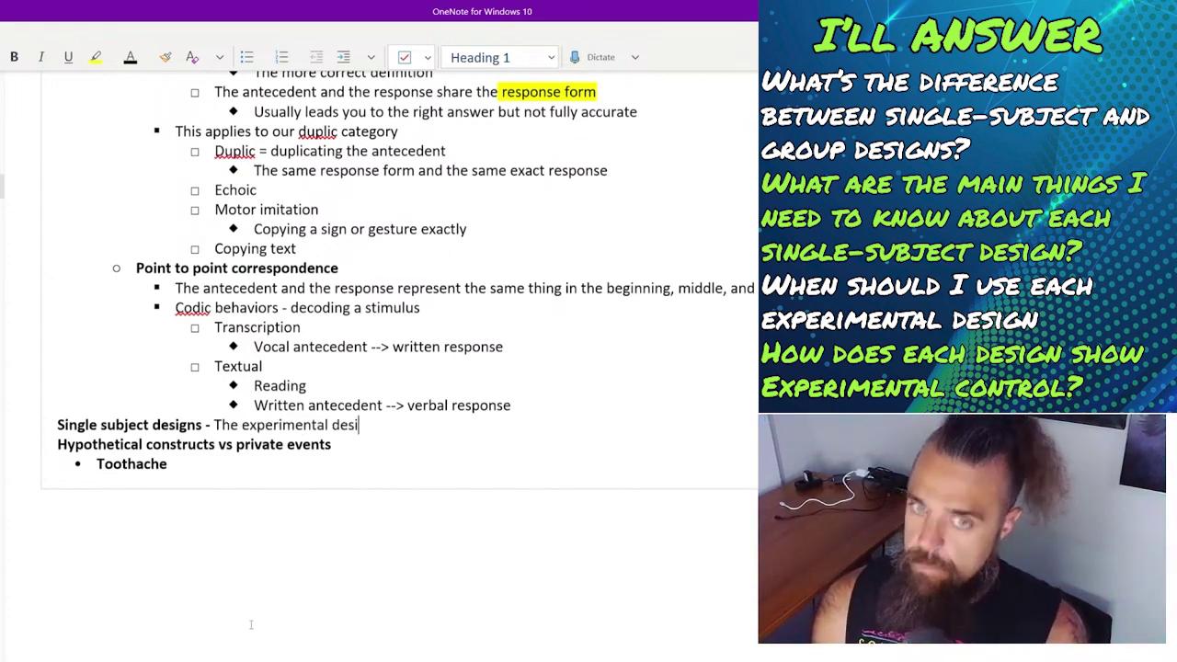
{"action": "type", "text": "gn is"}
{"action": "type", "text": " done completely "}
{"action": "type", "text": "with one sub"}
{"action": "type", "text": "jec"}
{"action": "key", "text": "BackSpace"}
{"action": "key", "text": "BackSpace"}
{"action": "key", "text": "BackSpace"}
{"action": "key", "text": "BackSpace"}
{"action": "key", "text": "BackSpace"}
{"action": "key", "text": "BackSpace"}
{"action": "key", "text": "BackSpace"}
{"action": "key", "text": "BackSpace"}
{"action": "key", "text": "BackSpace"}
{"action": "key", "text": "BackSpace"}
{"action": "type", "text": "each"}
{"action": "type", "text": " subje"}
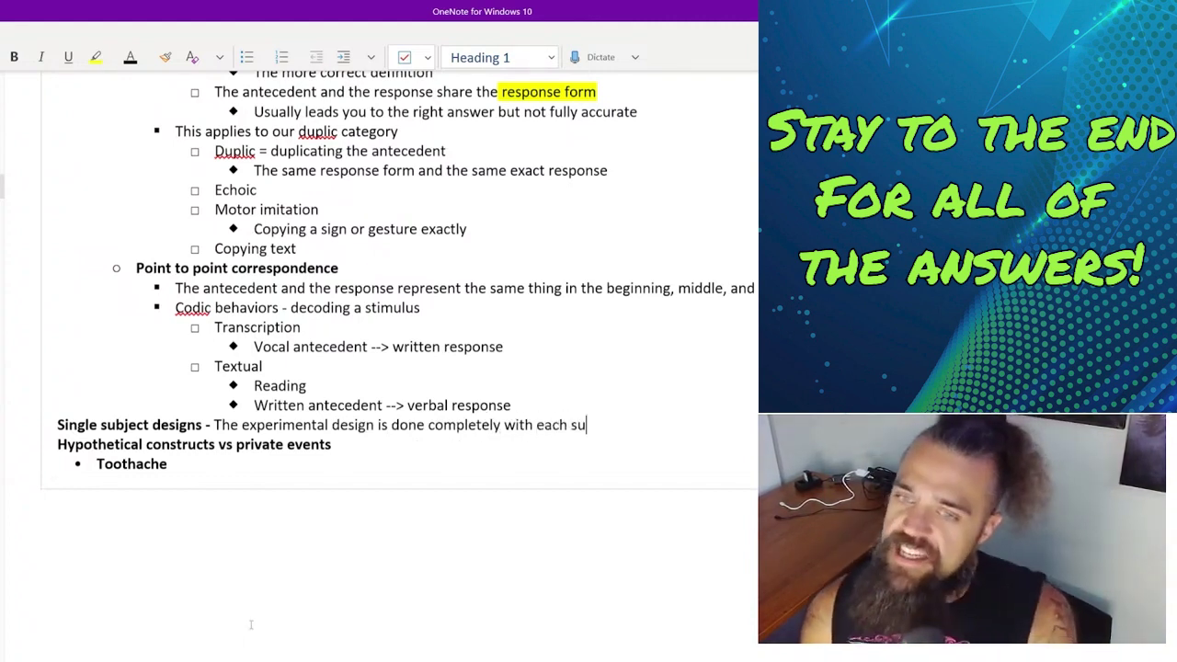
{"action": "type", "text": "ct"}
{"action": "key", "text": "Return"}
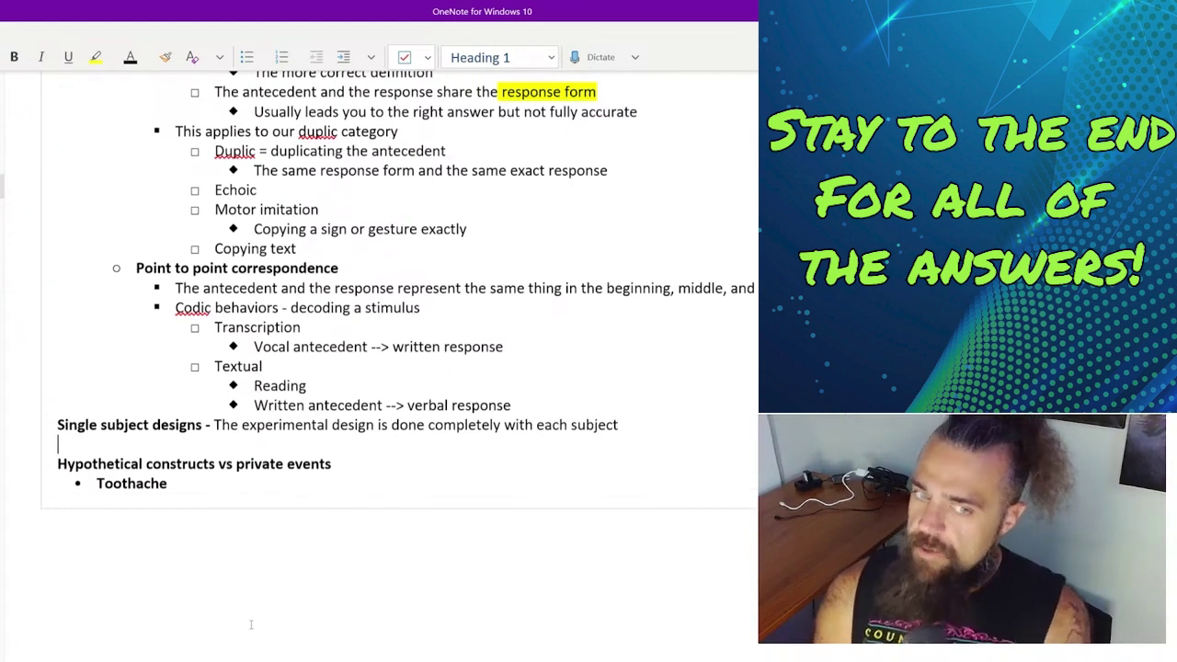
{"action": "key", "text": "ctrl+period"}
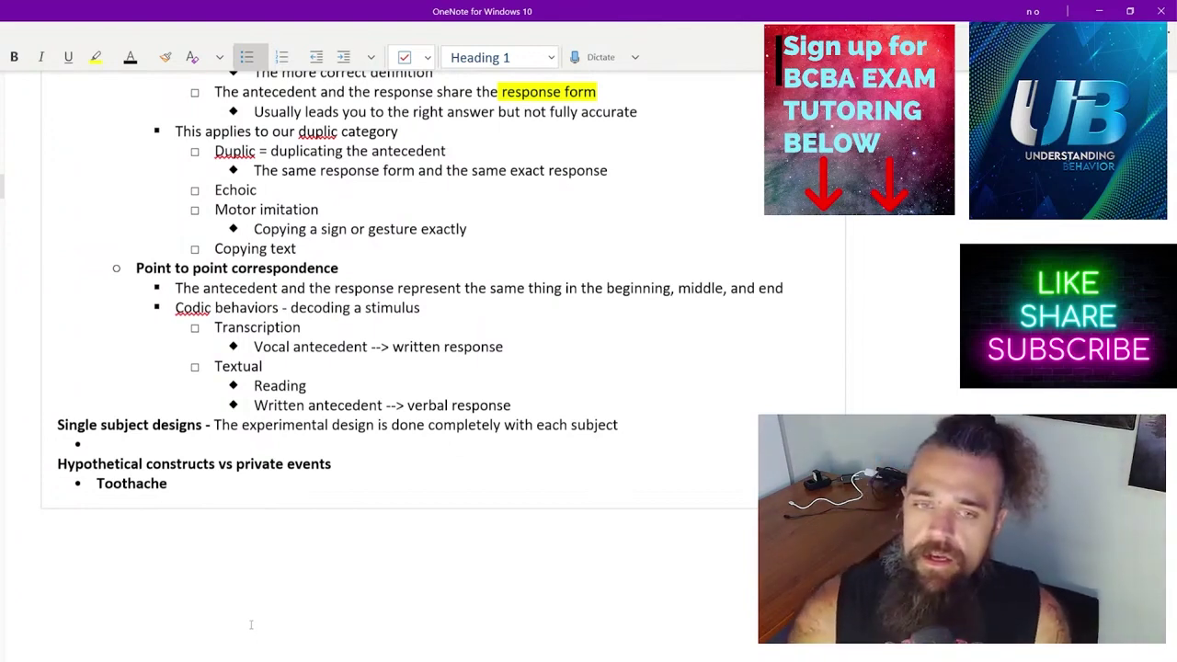
Add a top-level 'Schedules of reinforcement' heading below the Toothache item.
{"action": "key", "text": "ctrl+End"}
{"action": "key", "text": "Return"}
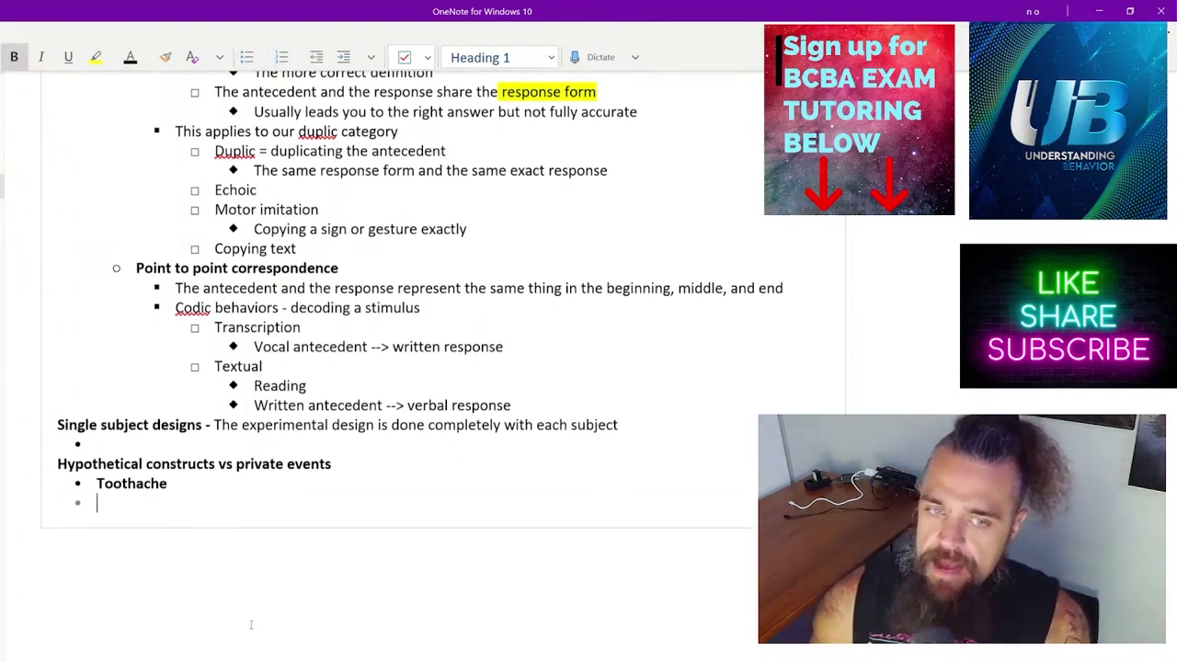
{"action": "key", "text": "BackSpace"}
{"action": "type", "text": "Schedu"}
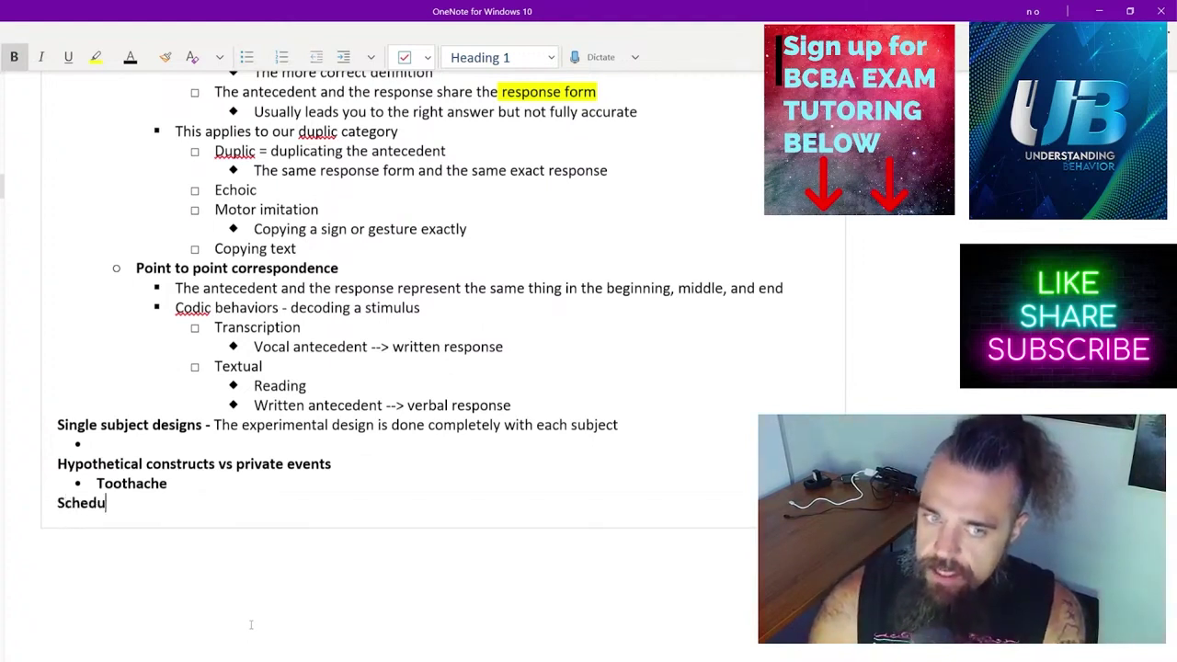
{"action": "type", "text": "les of rein"}
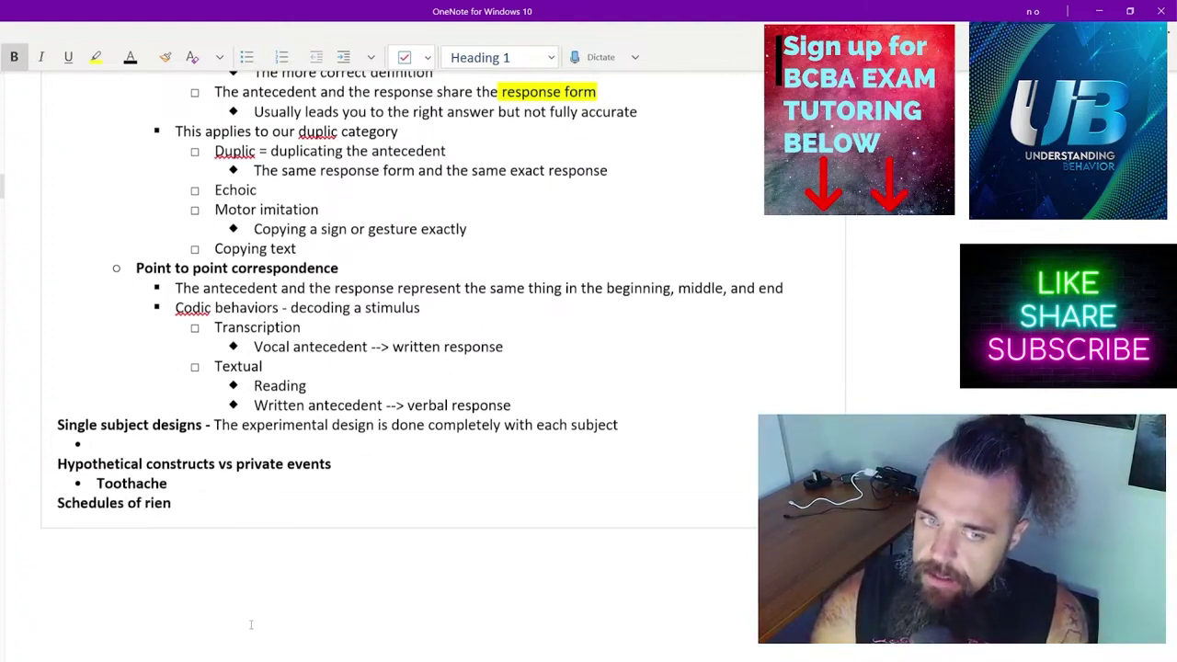
{"action": "type", "text": "forcement"}
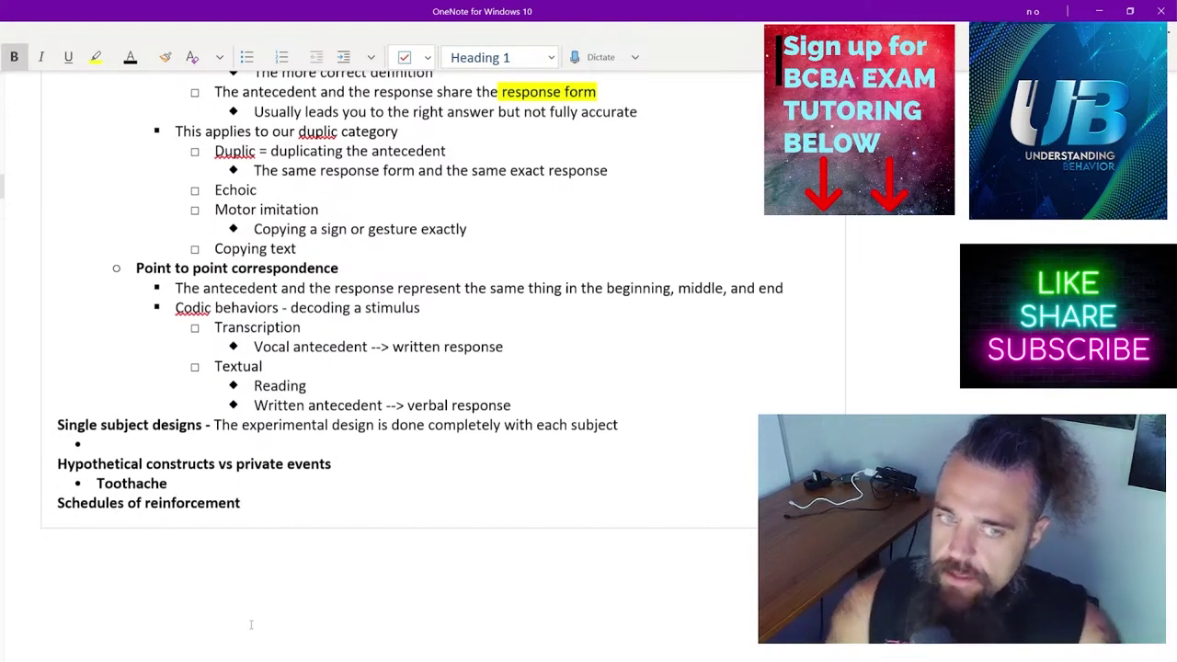
{"action": "key", "text": "Up"}
{"action": "key", "text": "Up"}
{"action": "key", "text": "Up"}
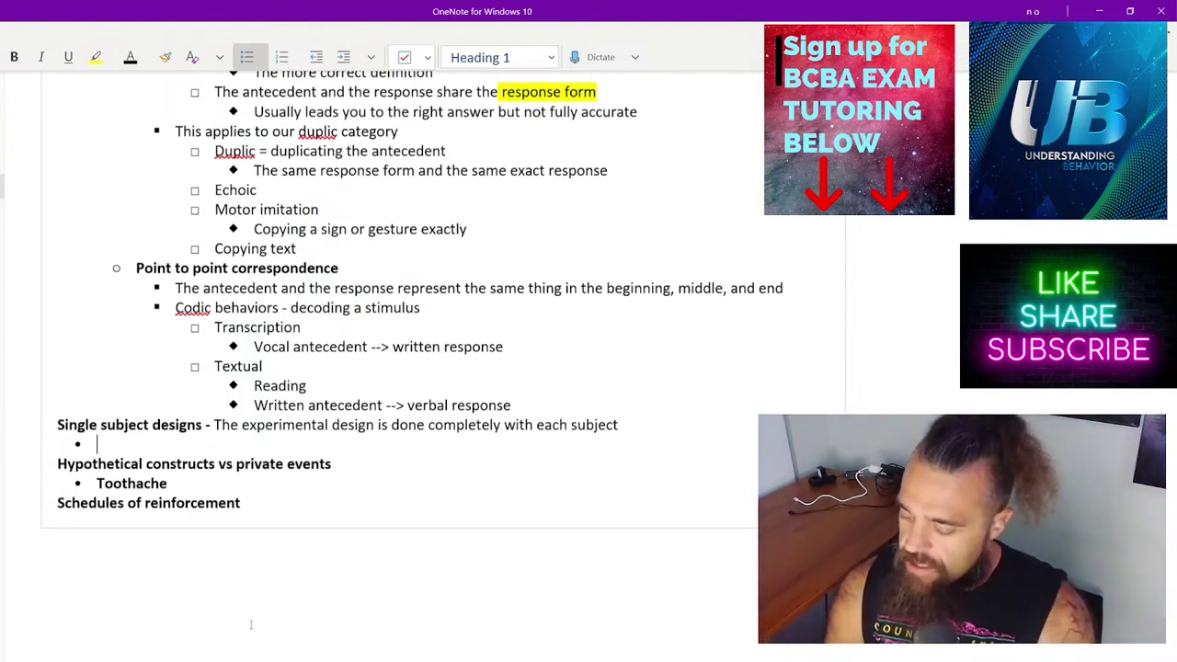
Add a bold 'Group design' heading with a new bullet line under it.
{"action": "key", "text": "BackSpace"}
{"action": "type", "text": "Gr"}
{"action": "key", "text": "BackSpace"}
{"action": "key", "text": "BackSpace"}
{"action": "key", "text": "ctrl+b"}
{"action": "type", "text": "Group desig"}
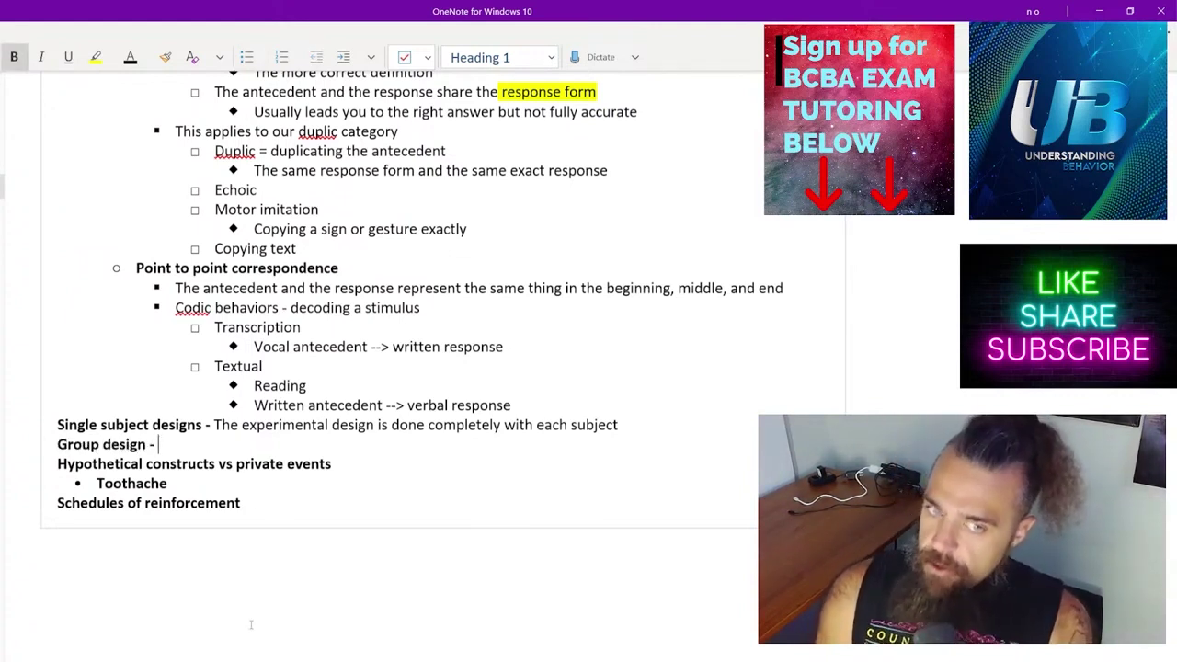
{"action": "type", "text": "n -"}
{"action": "key", "text": "ctrl+b"}
{"action": "type", "text": "G"}
{"action": "key", "text": "BackSpace"}
{"action": "type", "text": "Have"}
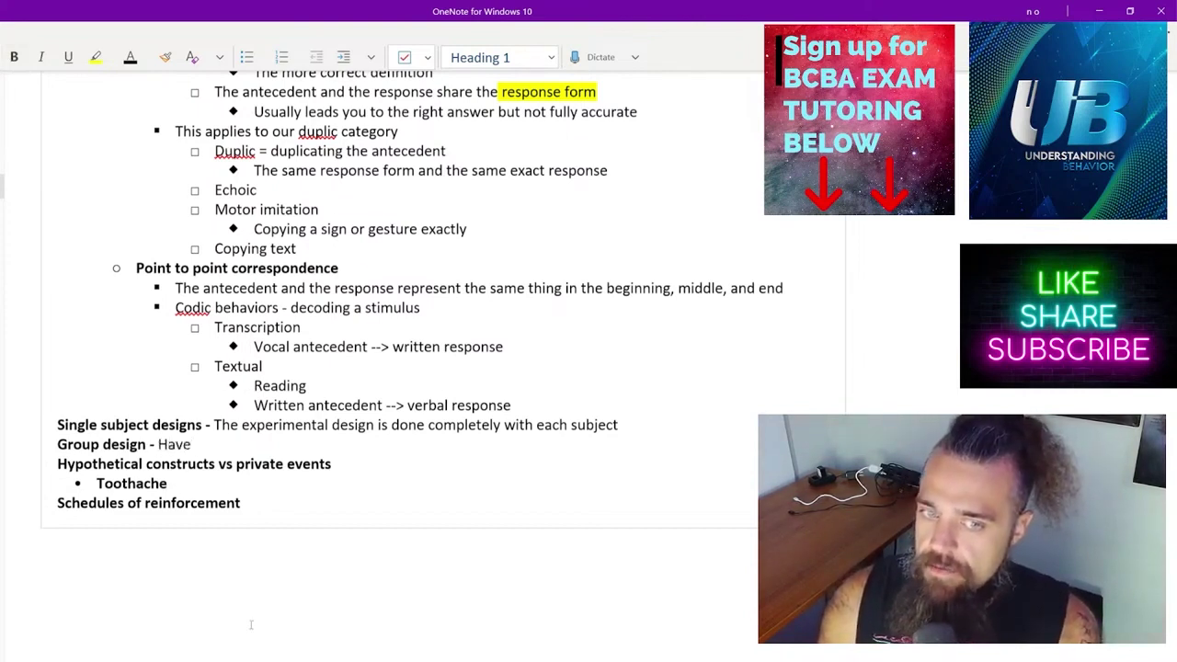
{"action": "key", "text": "BackSpace"}
{"action": "key", "text": "BackSpace"}
{"action": "key", "text": "BackSpace"}
{"action": "key", "text": "BackSpace"}
{"action": "key", "text": "BackSpace"}
{"action": "key", "text": "ctrl+b"}
{"action": "key", "text": "Return"}
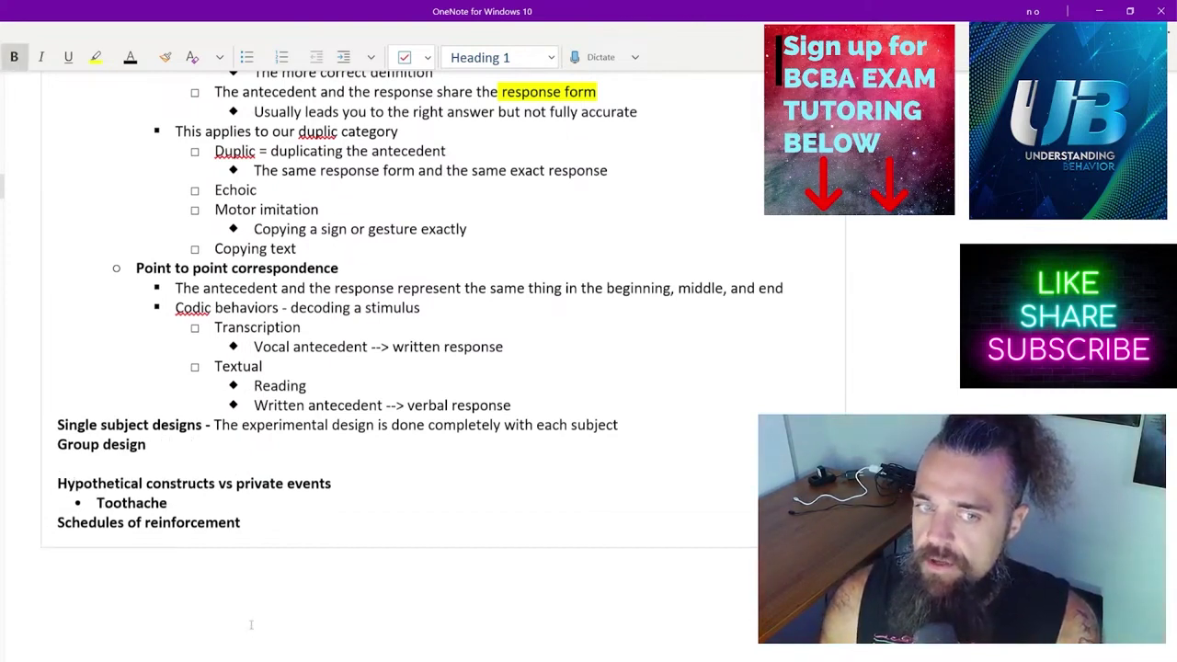
{"action": "key", "text": "ctrl+period"}
Add bullets on a large participant group, splitting into test and control, and the control group's placebo.
{"action": "type", "text": "Have la"}
{"action": "key", "text": "BackSpace"}
{"action": "key", "text": "BackSpace"}
{"action": "key", "text": "BackSpace"}
{"action": "key", "text": "BackSpace"}
{"action": "key", "text": "BackSpace"}
{"action": "key", "text": "BackSpace"}
{"action": "key", "text": "BackSpace"}
{"action": "key", "text": "ctrl+b"}
{"action": "type", "text": "Have large grou"}
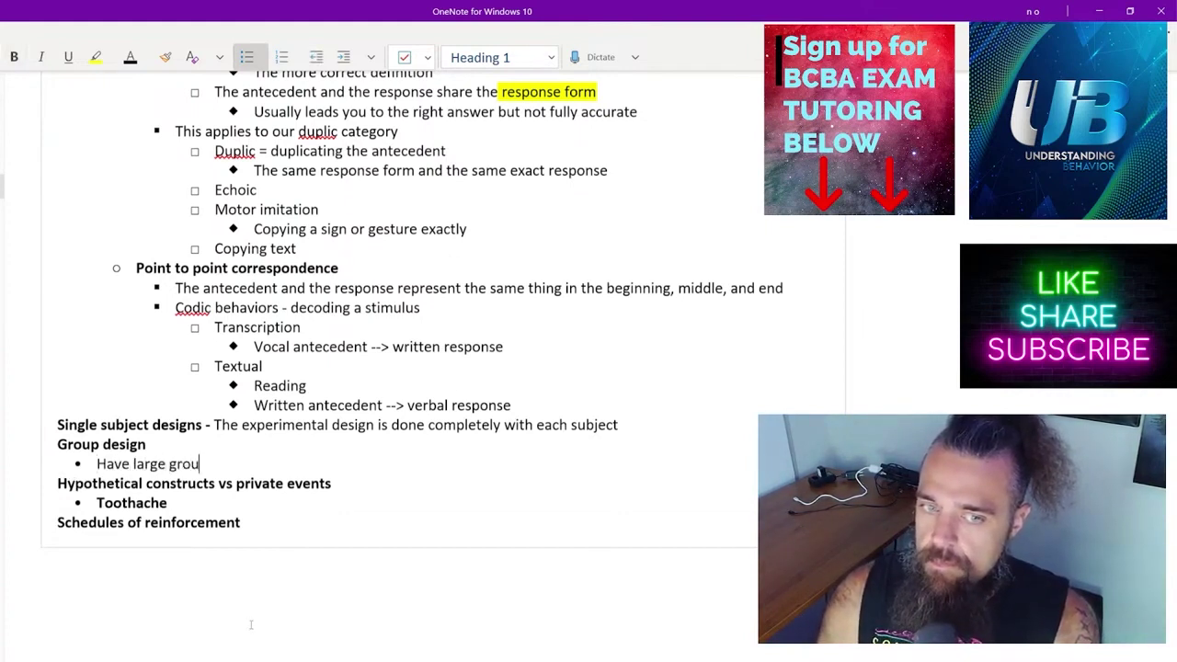
{"action": "type", "text": "p of participants"}
{"action": "key", "text": "Return"}
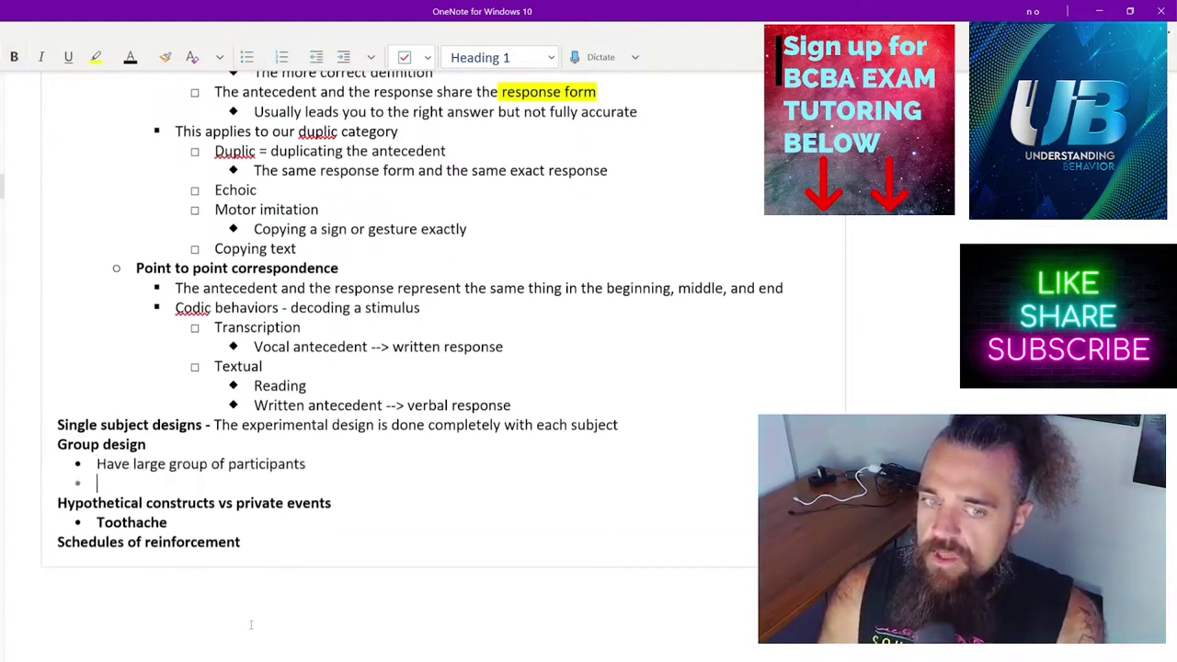
{"action": "type", "text": "Split the"}
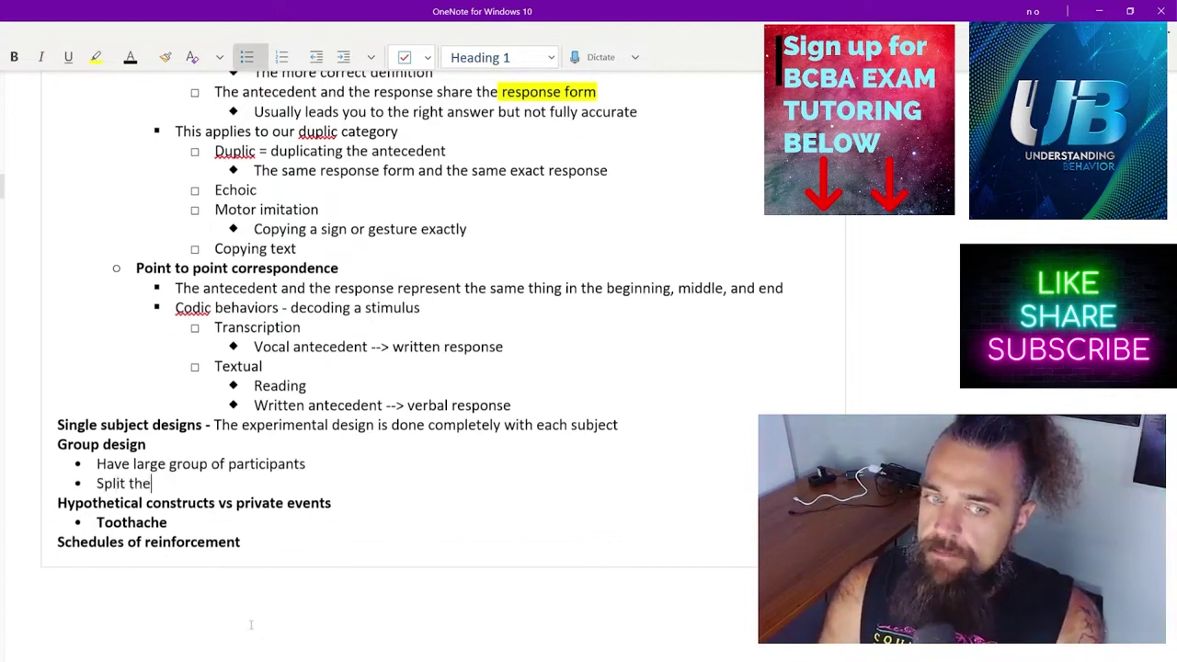
{"action": "type", "text": "m into 2 groups"}
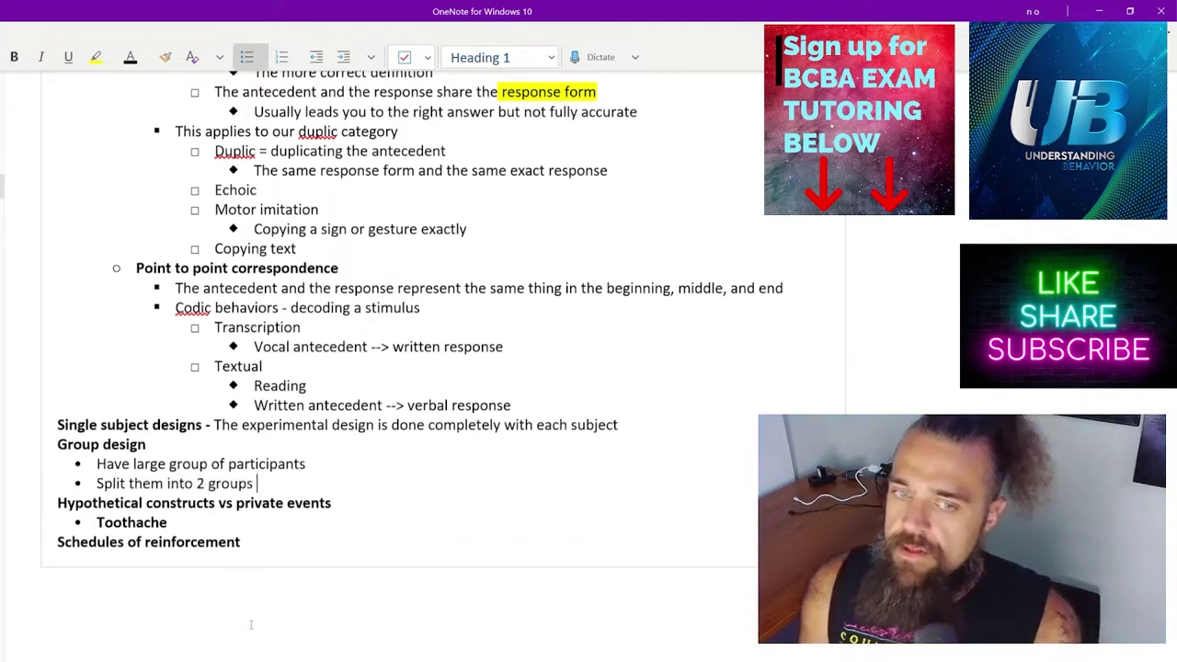
{"action": "type", "text": ": test and control"}
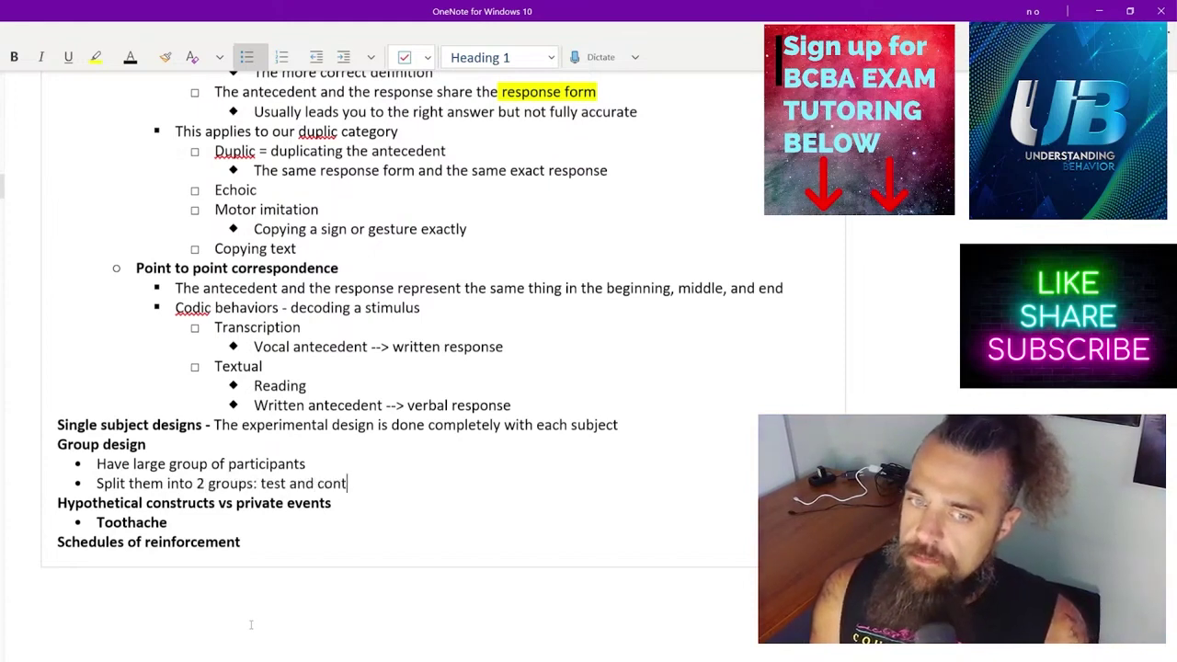
{"action": "key", "text": "Return"}
{"action": "type", "text": "Control group reci"}
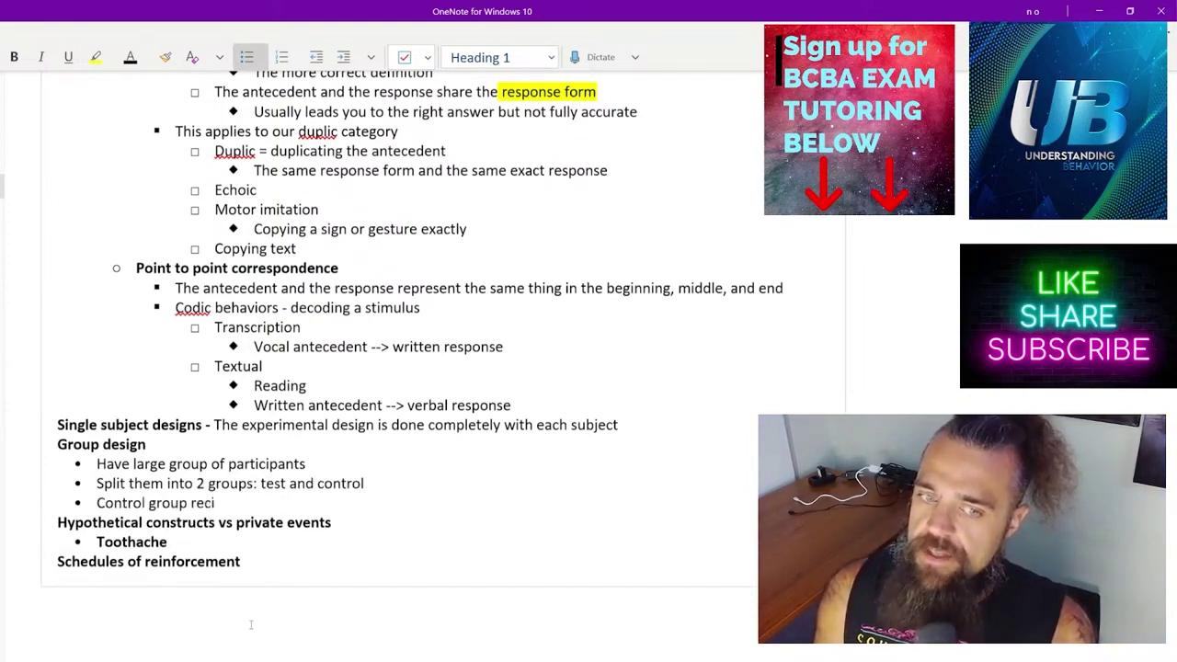
{"action": "key", "text": "BackSpace"}
{"action": "type", "text": "eives "}
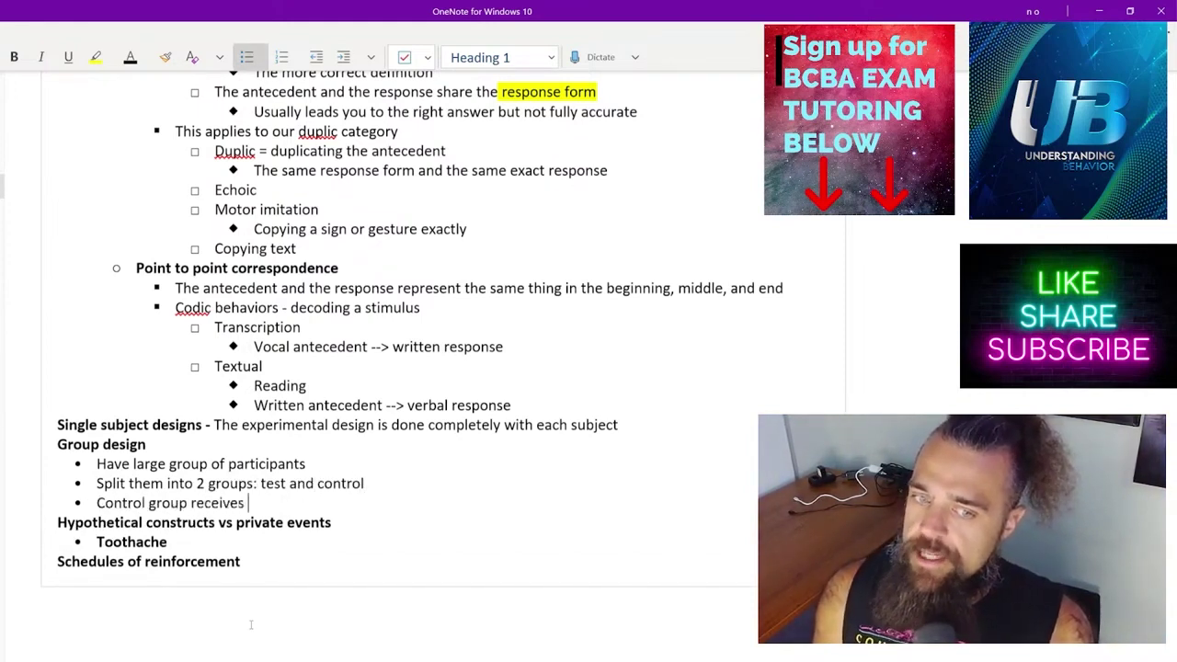
{"action": "type", "text": "a placebo intervention"}
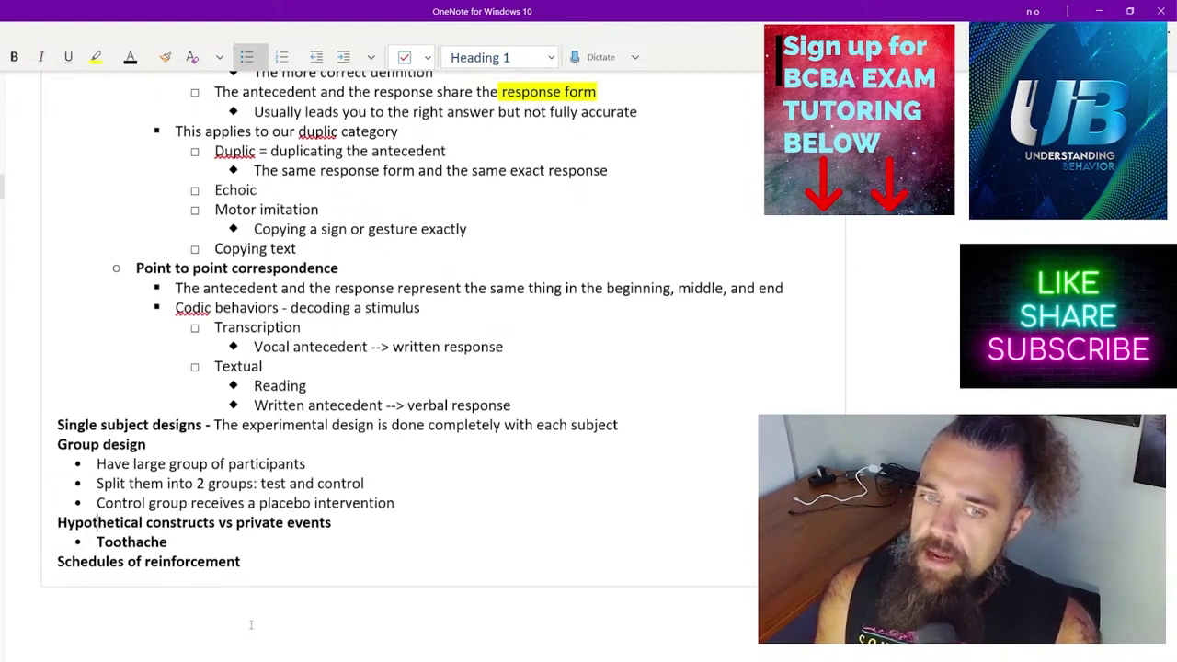
Add bullets 'Test group receives the tested intervention' and 'Compare the average effects between the two groups'.
{"action": "key", "text": "Return"}
{"action": "type", "text": "G"}
{"action": "key", "text": "BackSpace"}
{"action": "type", "text": "Test group"}
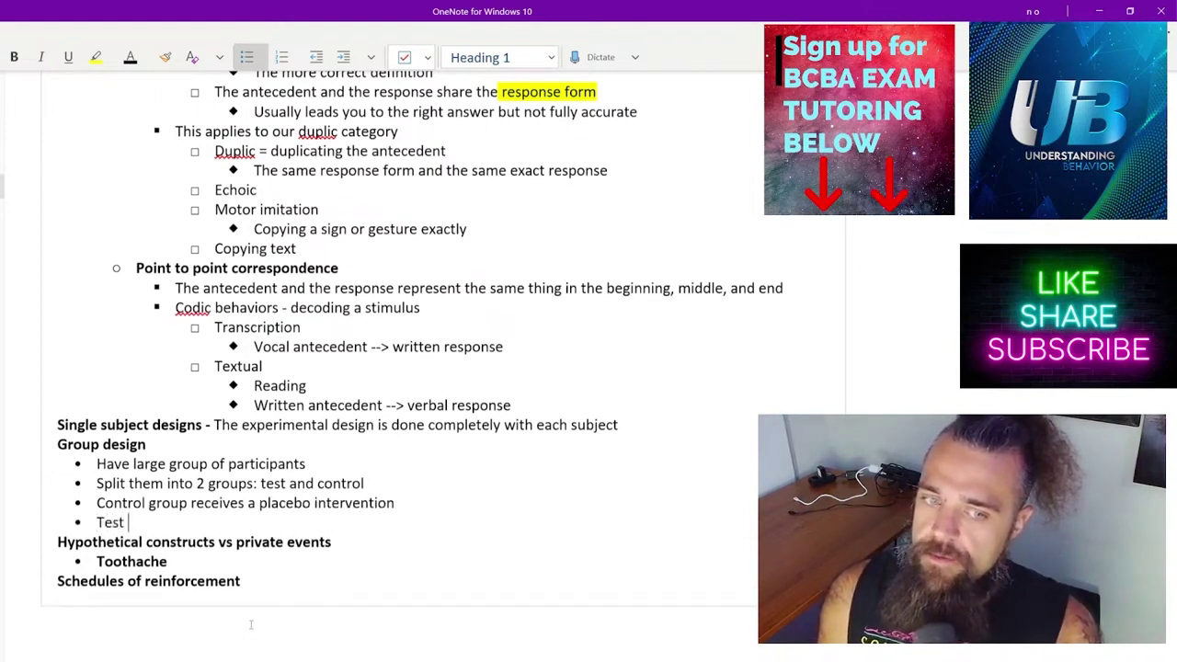
{"action": "key", "text": "BackSpace"}
{"action": "key", "text": "BackSpace"}
{"action": "key", "text": "BackSpace"}
{"action": "key", "text": "BackSpace"}
{"action": "key", "text": "BackSpace"}
{"action": "type", "text": "group"}
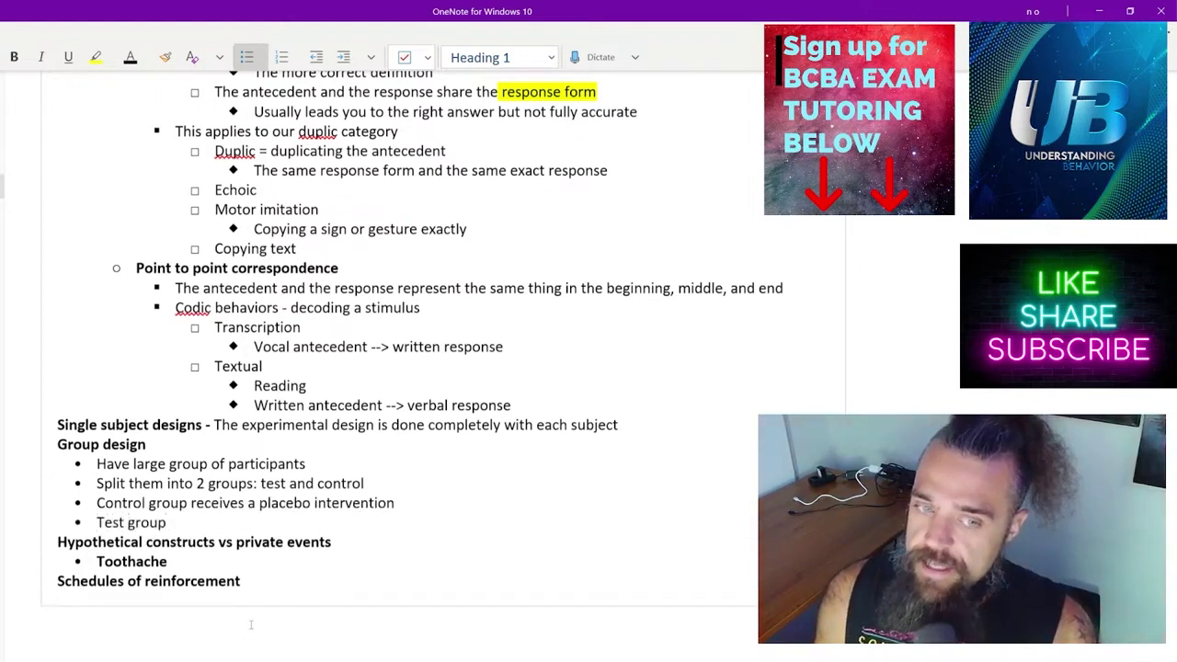
{"action": "type", "text": " receives the "}
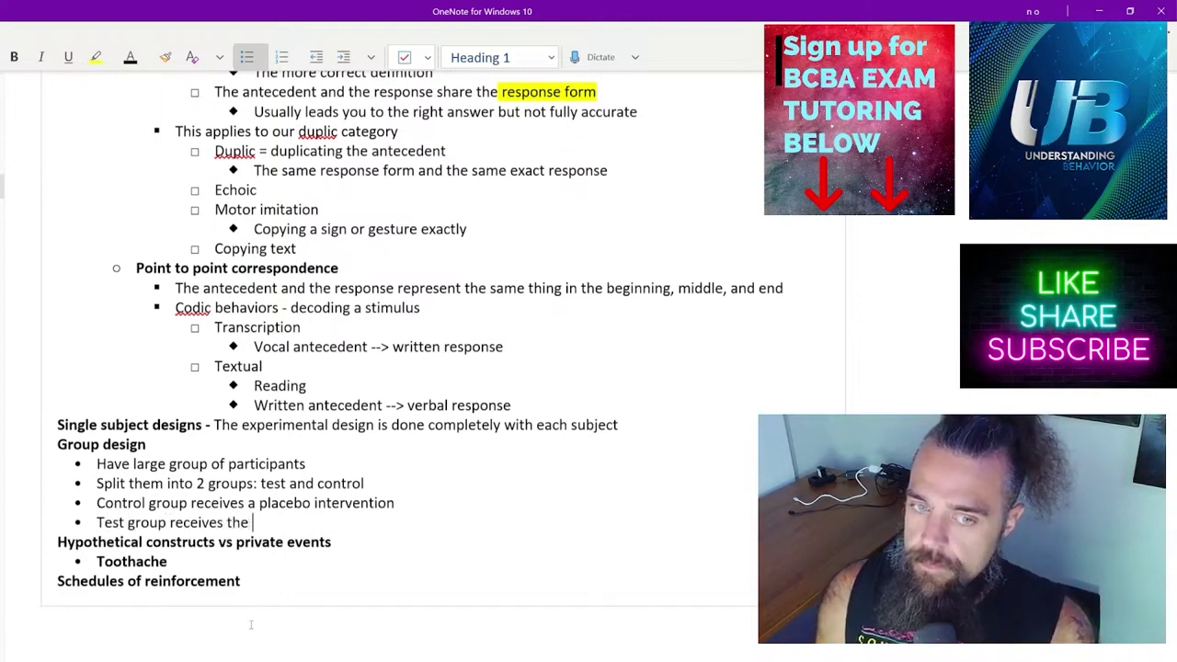
{"action": "type", "text": "tested intervention"}
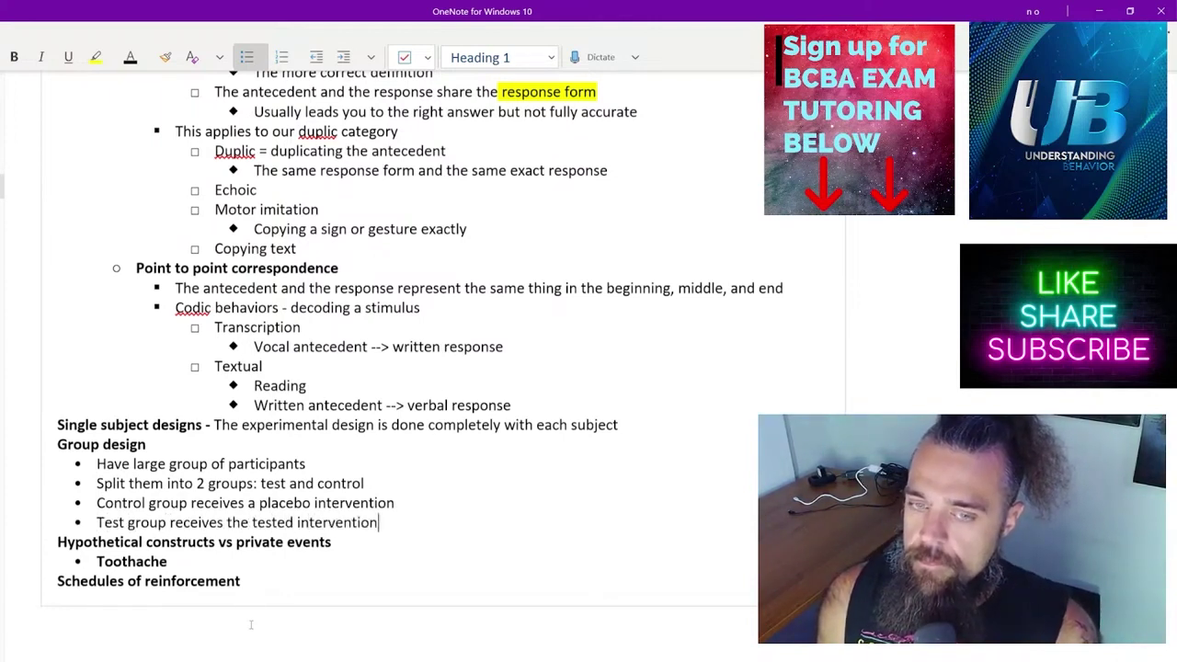
{"action": "key", "text": "Return"}
{"action": "type", "text": "Compare the a"}
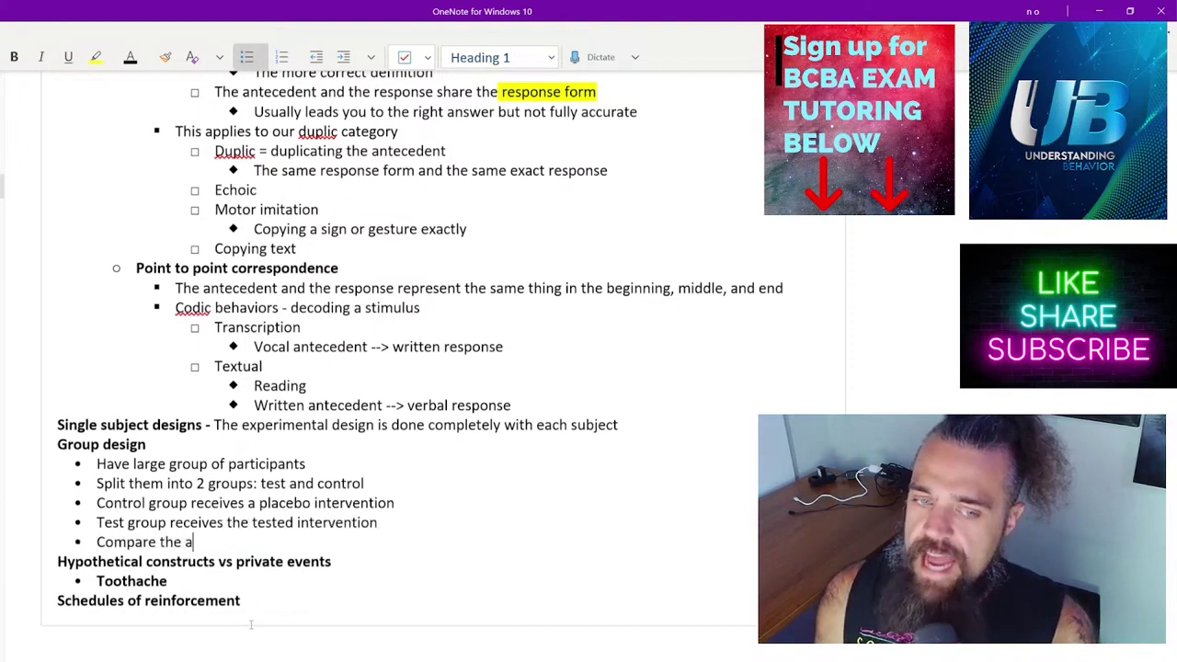
{"action": "type", "text": "verage effec"}
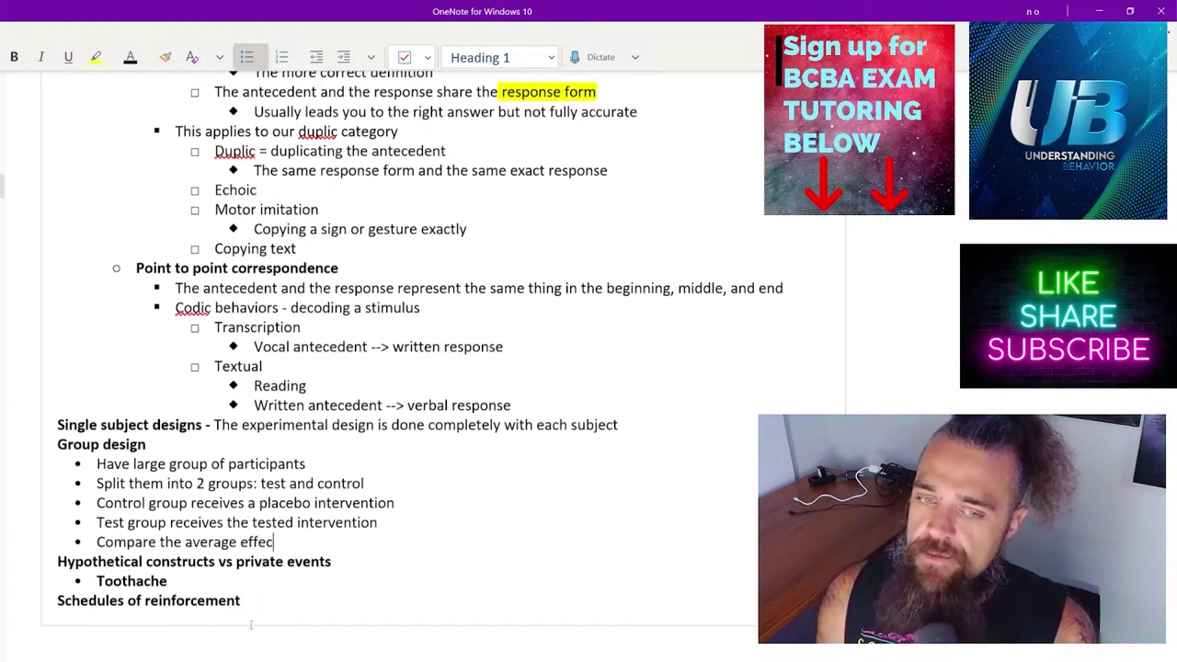
{"action": "type", "text": "ts between the d"}
{"action": "key", "text": "BackSpace"}
{"action": "type", "text": "two groups"}
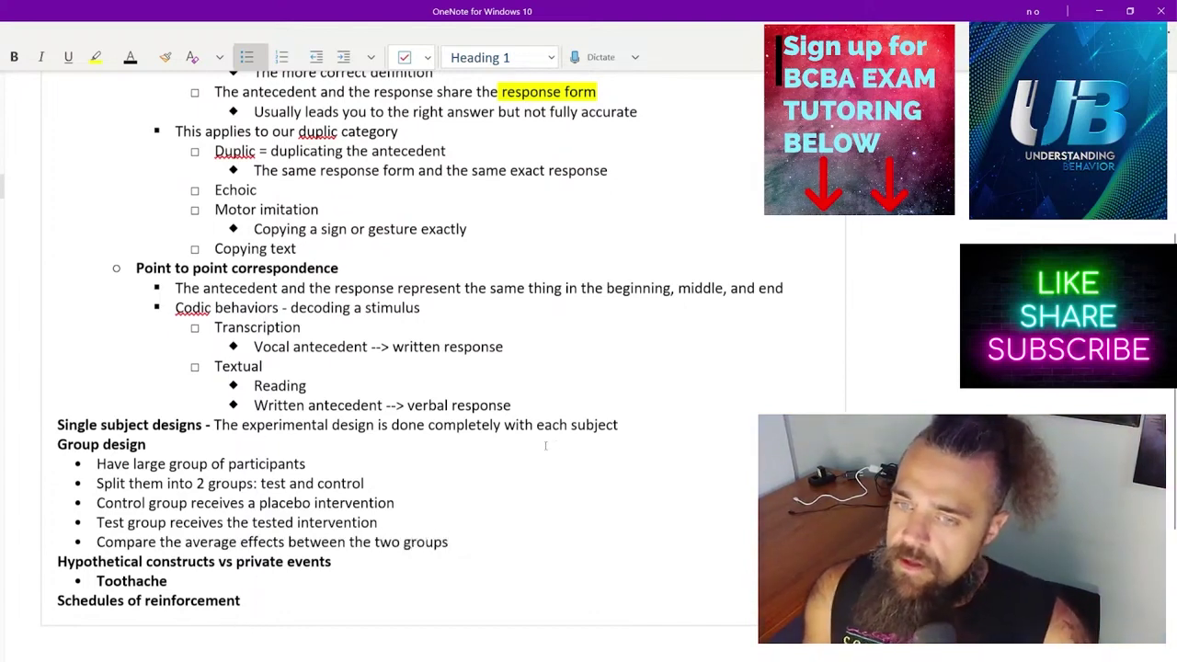
Add a 'Taking data on each individual' bullet under Single subject designs.
{"action": "left_click", "coordinate": [647, 432]}
{"action": "key", "text": "Return"}
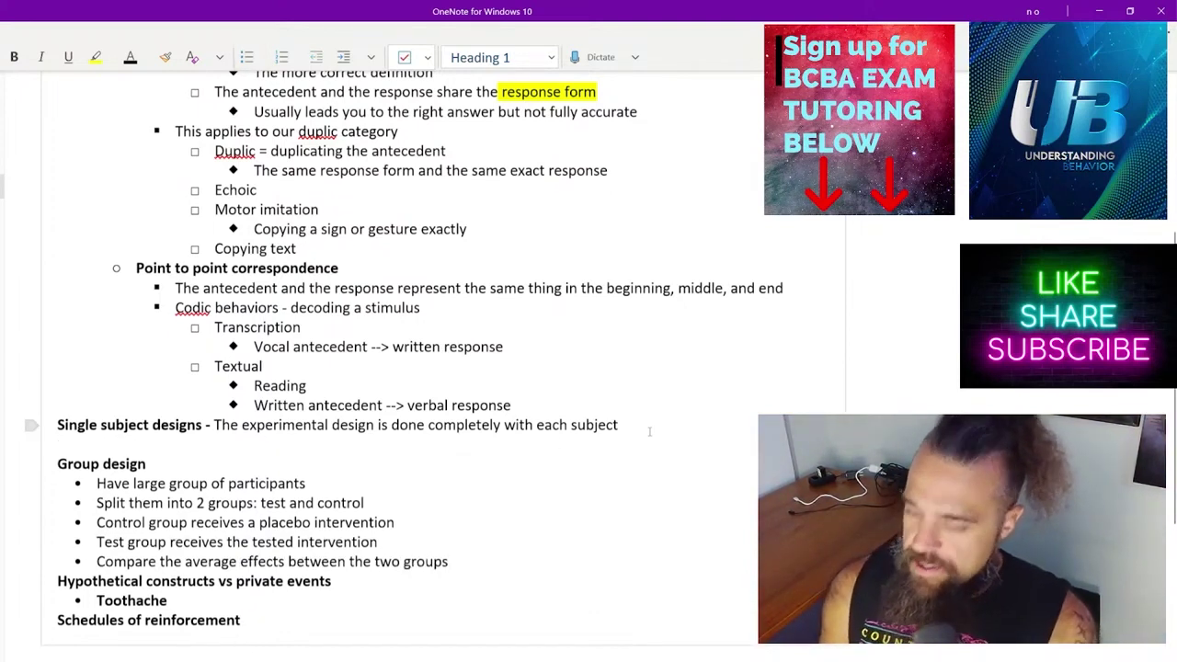
{"action": "key", "text": "ctrl+period"}
{"action": "type", "text": "Taking"}
{"action": "type", "text": " data on"}
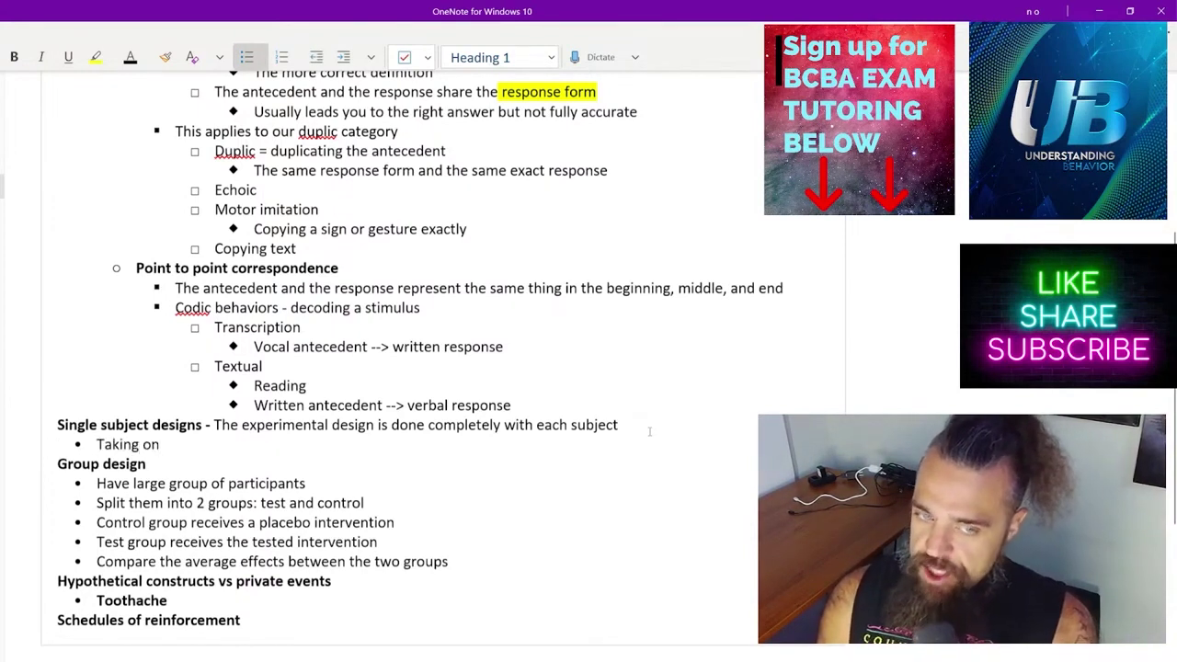
{"action": "key", "text": "BackSpace"}
{"action": "key", "text": "BackSpace"}
{"action": "key", "text": "BackSpace"}
{"action": "type", "text": "data on each"}
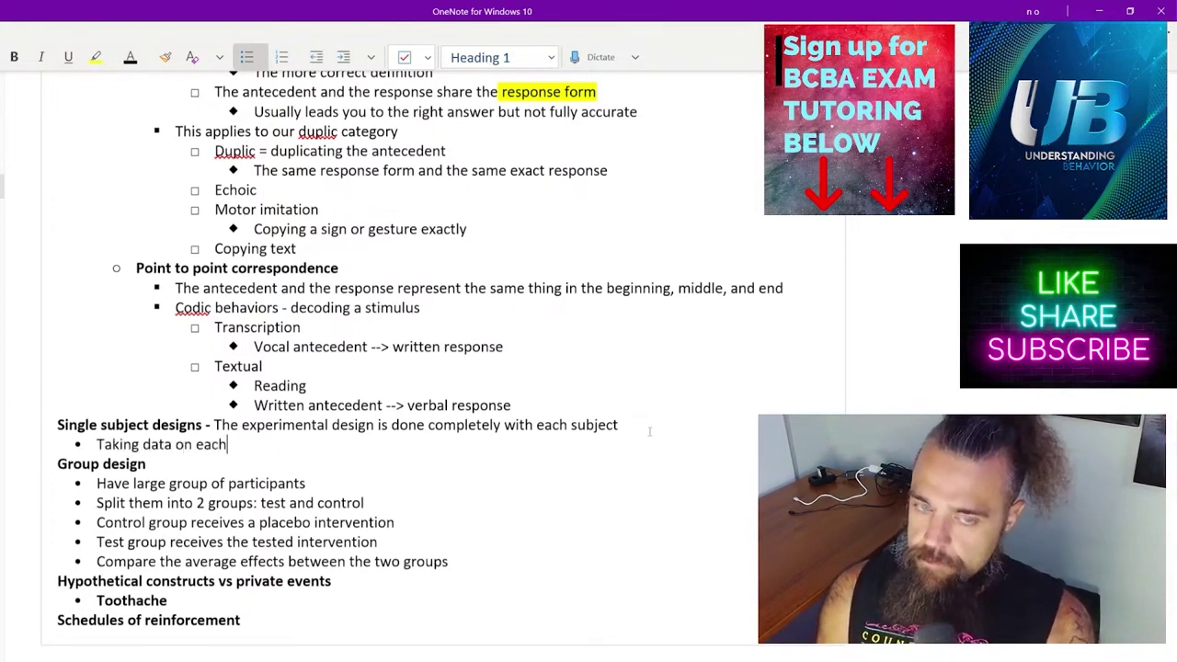
{"action": "type", "text": " individual"}
Indent a sub-point on exploring individual factors affecting behavior, with 'not' in italics.
{"action": "key", "text": "Return"}
{"action": "key", "text": "Tab"}
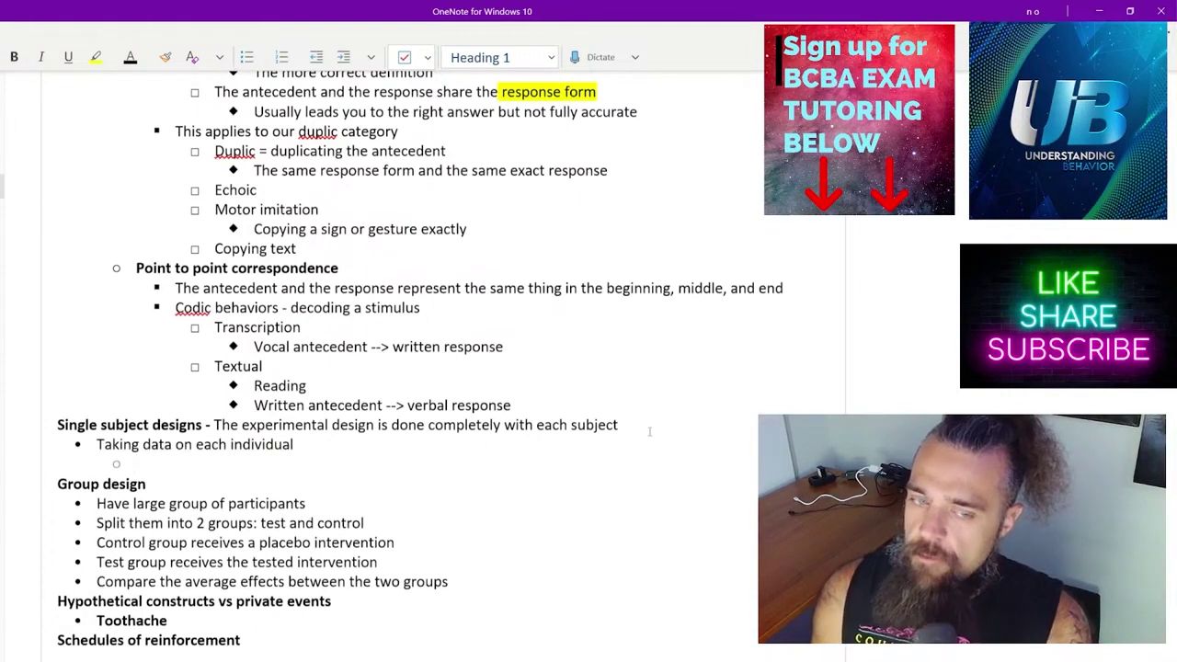
{"action": "type", "text": "Exploring the in"}
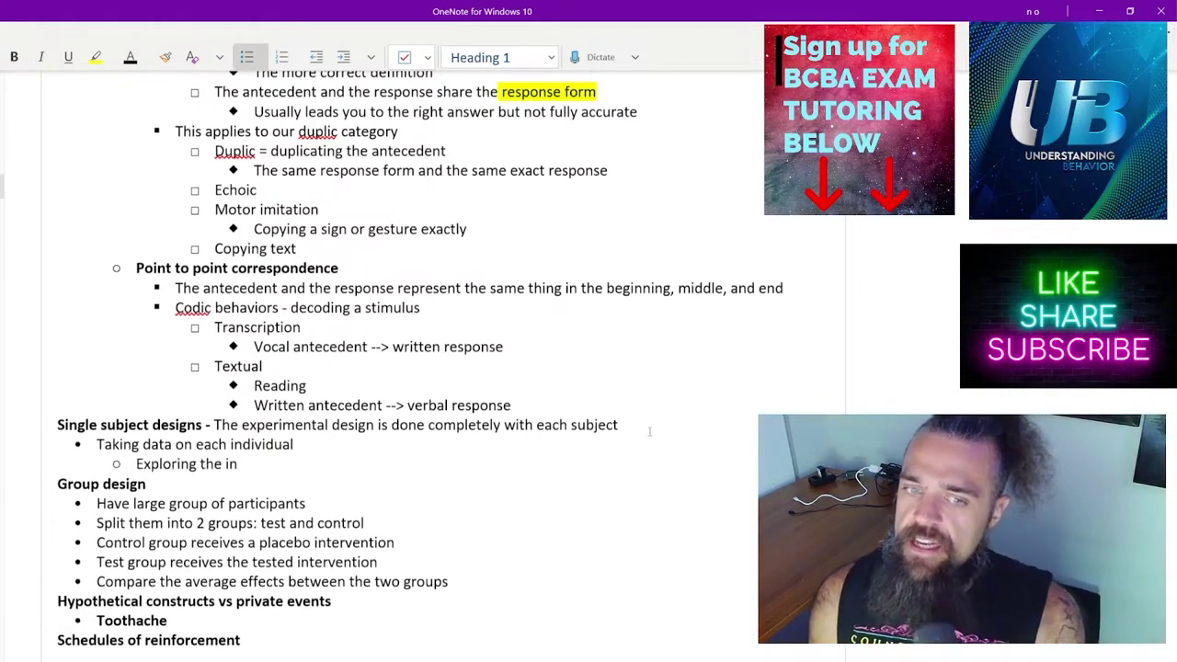
{"action": "type", "text": "dividual "}
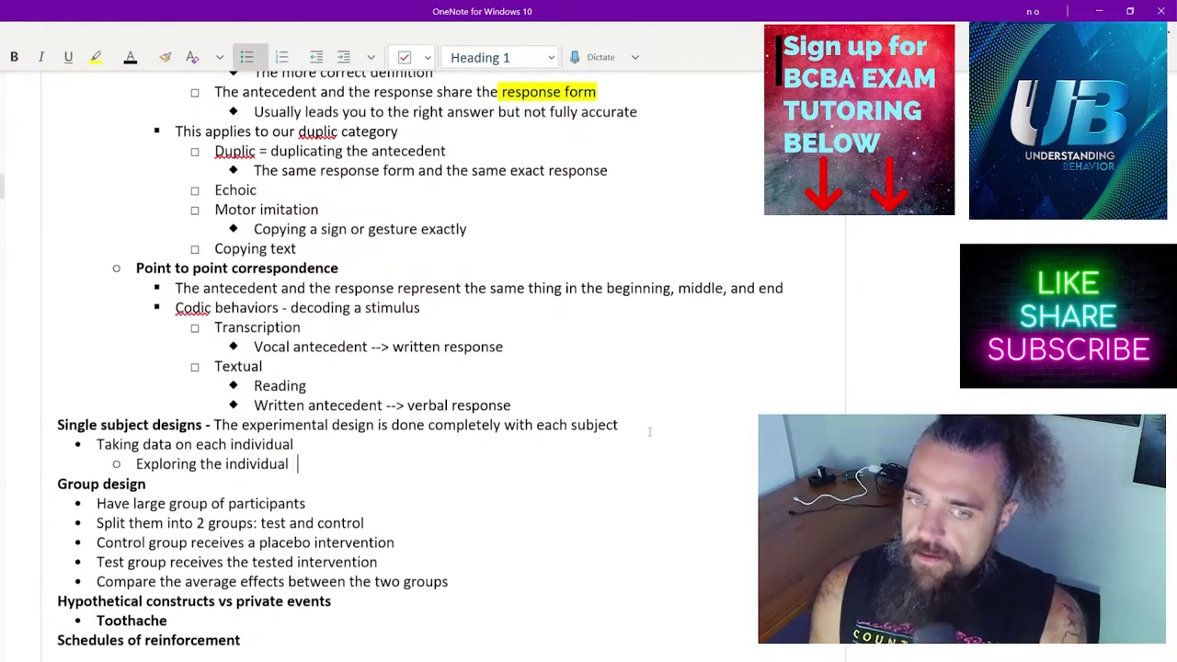
{"action": "type", "text": "factors that affec"}
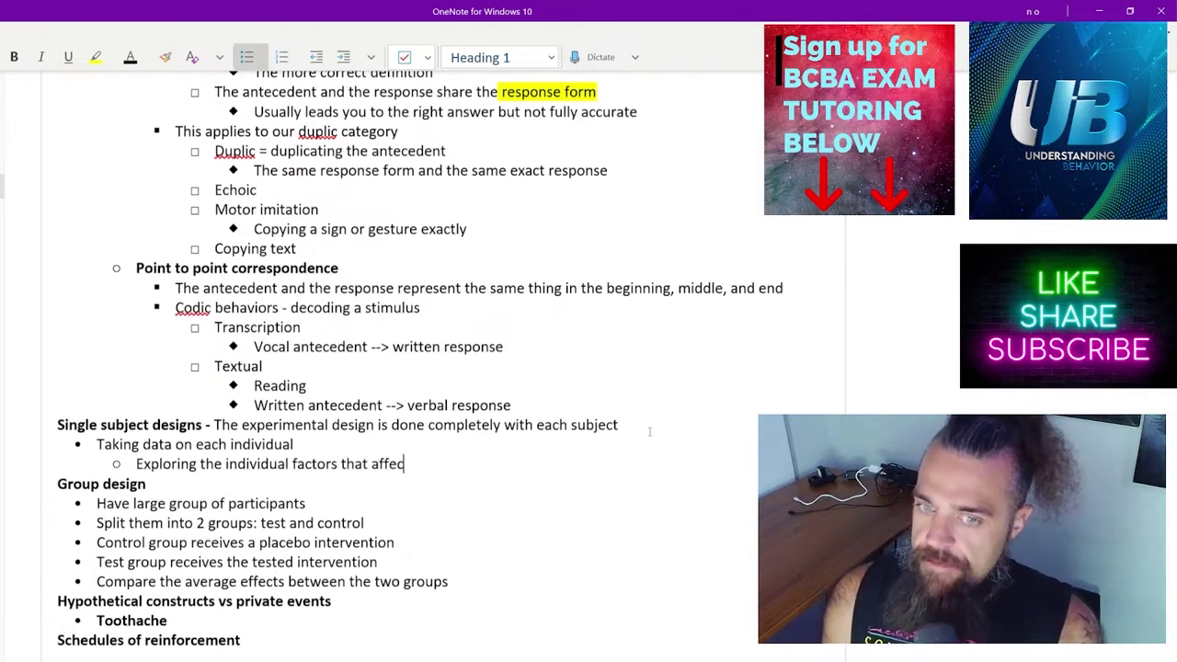
{"action": "type", "text": "t the behavior of the individual and"}
{"action": "key", "text": "ctrl+i"}
{"action": "type", "text": "not"}
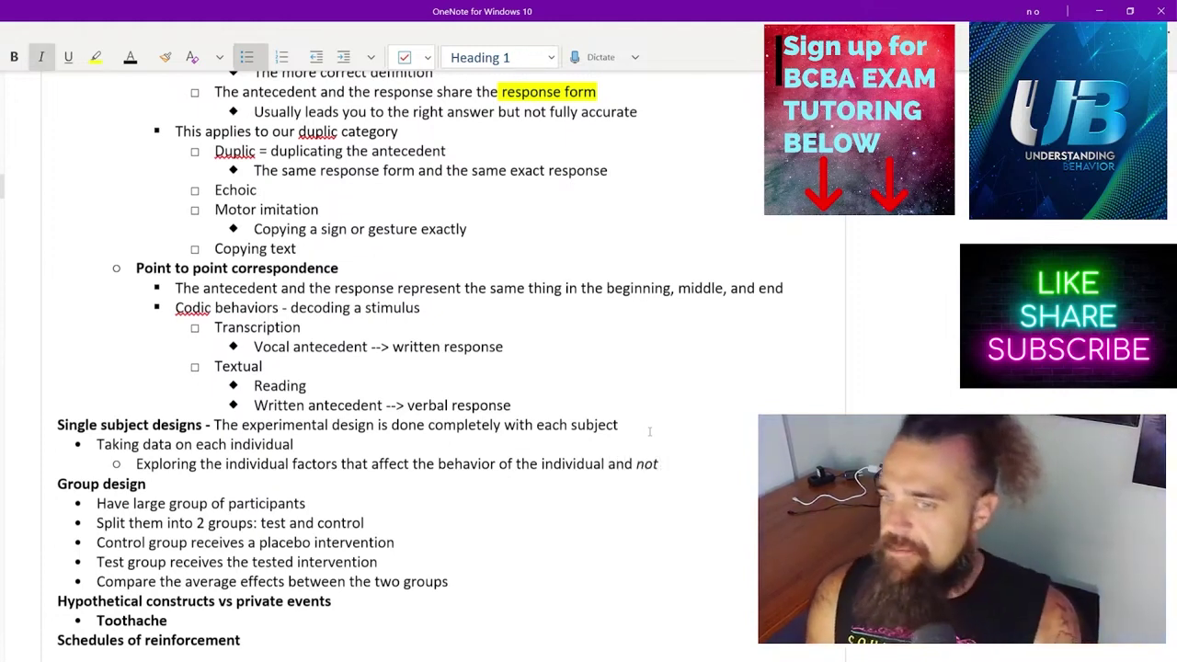
{"action": "key", "text": "ctrl+i"}
{"action": "type", "text": "someon"}
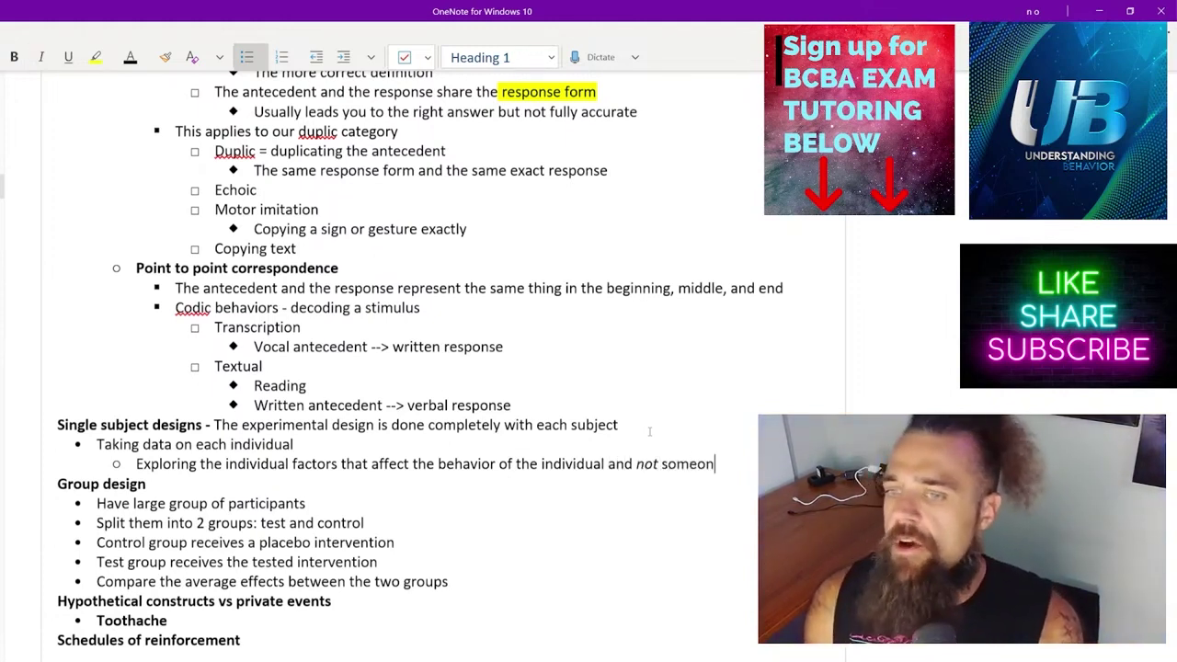
{"action": "type", "text": "e w"}
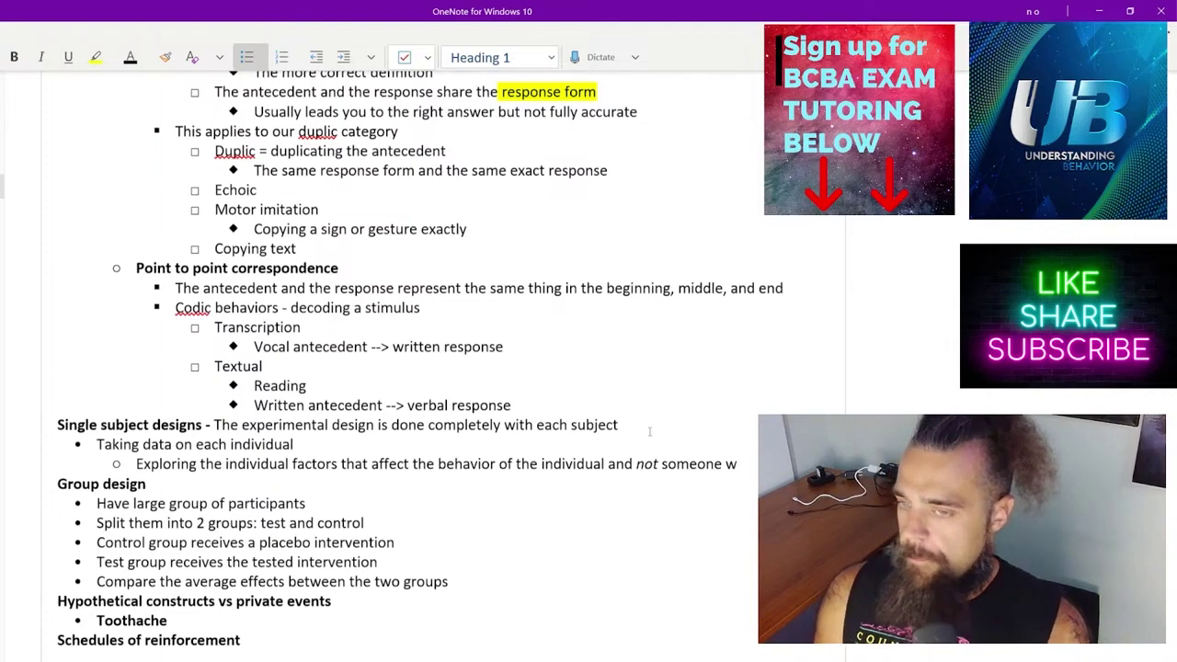
{"action": "type", "text": "ho our individual"}
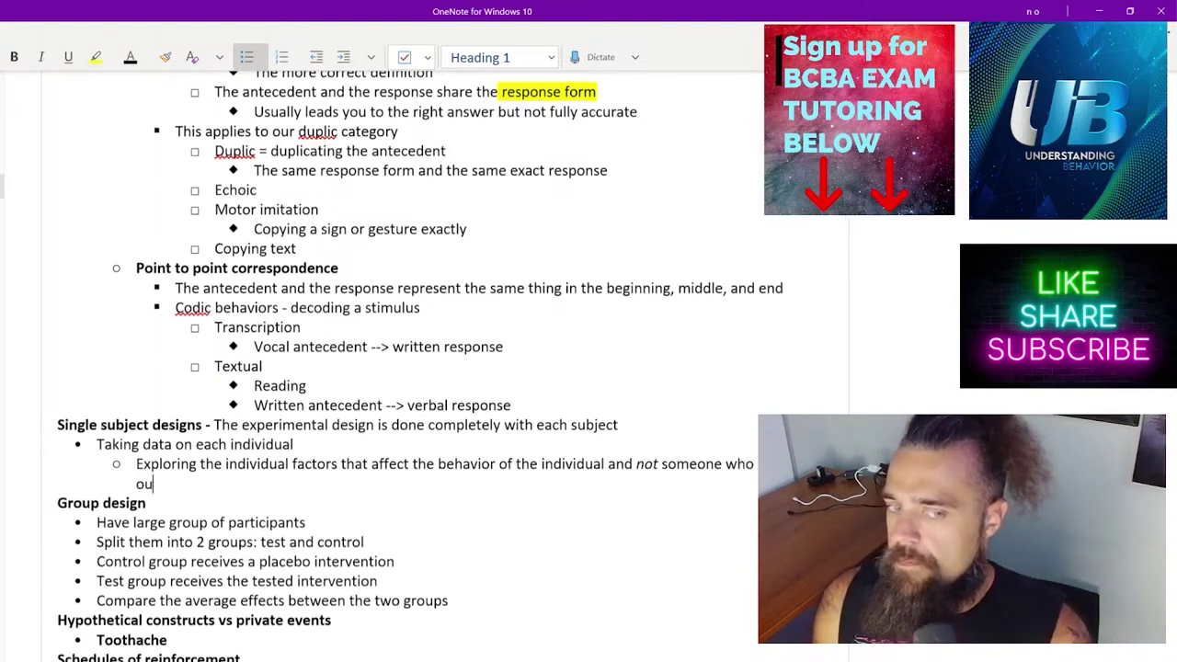
{"action": "key", "text": "Return"}
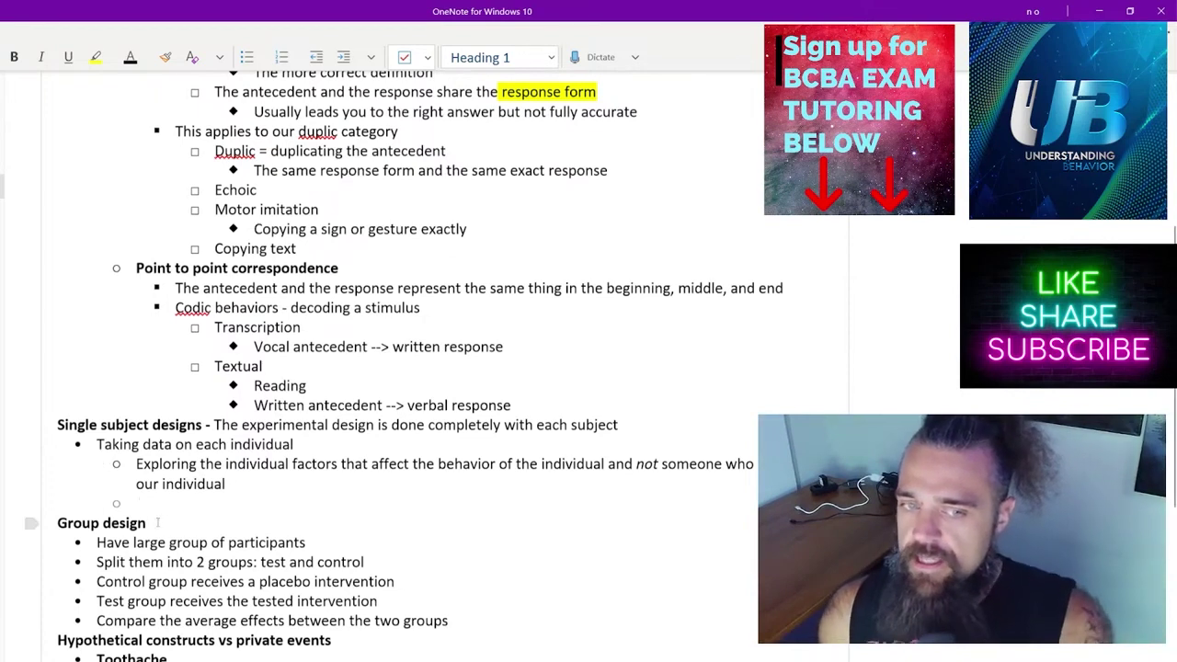
Outdent and list bullets: Withdrawal/reversal, Alternating treatments design, Multiple baseline, Changing criterion design.
{"action": "key", "text": "shift+Tab"}
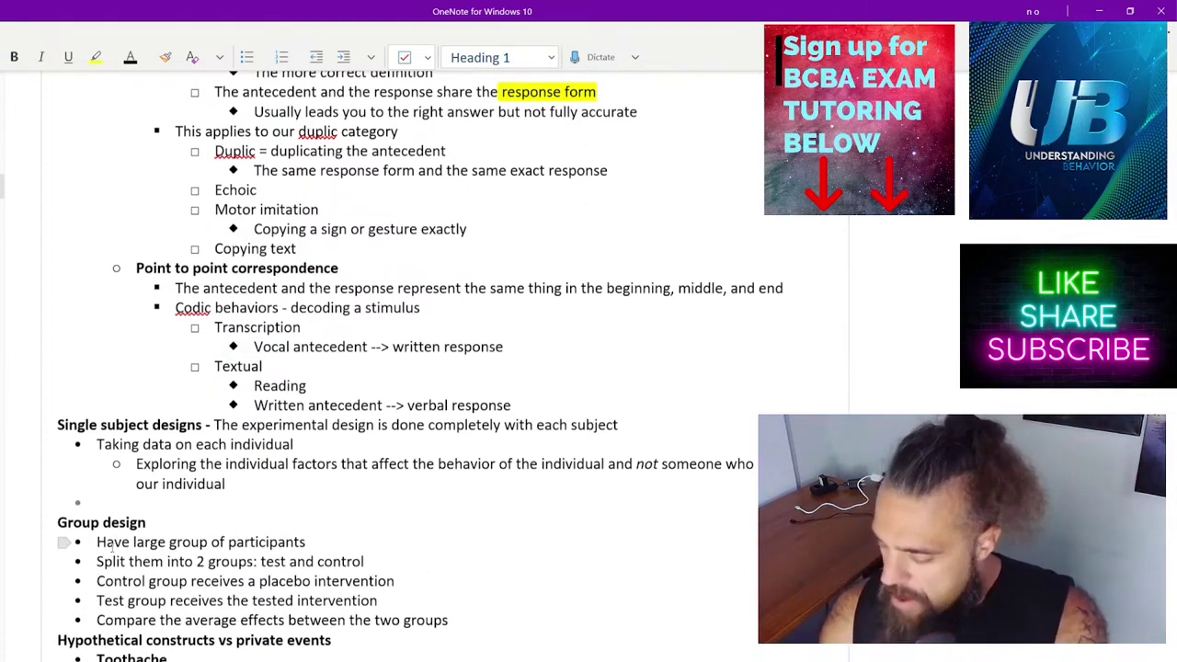
{"action": "type", "text": "Withdrawal"}
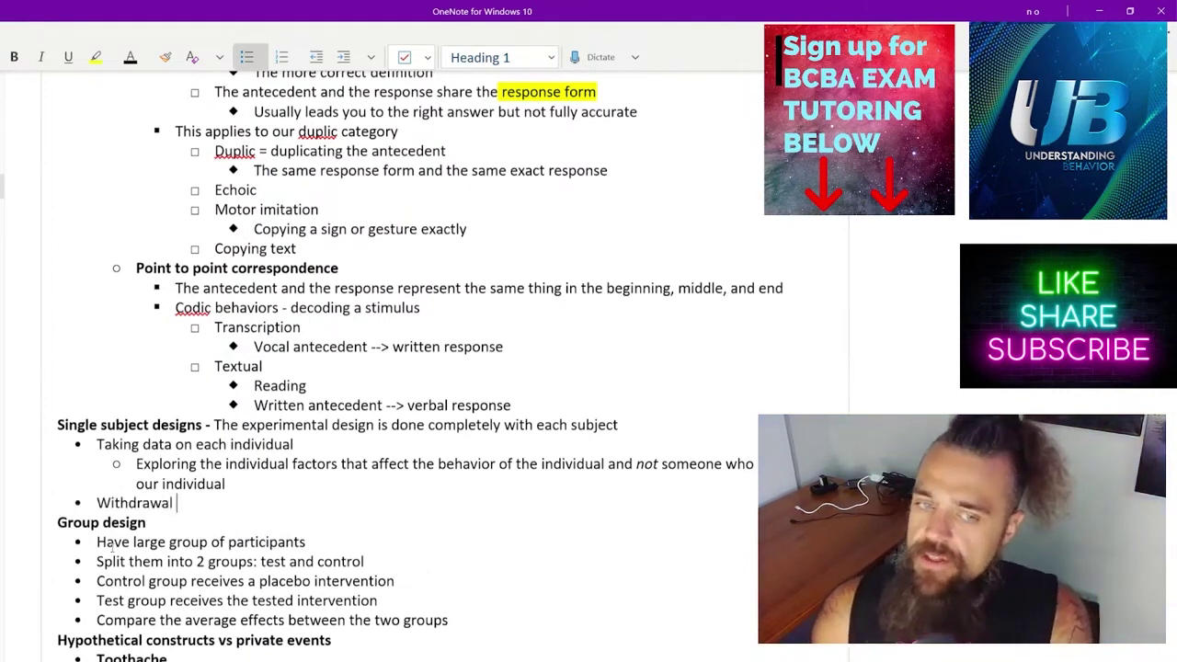
{"action": "key", "text": "BackSpace"}
{"action": "type", "text": "/reversal"}
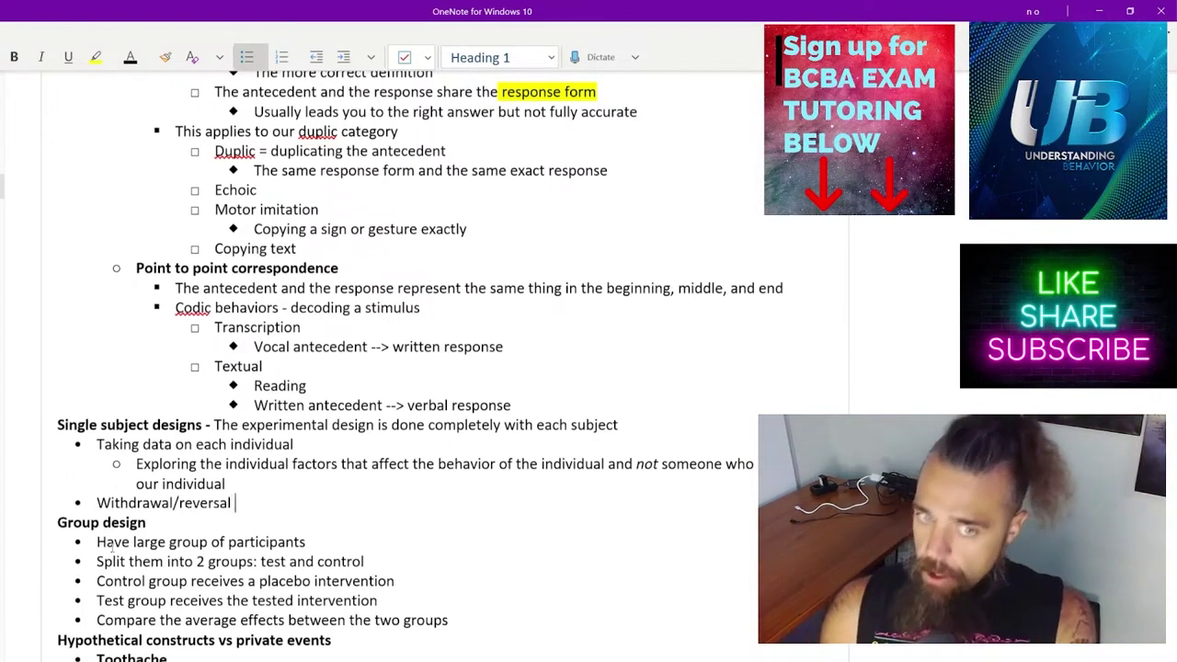
{"action": "key", "text": "Return"}
{"action": "type", "text": "Alter"}
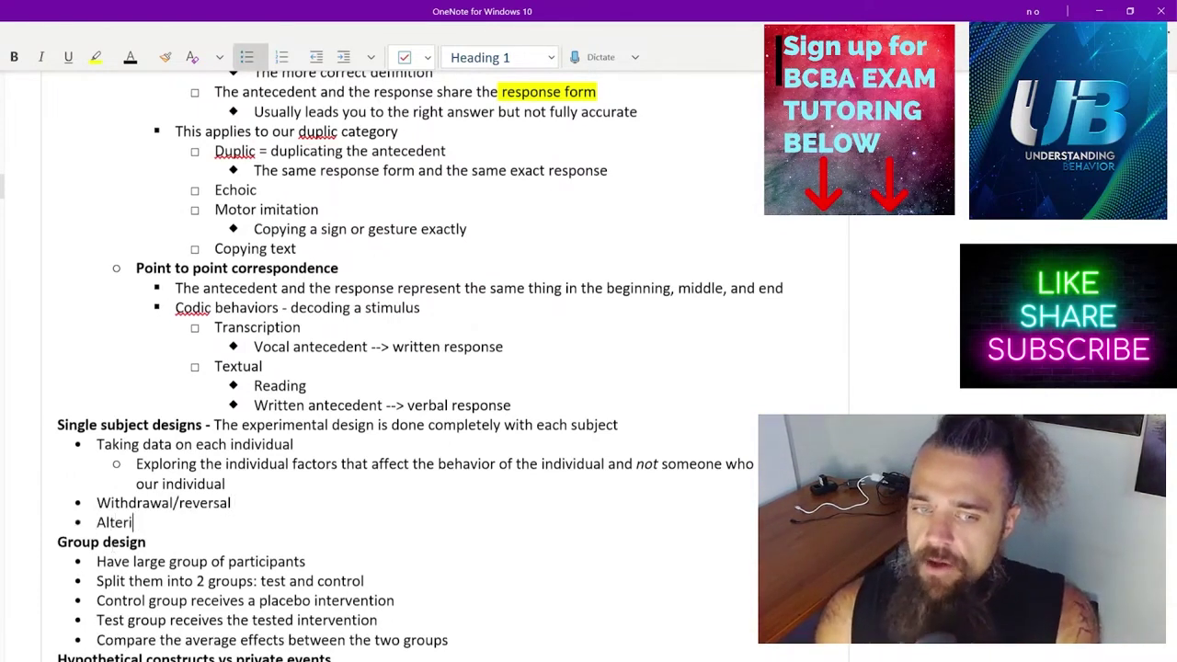
{"action": "type", "text": "nating treatments"}
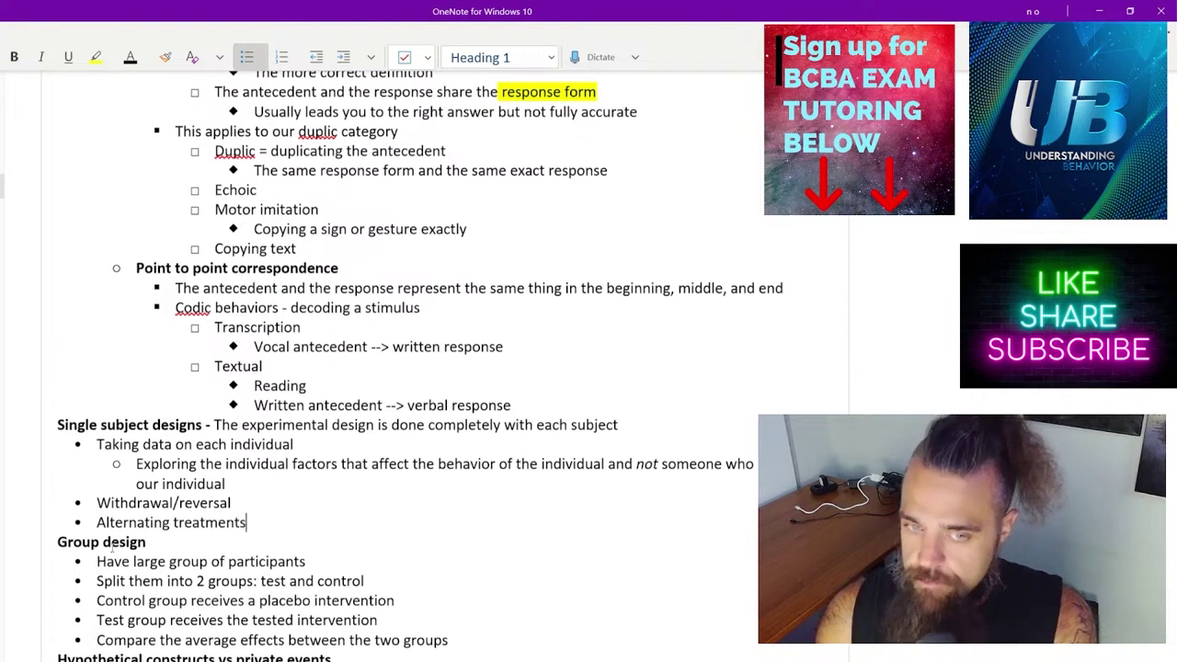
{"action": "type", "text": " design"}
{"action": "key", "text": "Return"}
{"action": "type", "text": "Multi"}
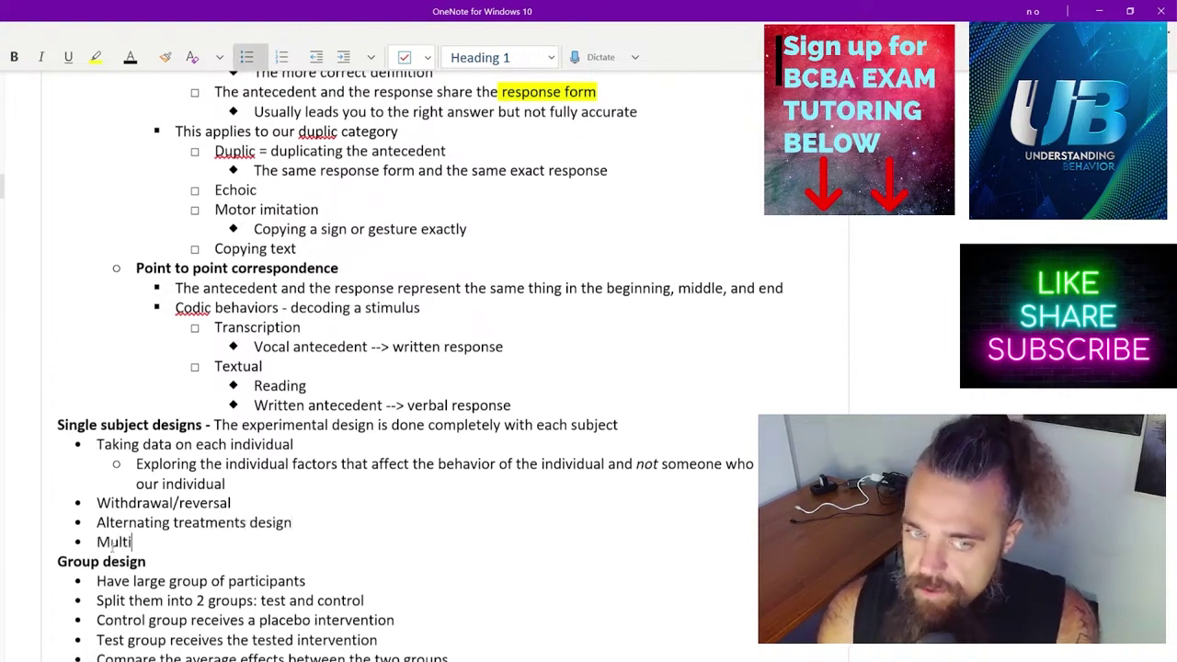
{"action": "type", "text": "ple baseline"}
{"action": "key", "text": "Return"}
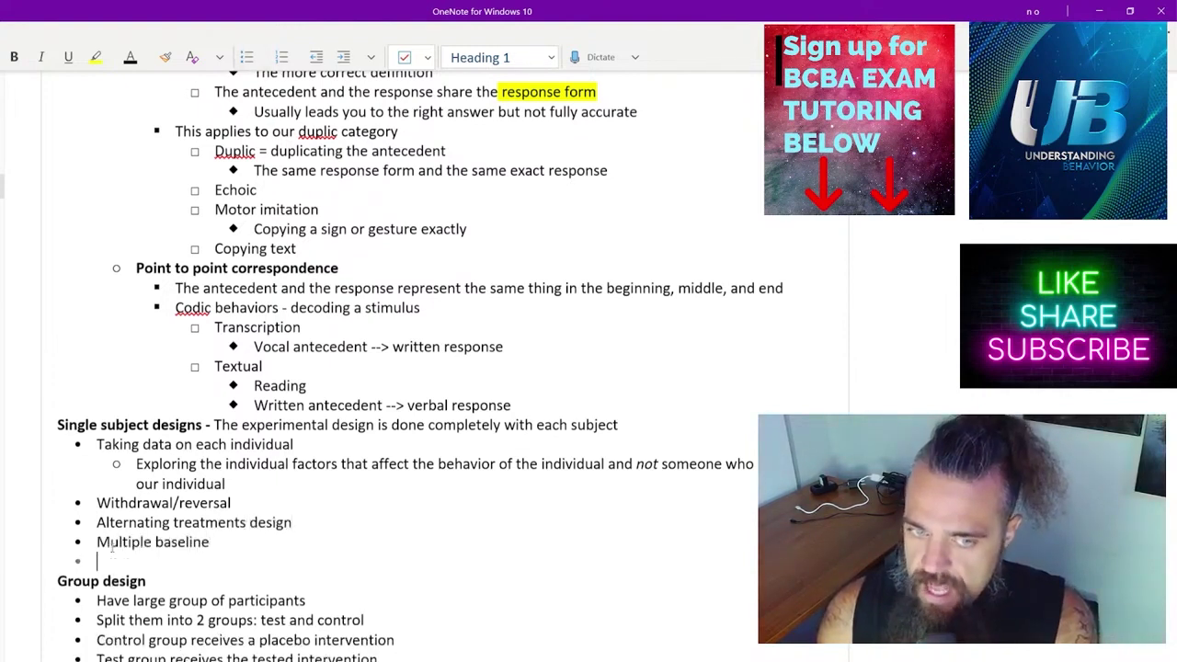
{"action": "type", "text": "Cha nging criterion design"}
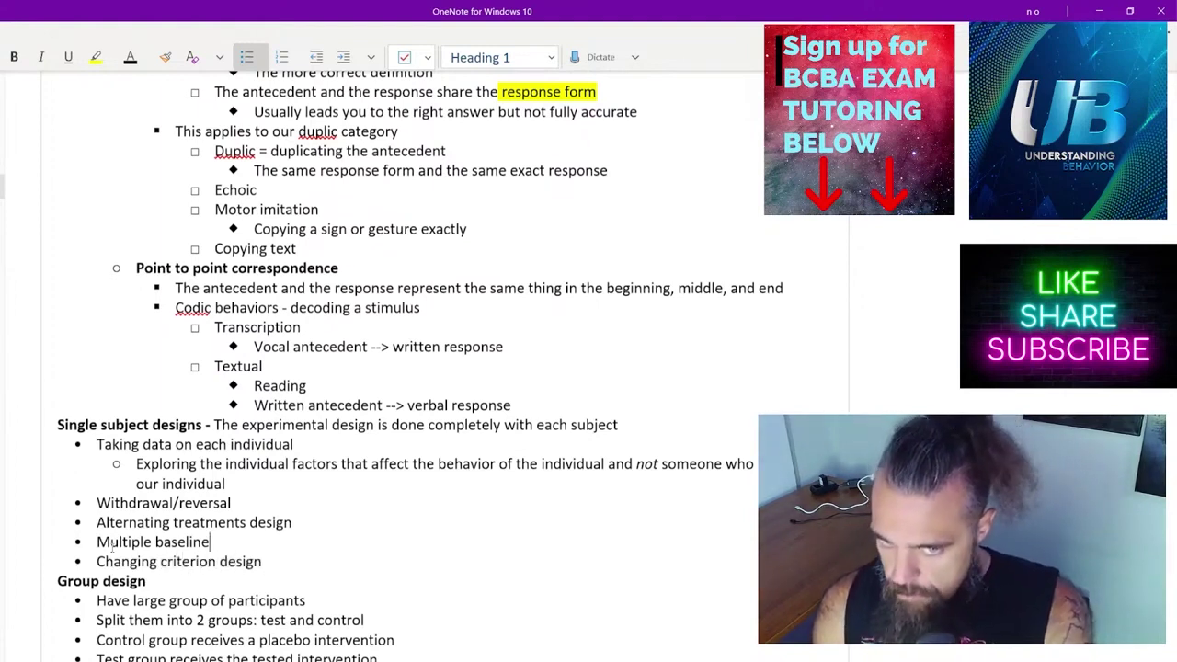
{"action": "type", "text": " design"}
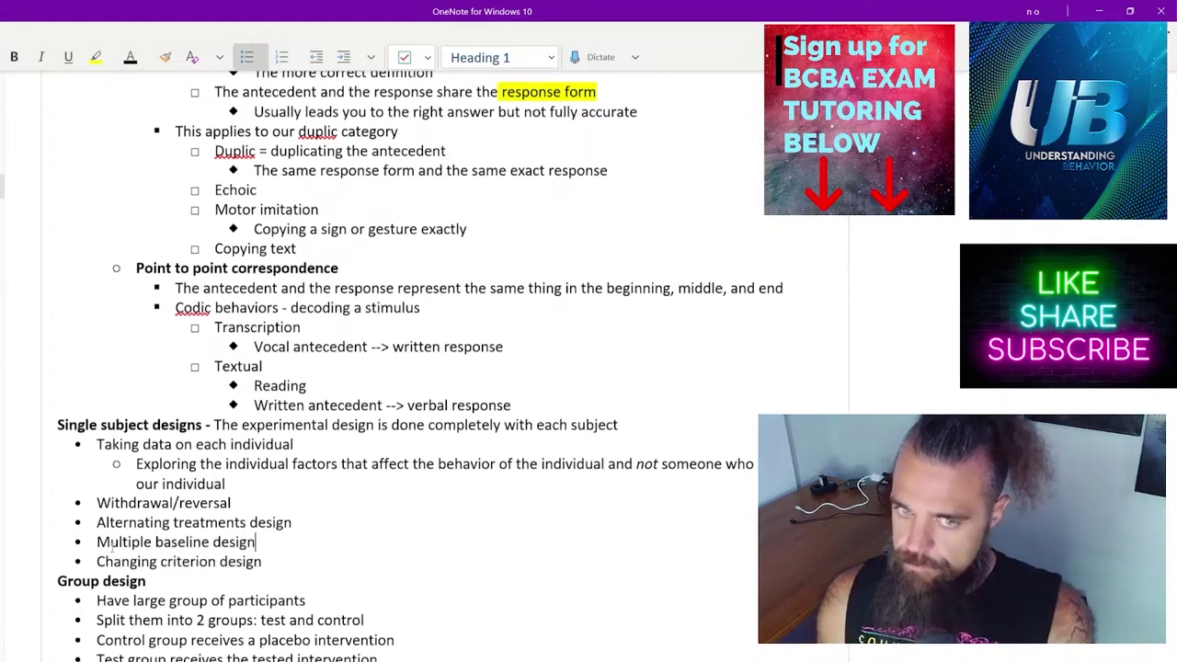
{"action": "type", "text": "design"}
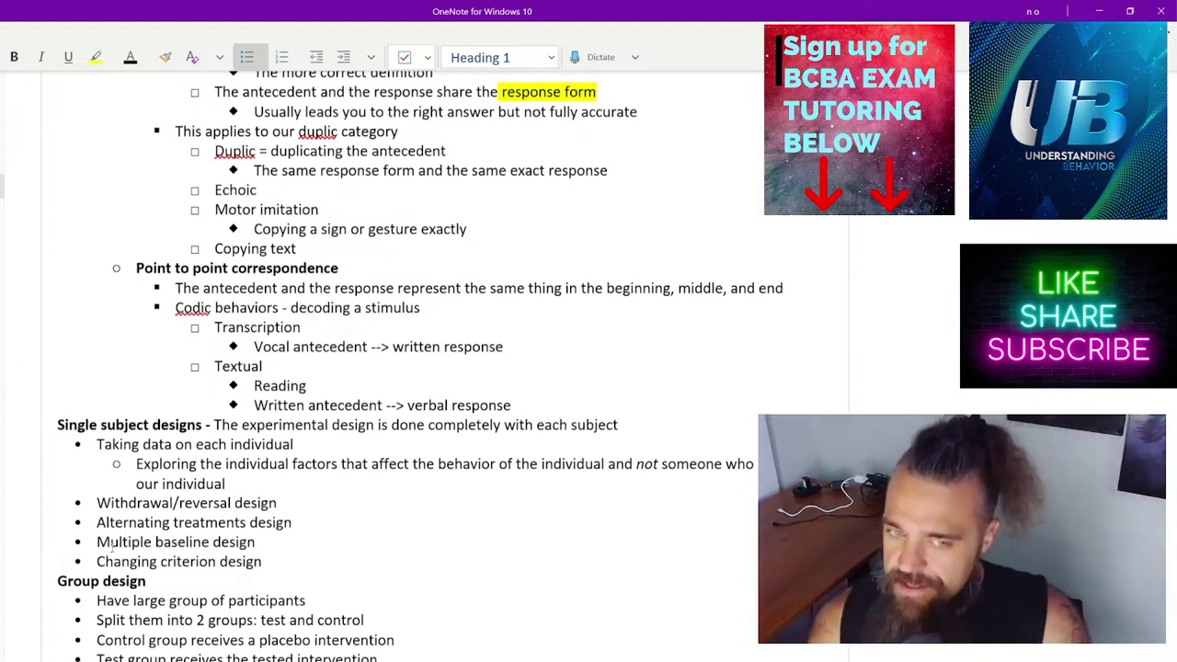
Add a sub-point on switching baseline and intervention phases to test IV (treatments) effects on DV (behaviors).
{"action": "scroll", "coordinate": [119, 381], "scroll_direction": "down", "scroll_amount": 3}
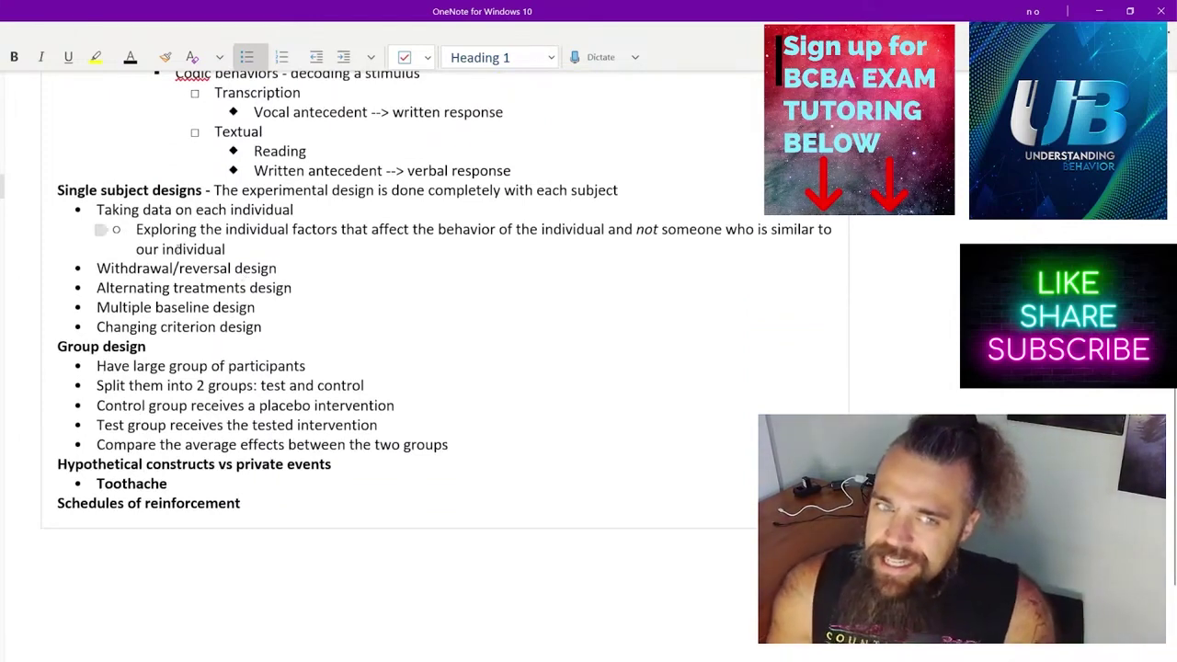
{"action": "left_click", "coordinate": [280, 267]}
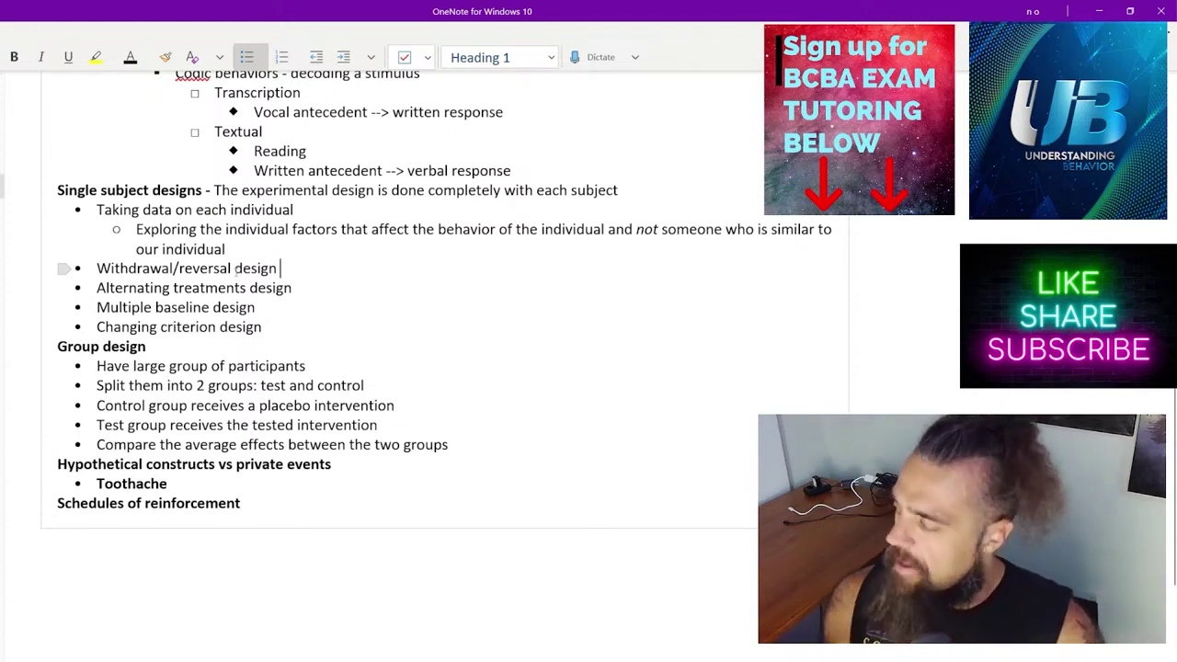
{"action": "key", "text": "Return"}
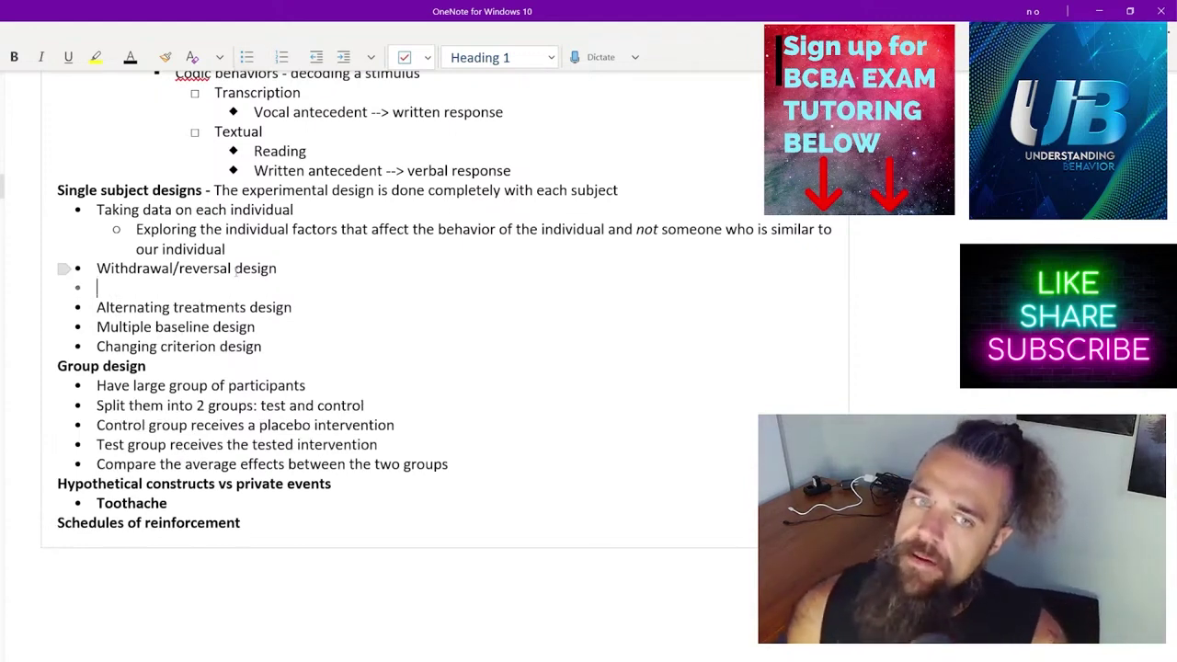
{"action": "key", "text": "Tab"}
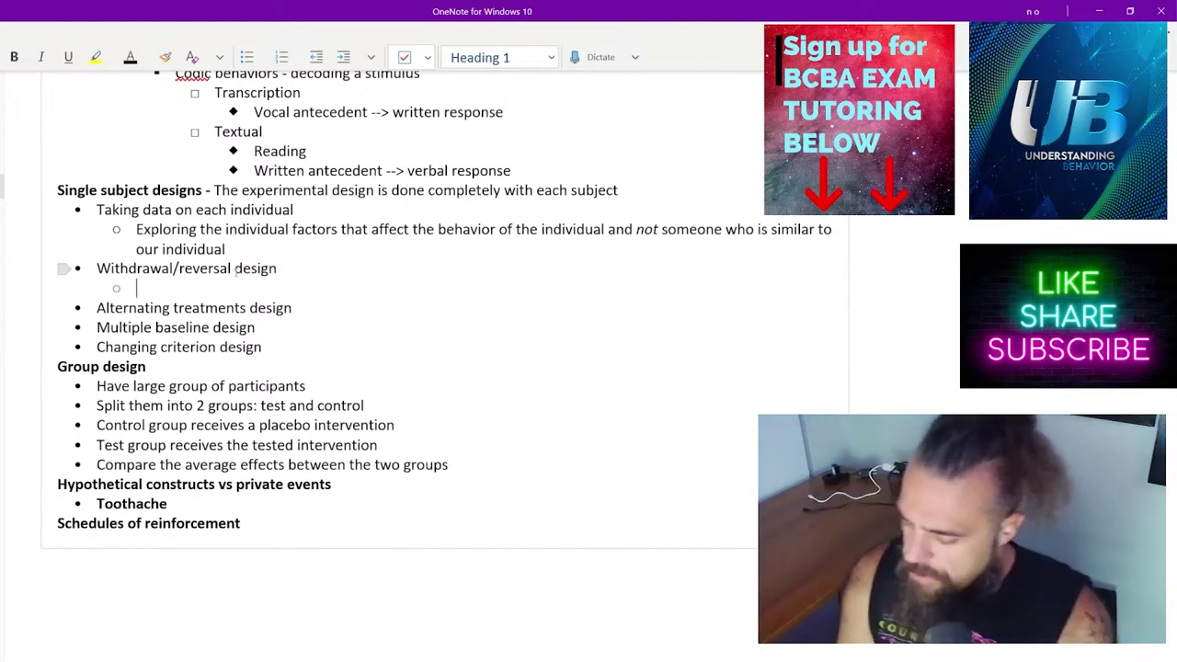
{"action": "type", "text": "Sw"}
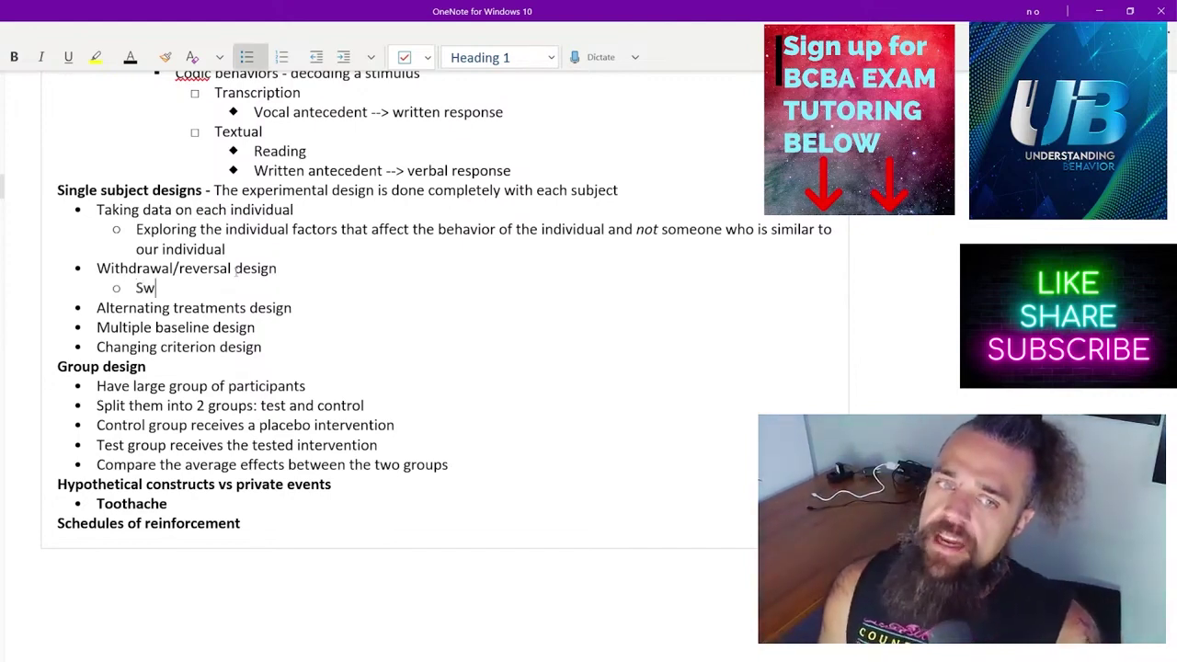
{"action": "type", "text": "itch between b"}
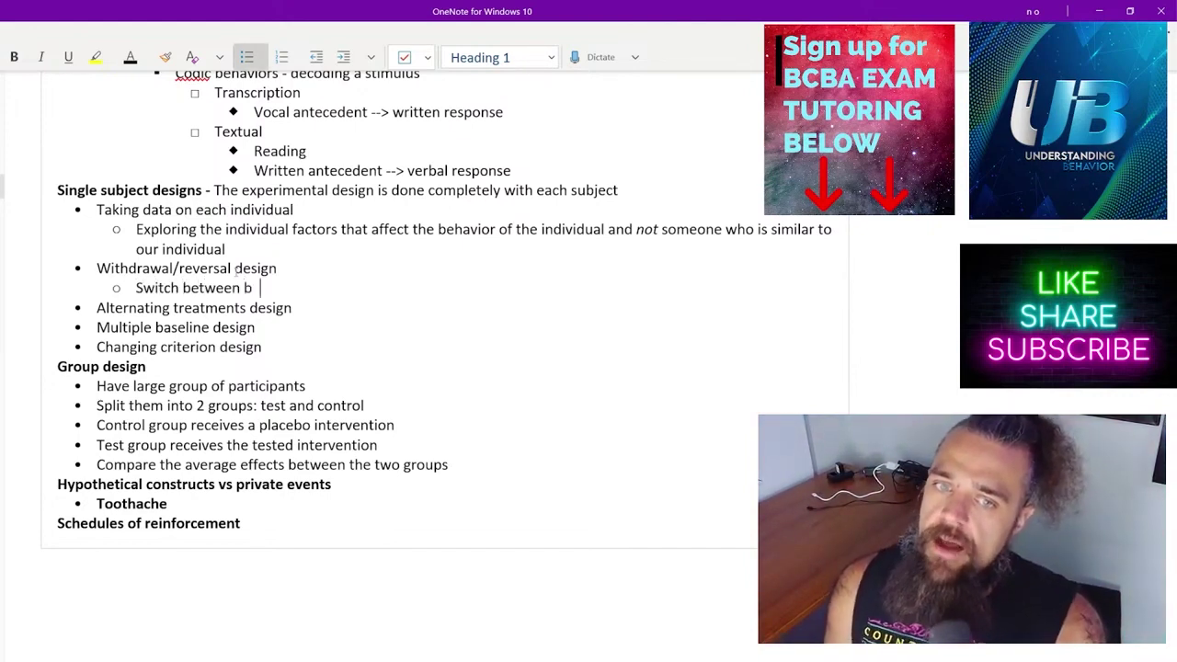
{"action": "type", "text": "aseline and interventio"}
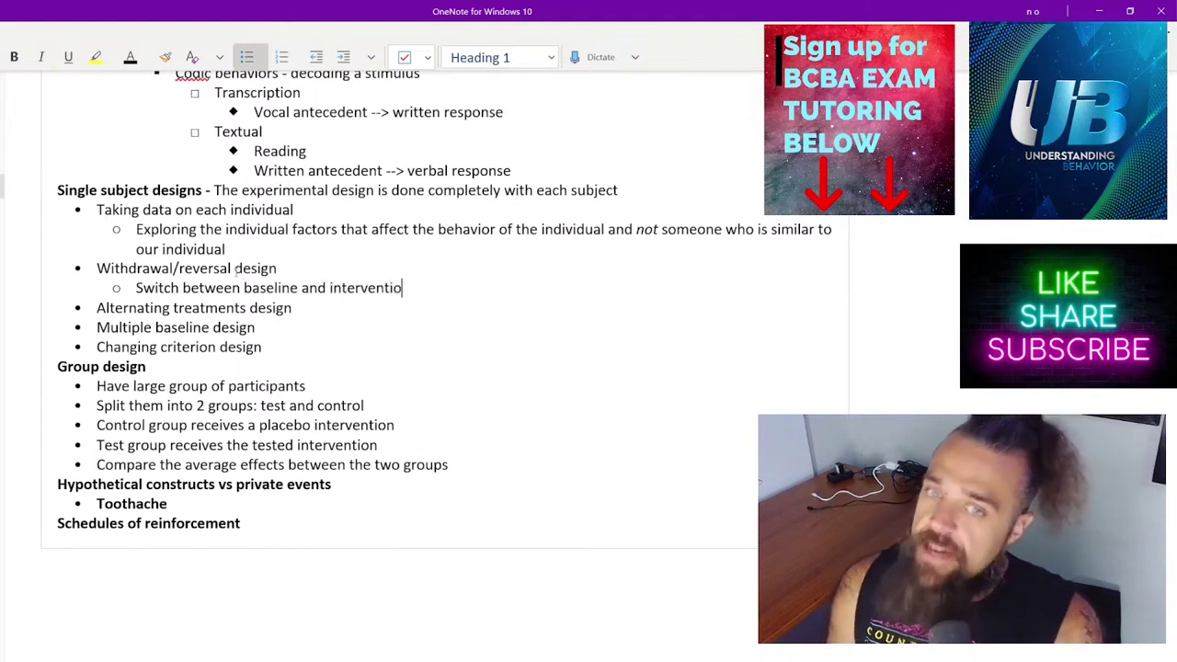
{"action": "type", "text": "n phases to "}
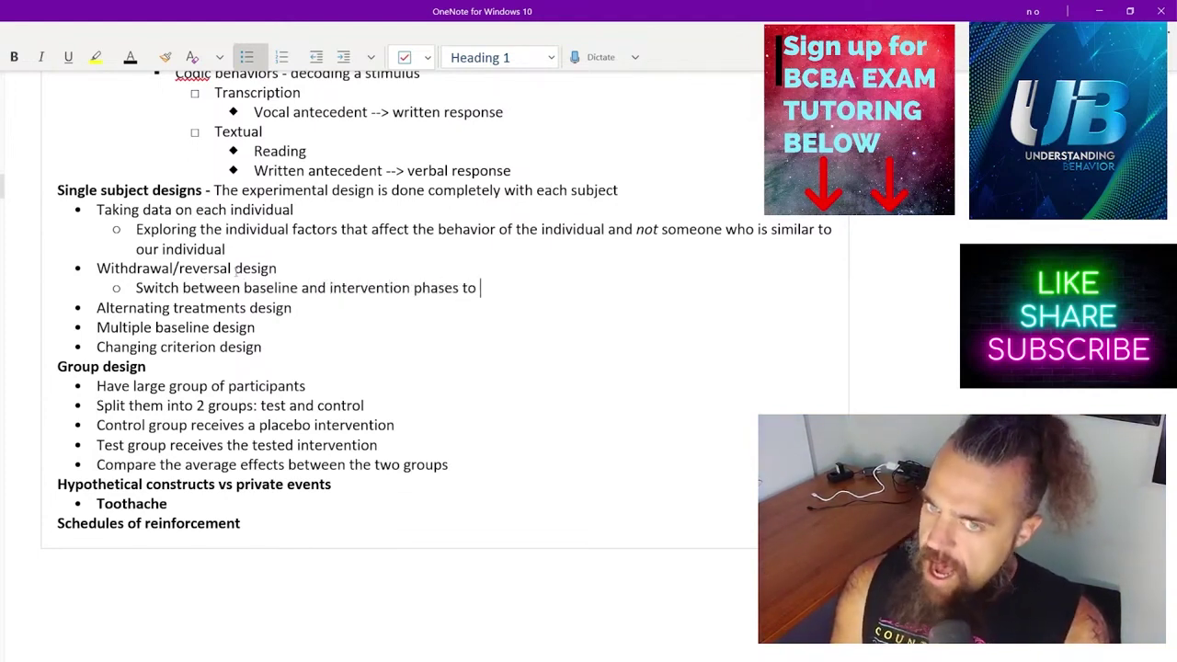
{"action": "type", "text": "test out the effects of an IV "}
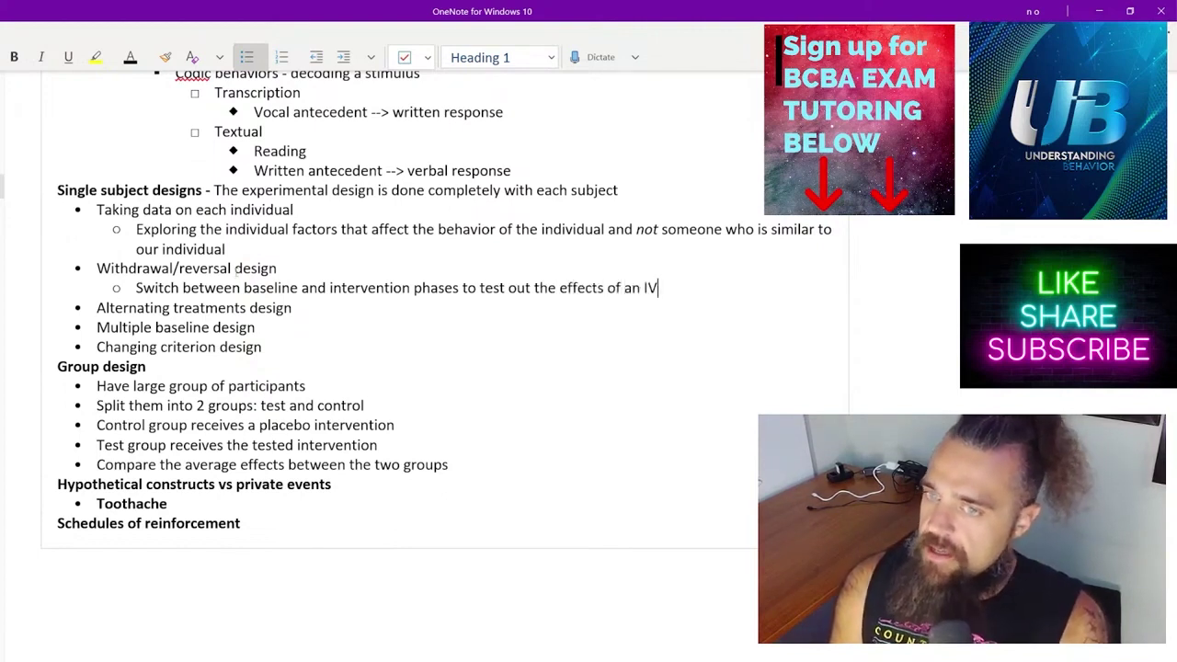
{"action": "type", "text": "on"}
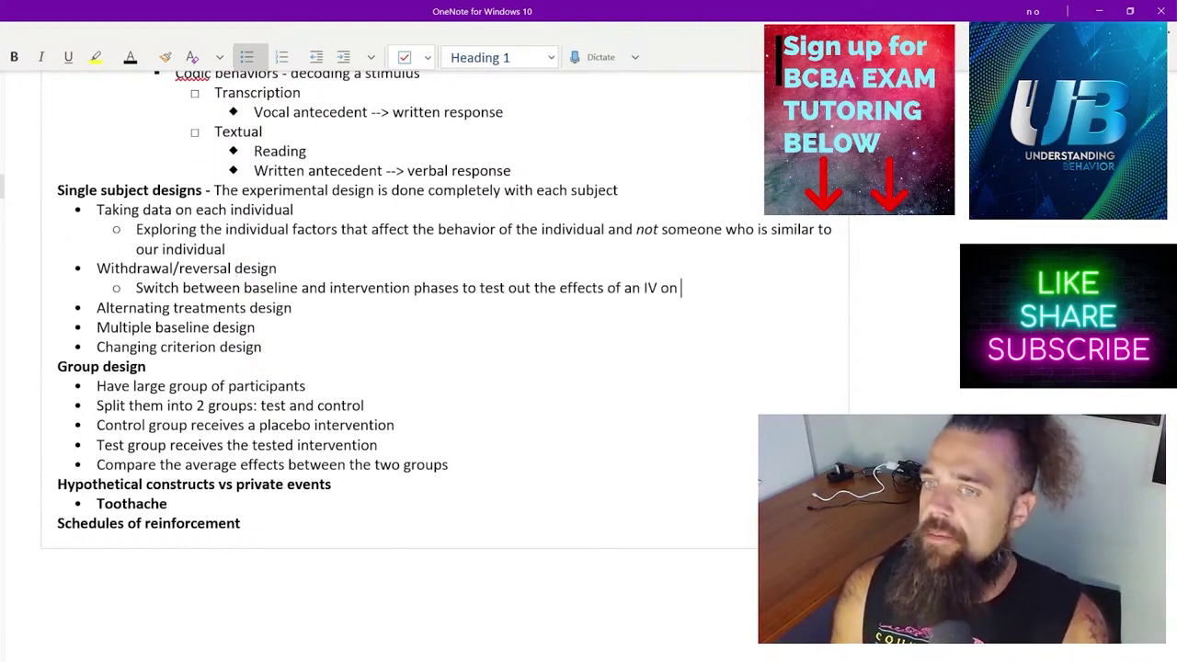
{"action": "type", "text": " DV"}
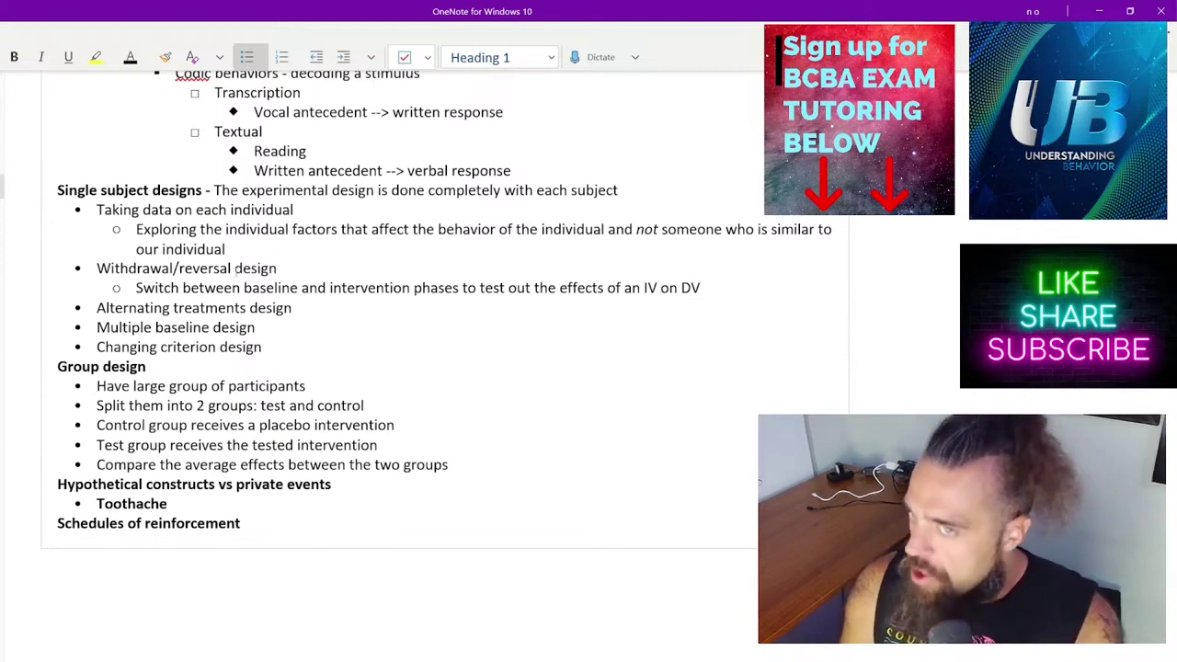
{"action": "key", "text": "ctrl+Left"}
{"action": "key", "text": "ctrl+Left"}
{"action": "type", "text": "(treatm"}
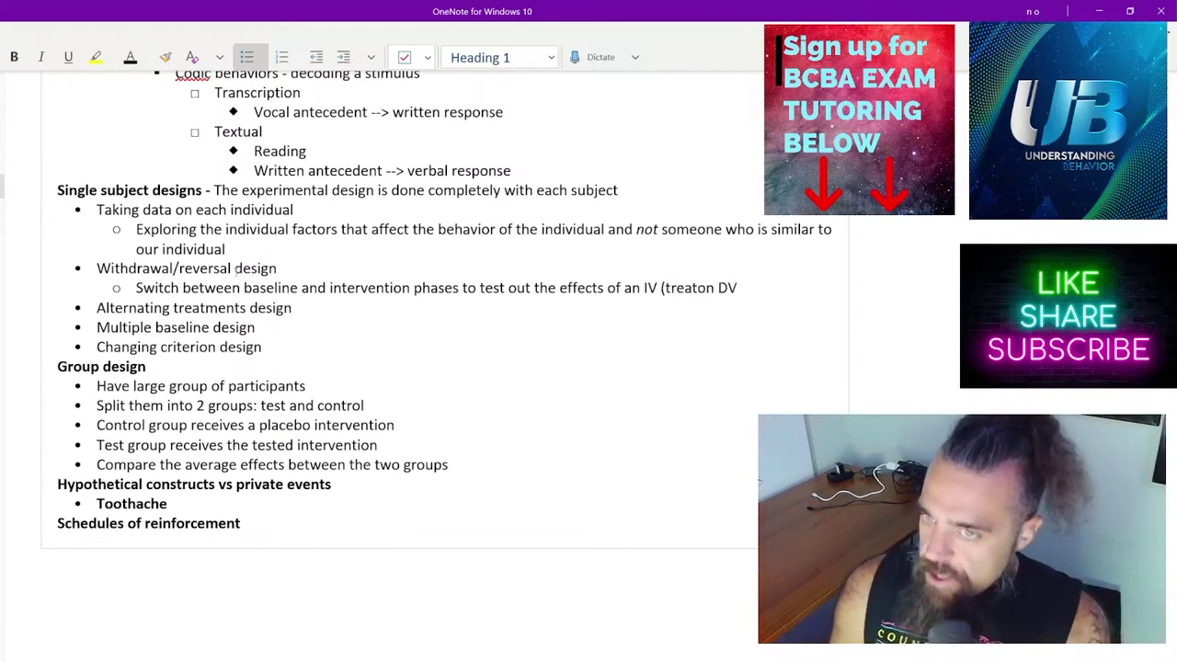
{"action": "type", "text": "ents) on DV "}
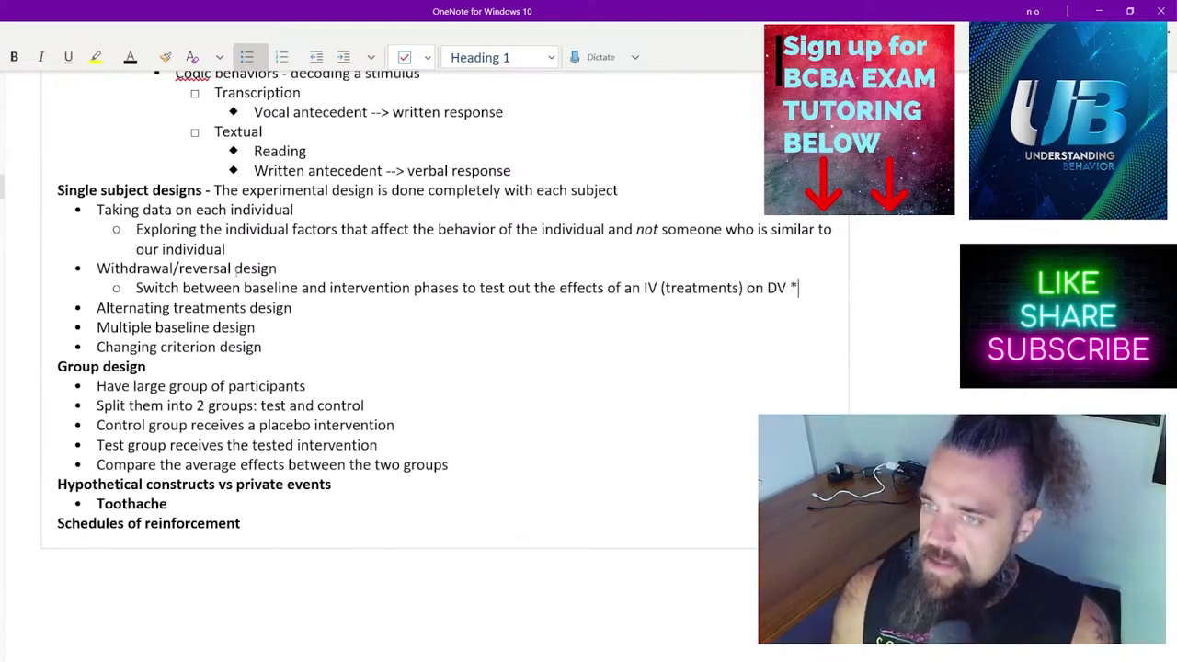
{"action": "type", "text": "(behavir"}
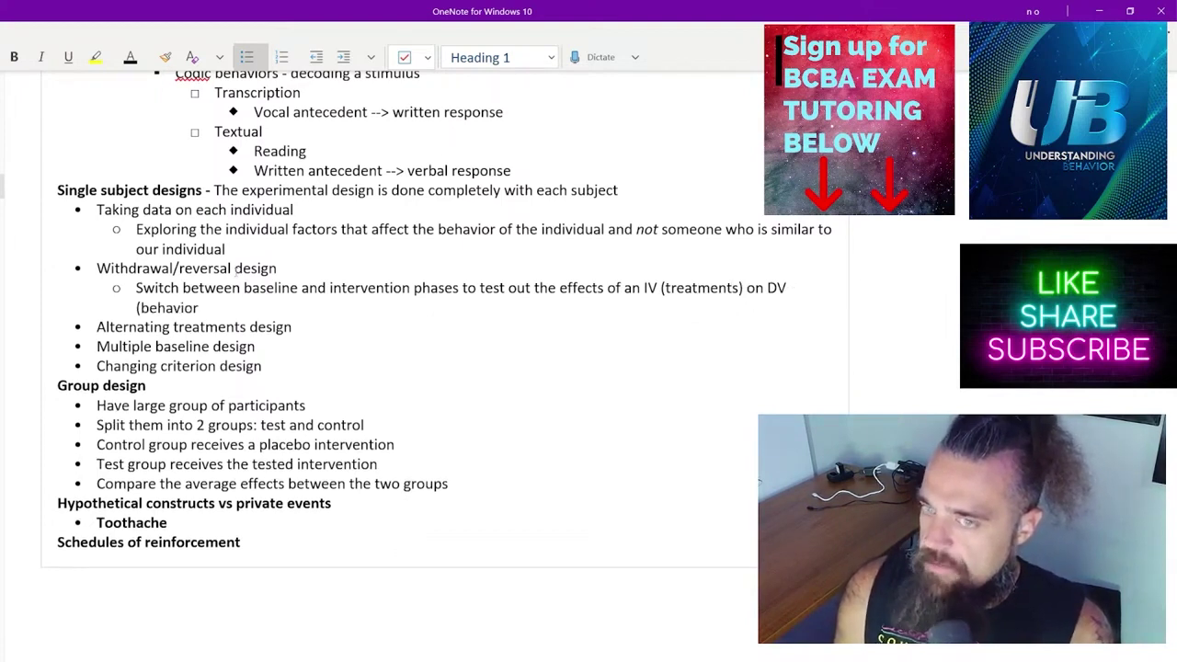
{"action": "key", "text": "BackSpace"}
{"action": "type", "text": "ors)"}
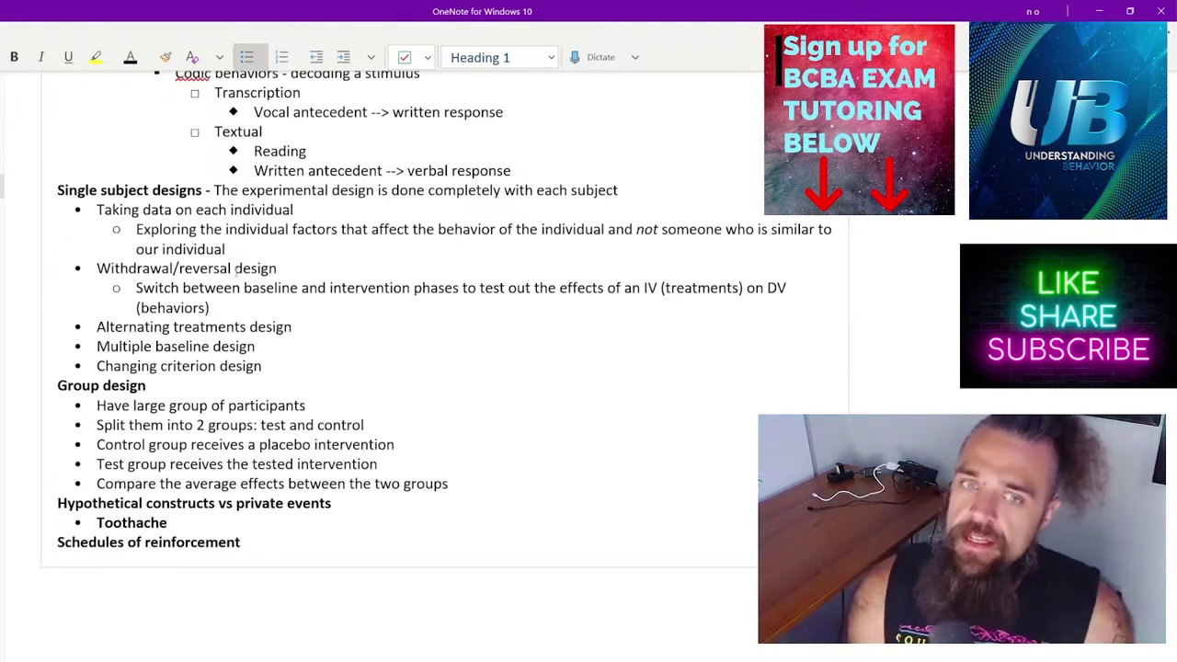
Add 'Phase change' with nested criteria: stable trend for 2-3 data points, and trending opposite the intended direction.
{"action": "key", "text": "Return"}
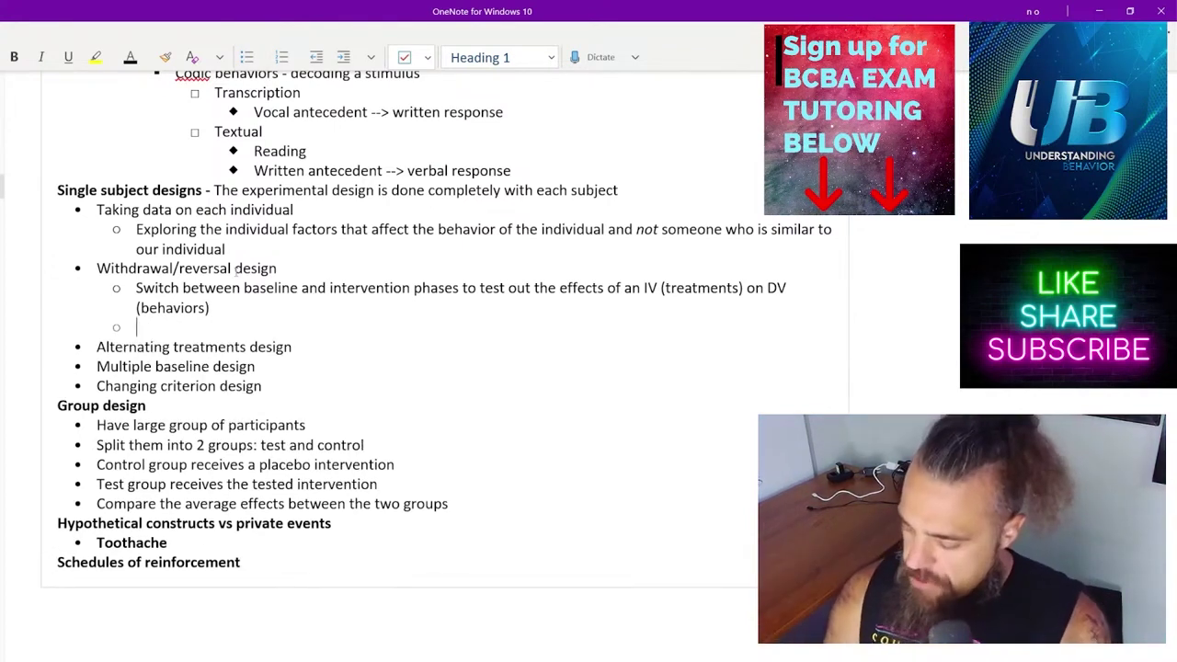
{"action": "type", "text": "Phase"}
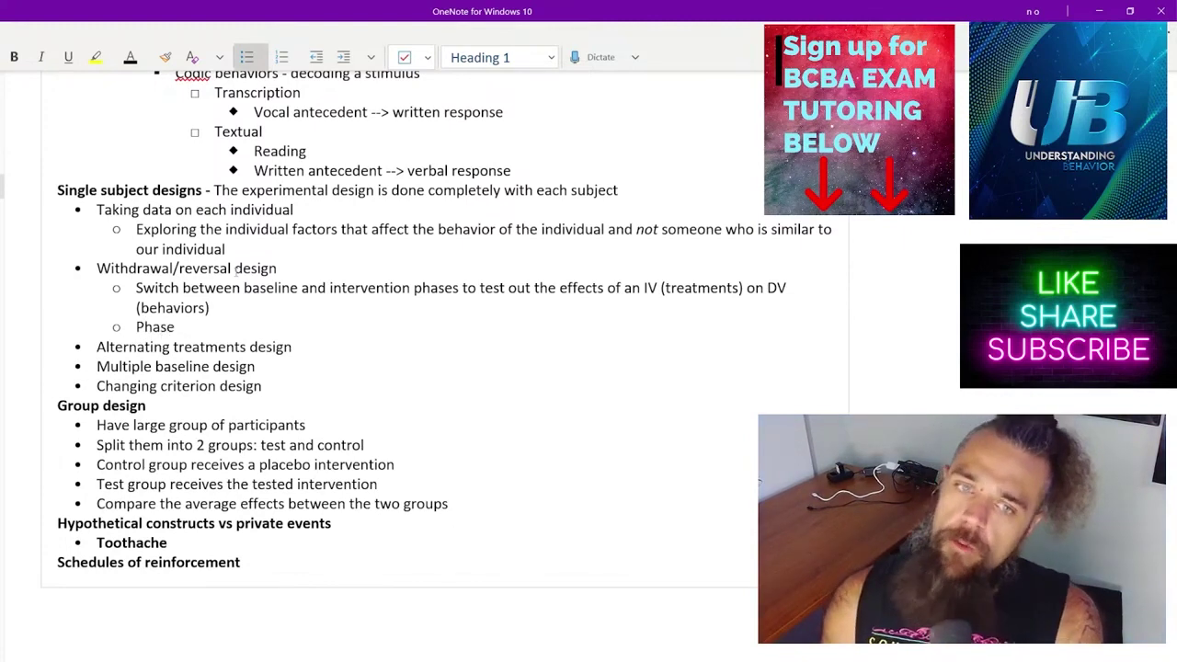
{"action": "type", "text": " change"}
{"action": "key", "text": "Return"}
{"action": "key", "text": "Tab"}
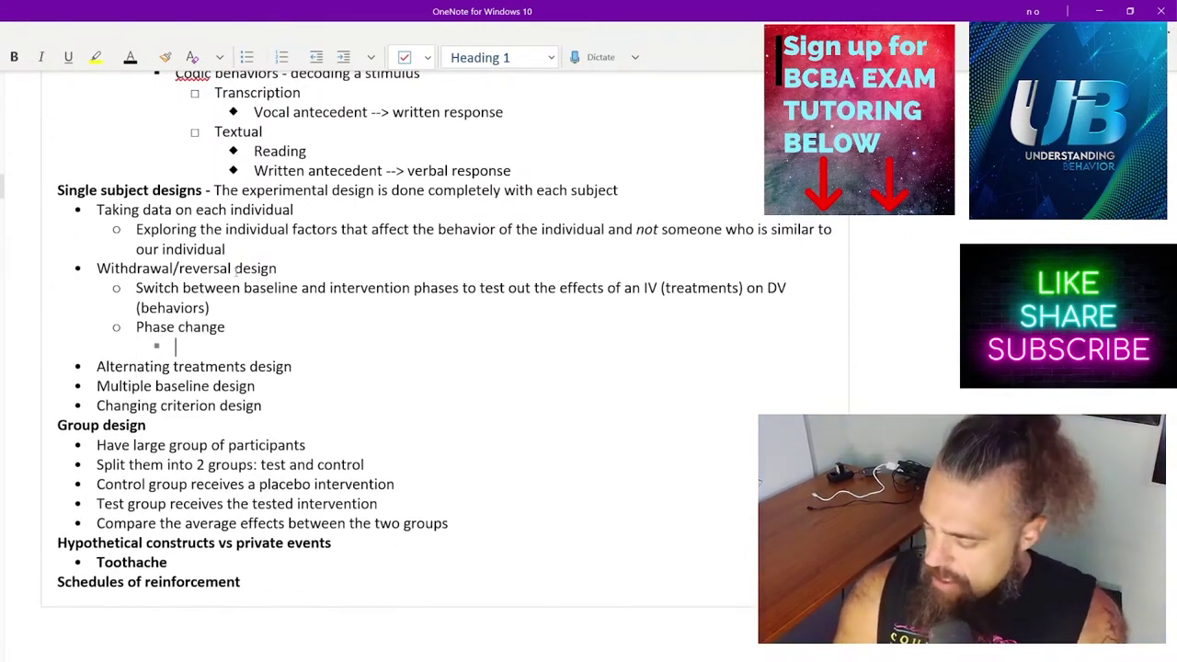
{"action": "type", "text": "Sta"}
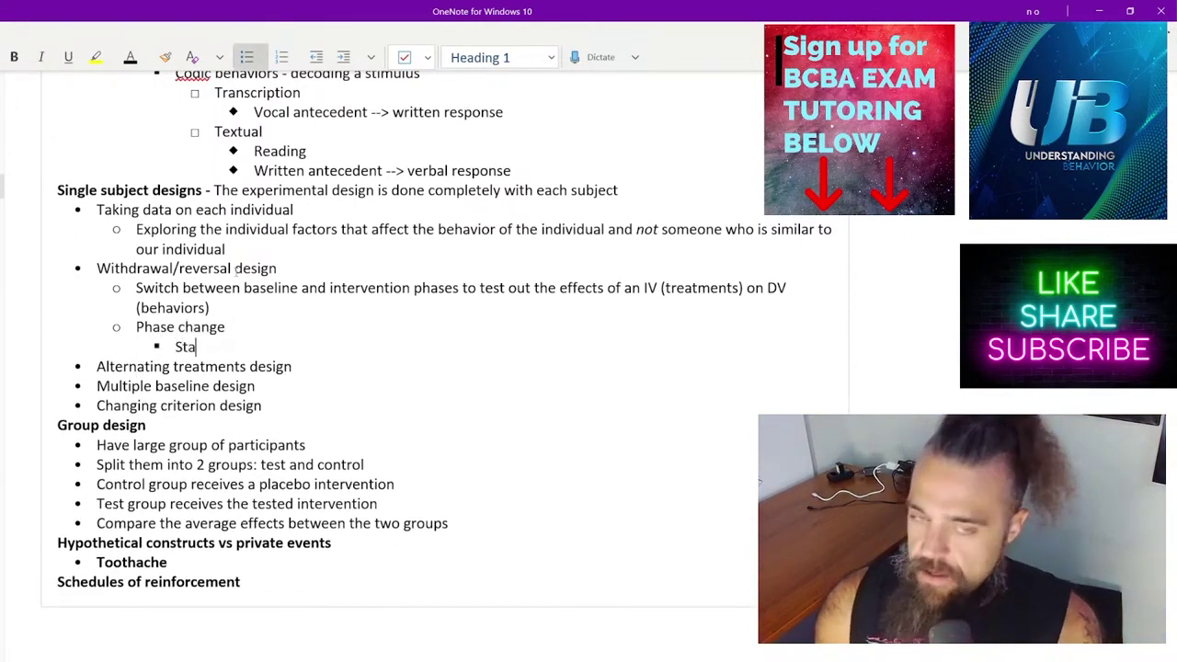
{"action": "type", "text": "ble trend in data for 2-3 data points"}
{"action": "key", "text": "Return"}
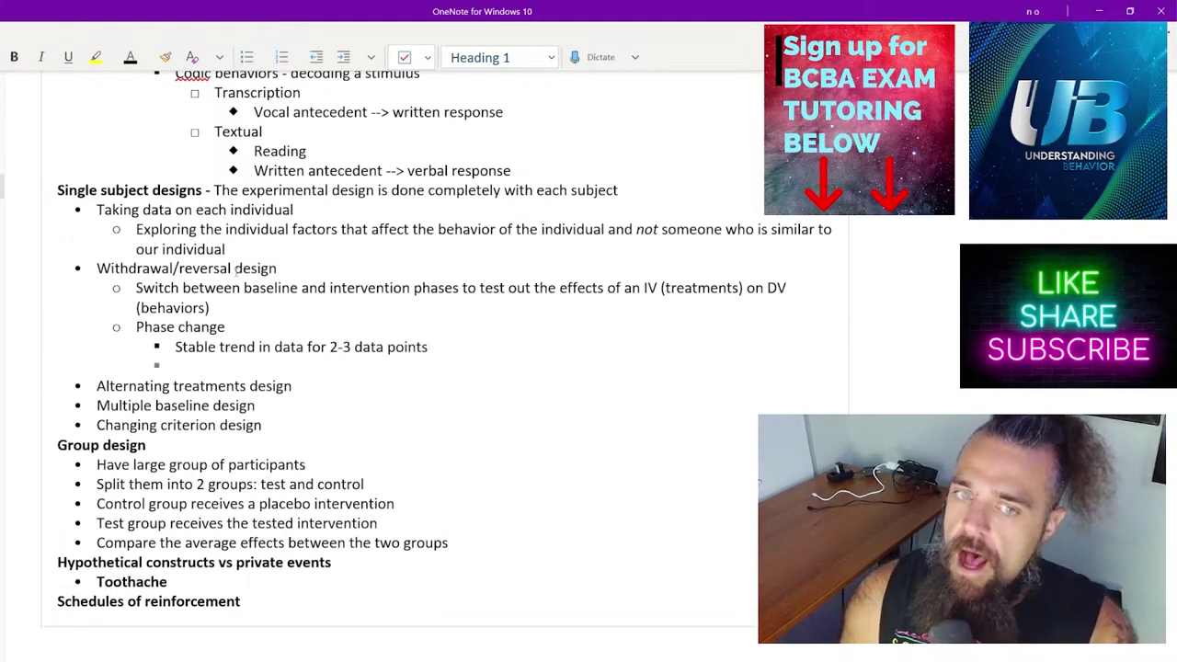
{"action": "type", "text": "W"}
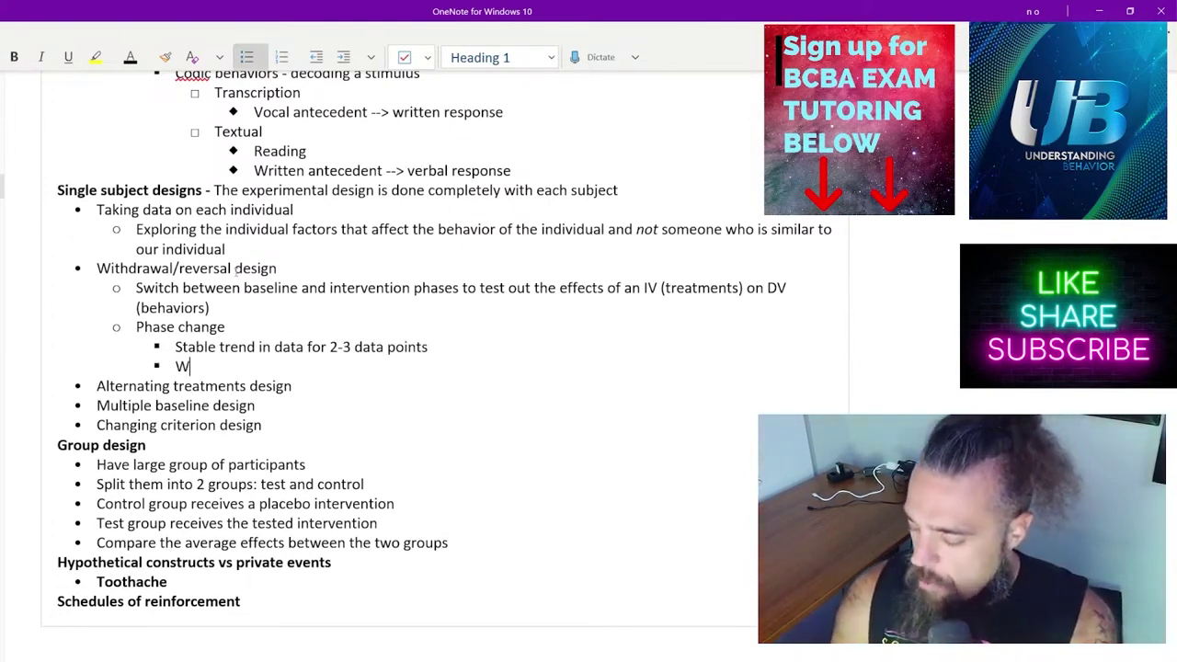
{"action": "type", "text": "hen the data is trending in the op"}
{"action": "type", "text": "posit direction intended f"}
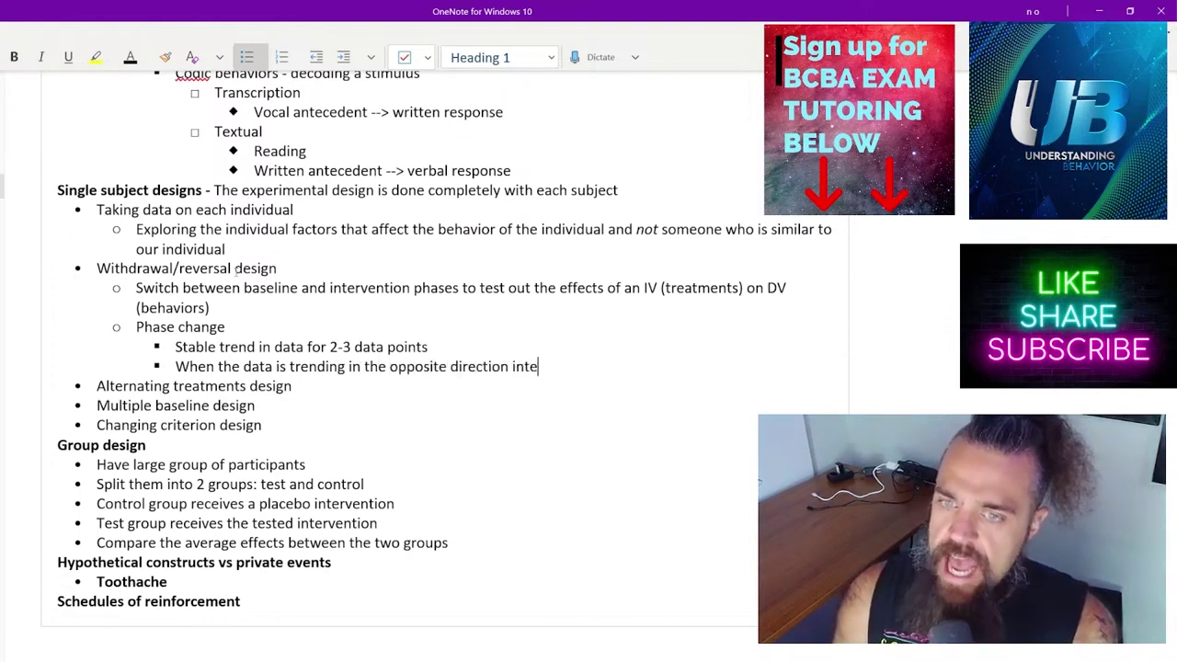
{"action": "type", "text": "or the next "}
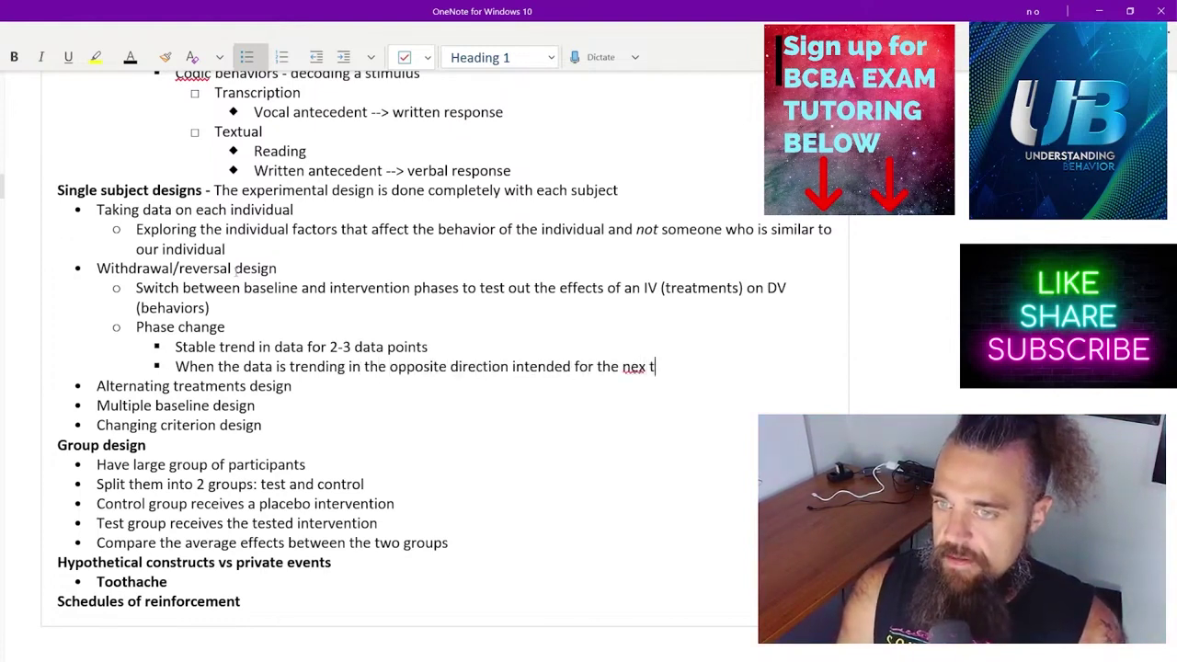
{"action": "type", "text": "phase"}
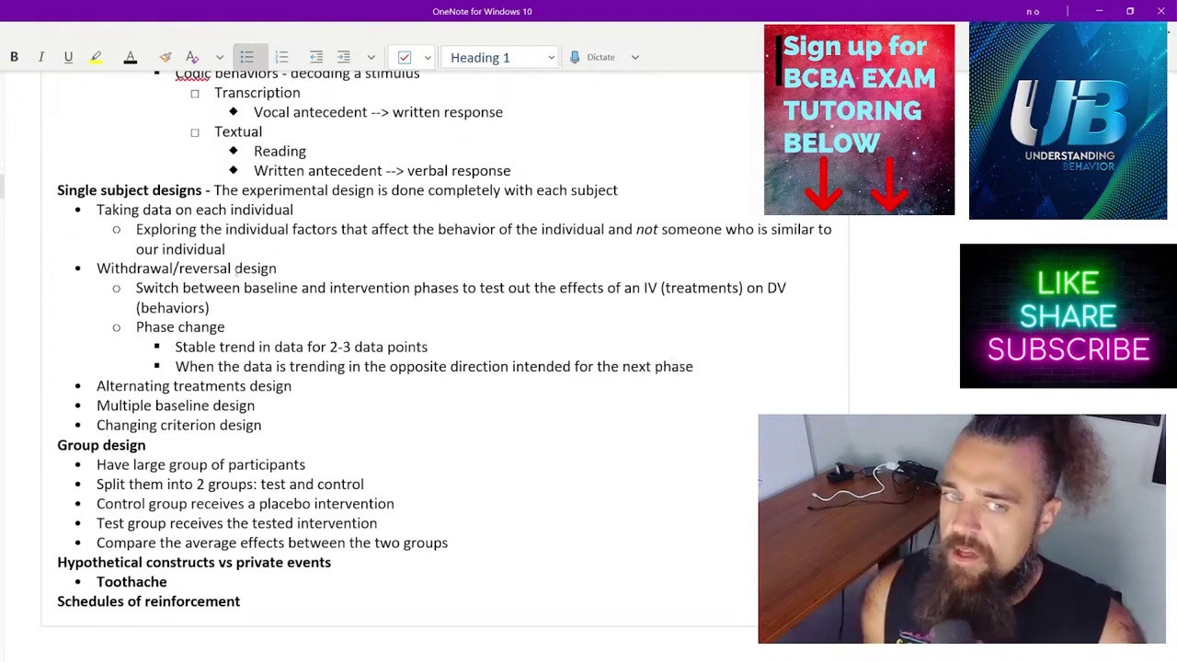
Nest an example: behavior of concern increasing in baseline is an okay time to implement intervention.
{"action": "key", "text": "Return"}
{"action": "key", "text": "Tab"}
{"action": "type", "text": "E./"}
{"action": "type", "text": "g."}
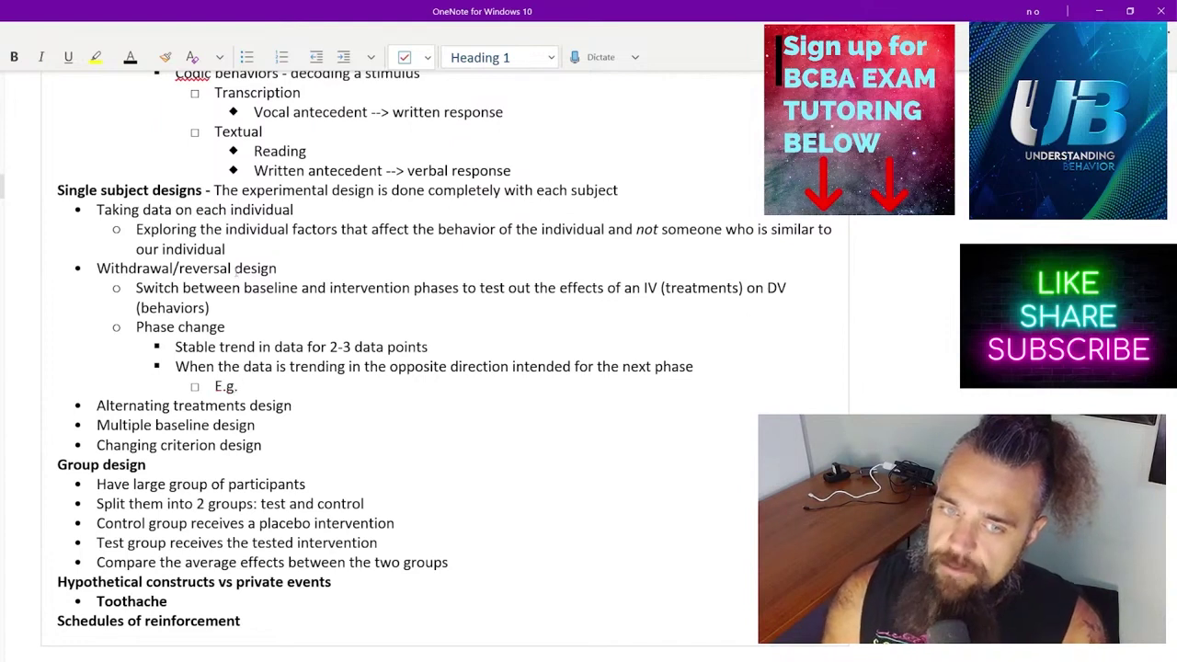
{"action": "type", "text": " Behavior of conce"}
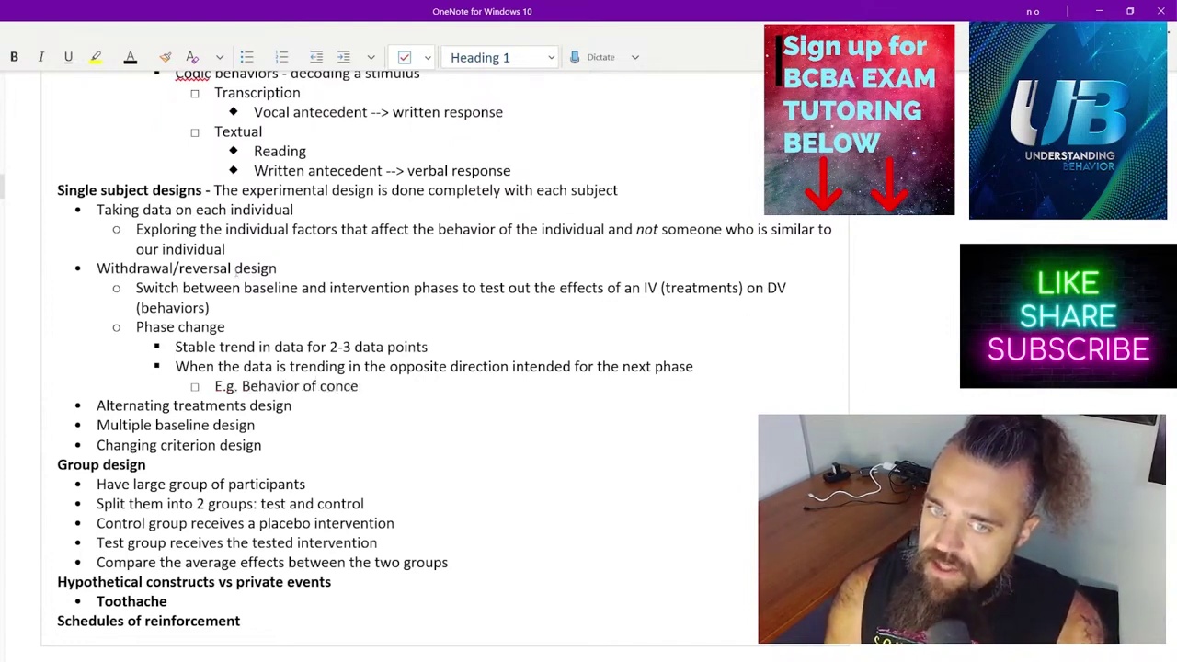
{"action": "type", "text": "rn is increasing in ba"}
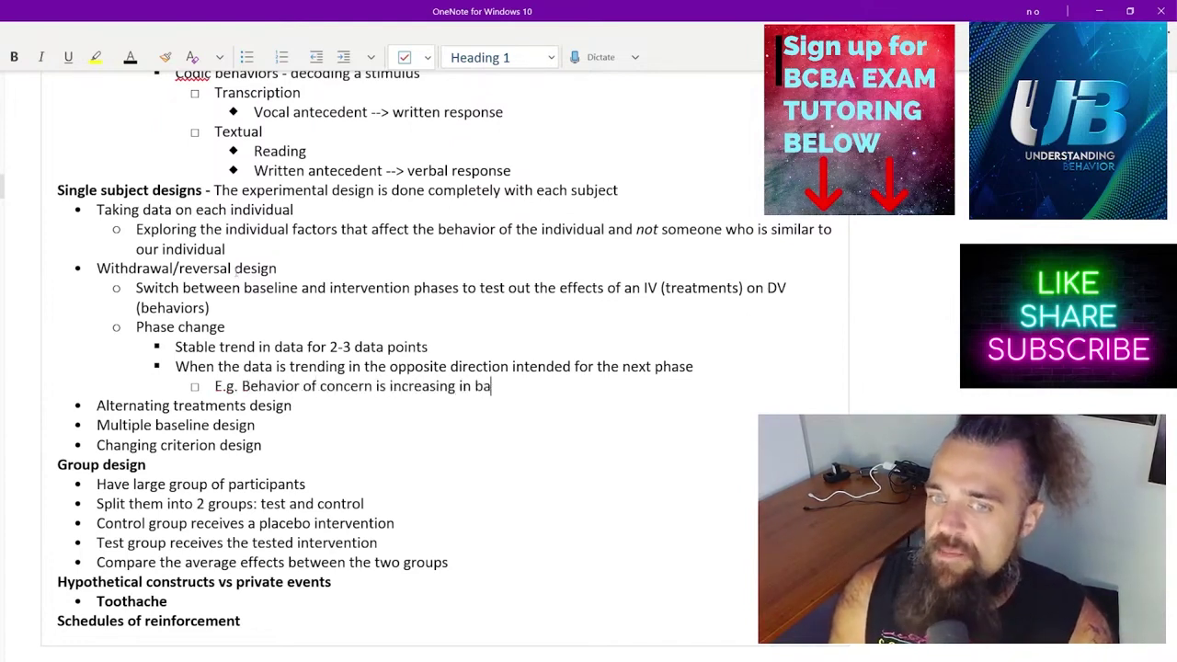
{"action": "type", "text": "selinee"}
{"action": "key", "text": "BackSpace"}
{"action": "type", "text": "- this "}
{"action": "type", "text": "is an okay time to"}
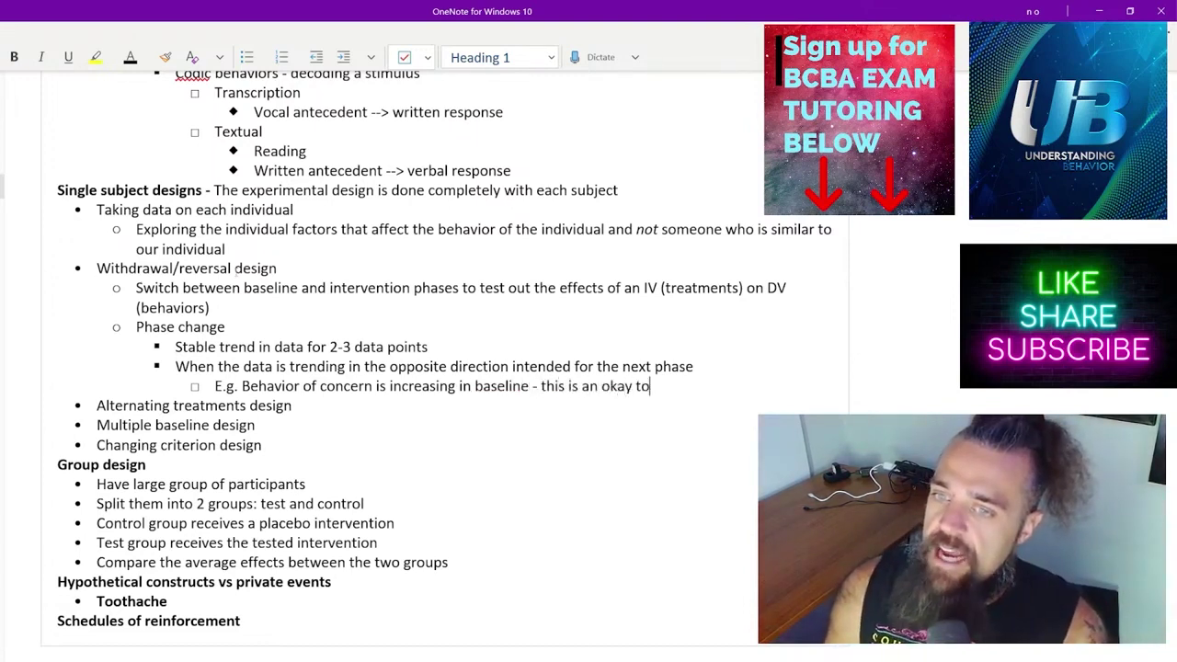
{"action": "type", "text": " implement"}
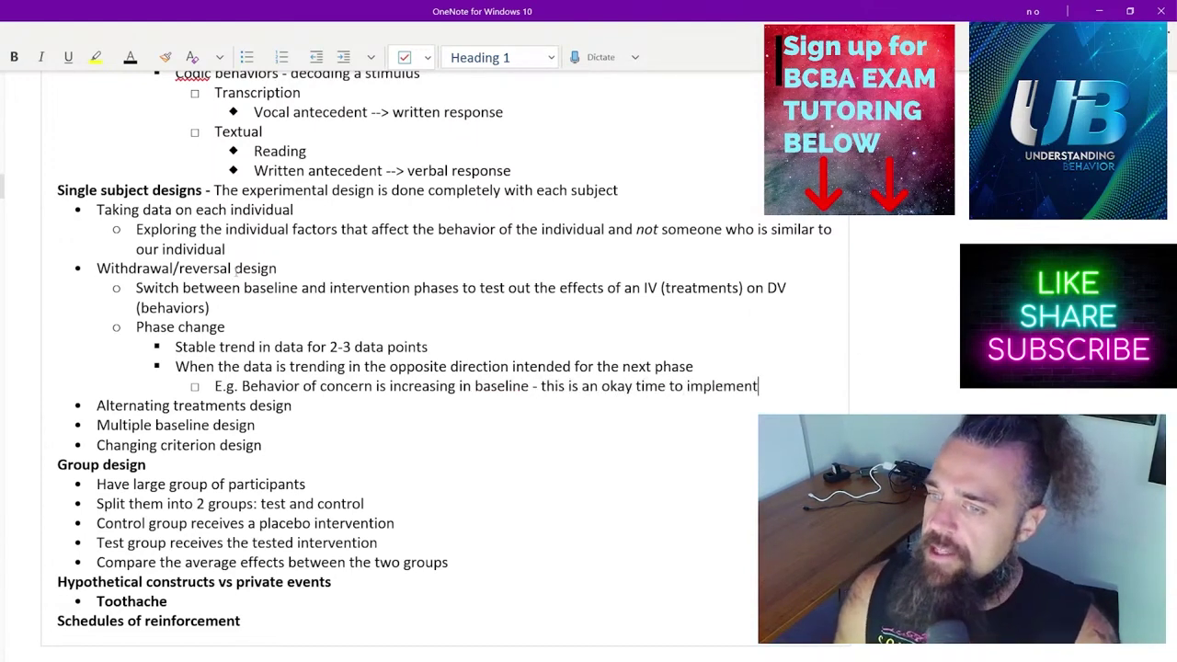
{"action": "type", "text": " intervention"}
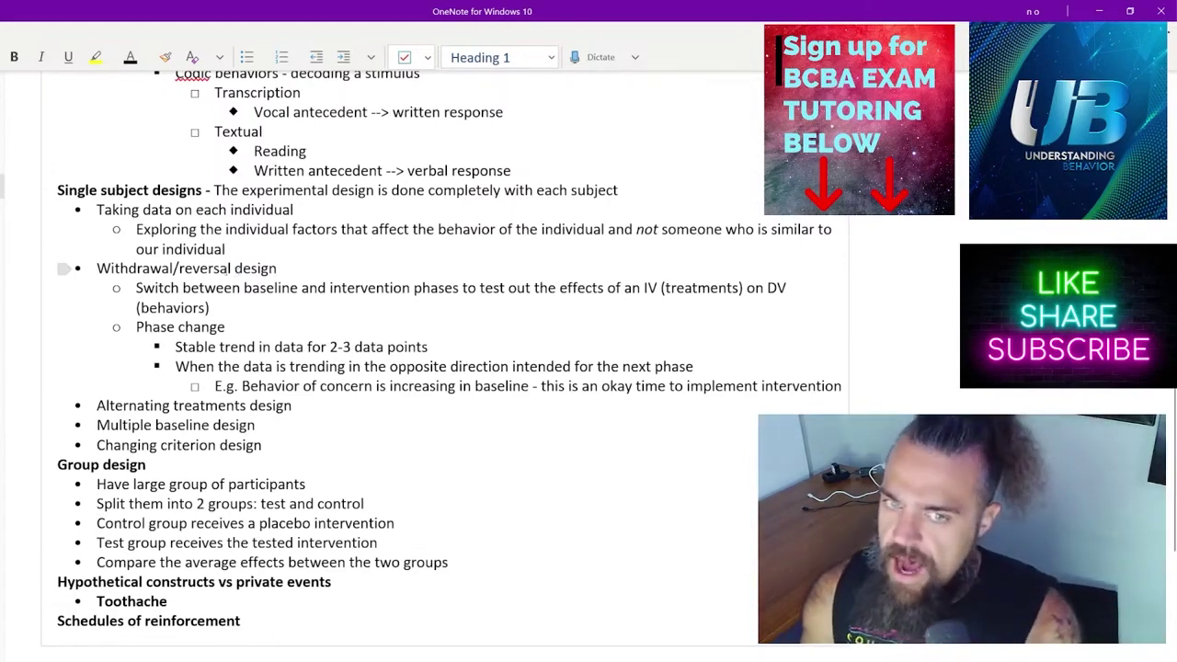
Add a 'Utility' point with the sub-point 'Be careful with severe or dangerous behavior'.
{"action": "key", "text": "Return"}
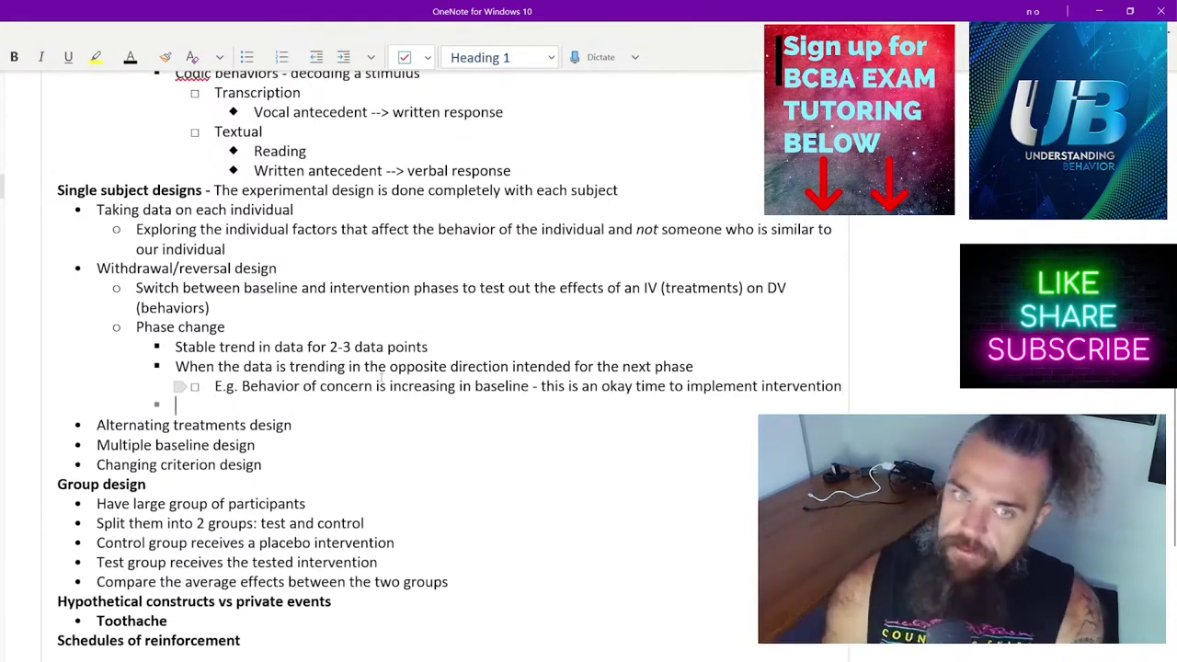
{"action": "key", "text": "shift+Tab"}
{"action": "key", "text": "shift+Tab"}
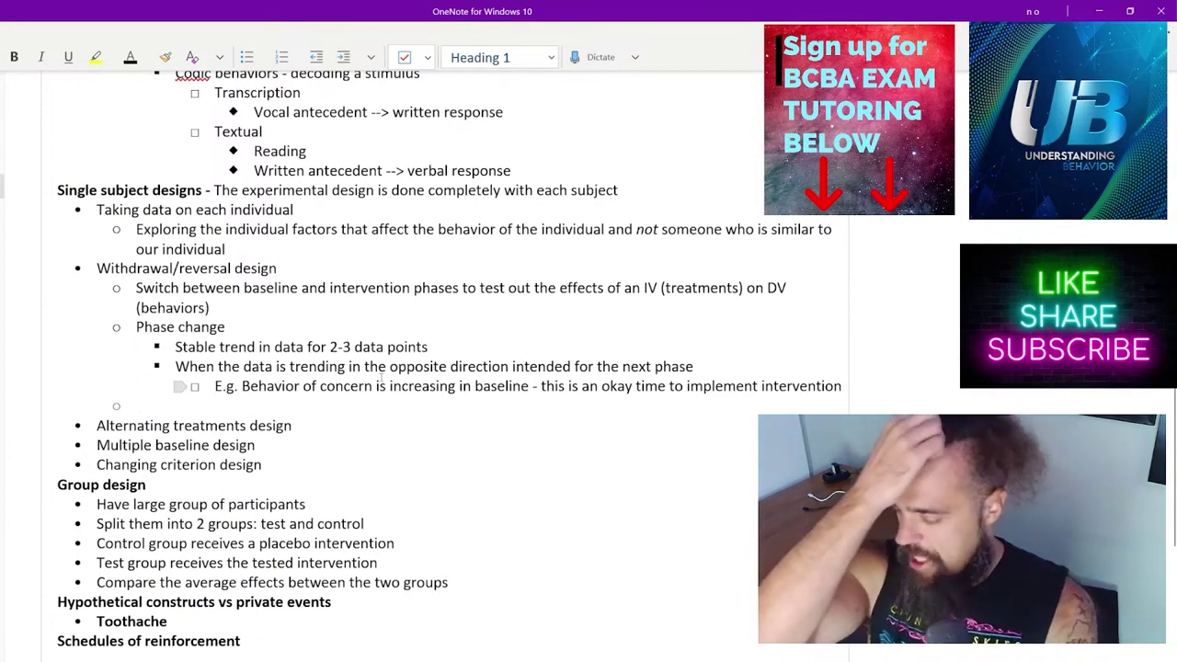
{"action": "type", "text": "U"}
{"action": "key", "text": "BackSpace"}
{"action": "type", "text": "tili"}
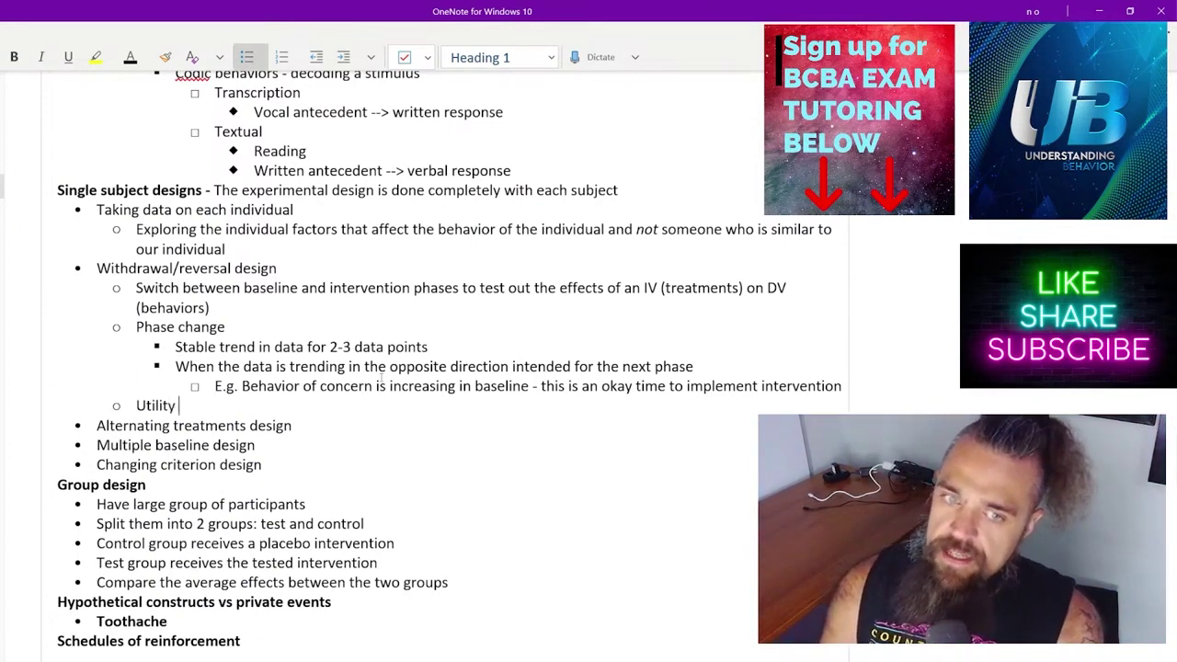
{"action": "type", "text": "ty"}
{"action": "key", "text": "Return"}
{"action": "key", "text": "Tab"}
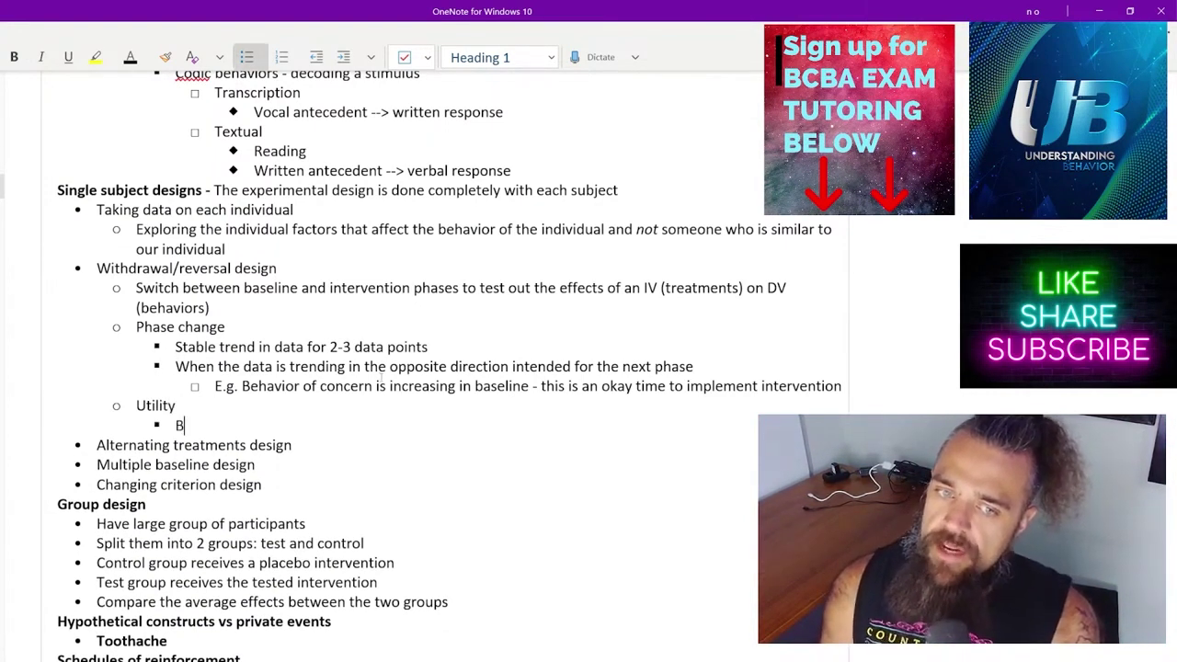
{"action": "type", "text": "B"}
{"action": "key", "text": "BackSpace"}
{"action": "type", "text": "e careful with "}
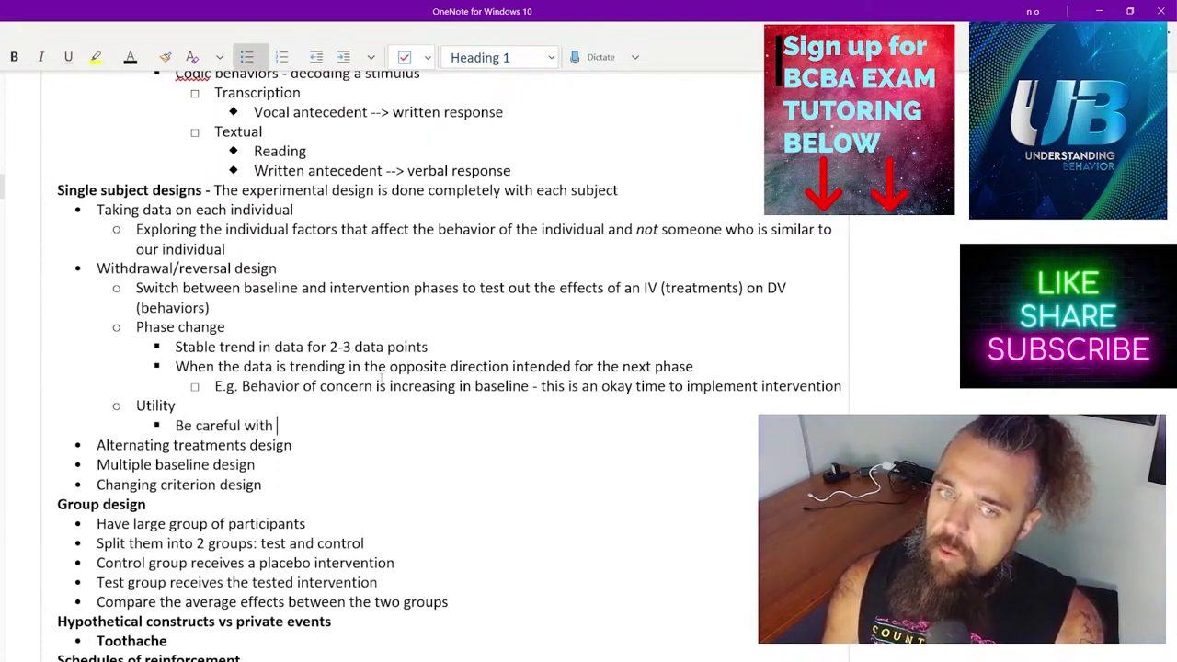
{"action": "type", "text": "severe or dangerous behavior"}
Nest a note that BAB can be better but still has limitations, requiring removal of intervention.
{"action": "key", "text": "Return"}
{"action": "key", "text": "Tab"}
{"action": "type", "text": "B"}
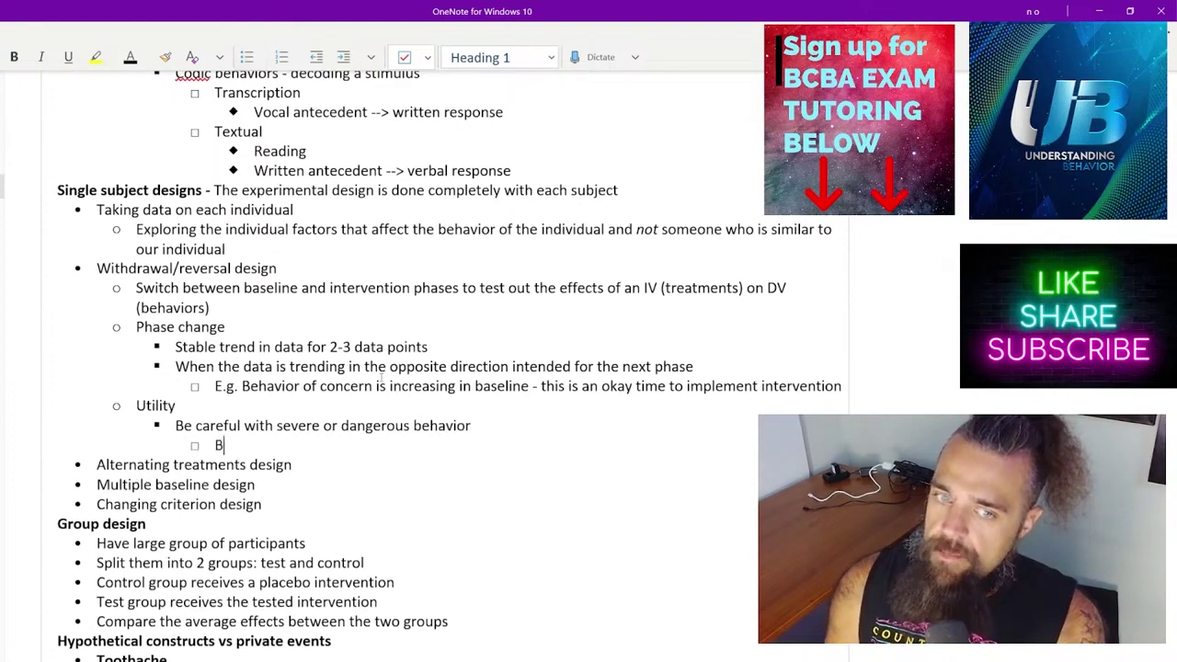
{"action": "type", "text": "AB can be better, but has"}
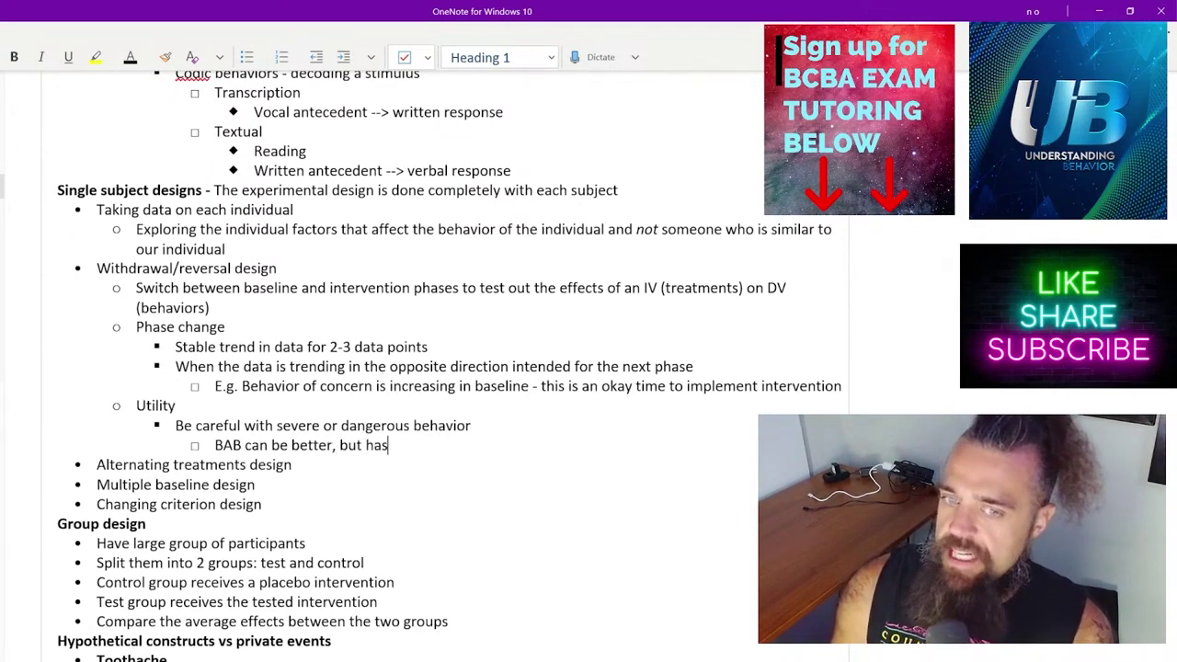
{"action": "type", "text": "sosome limitations "}
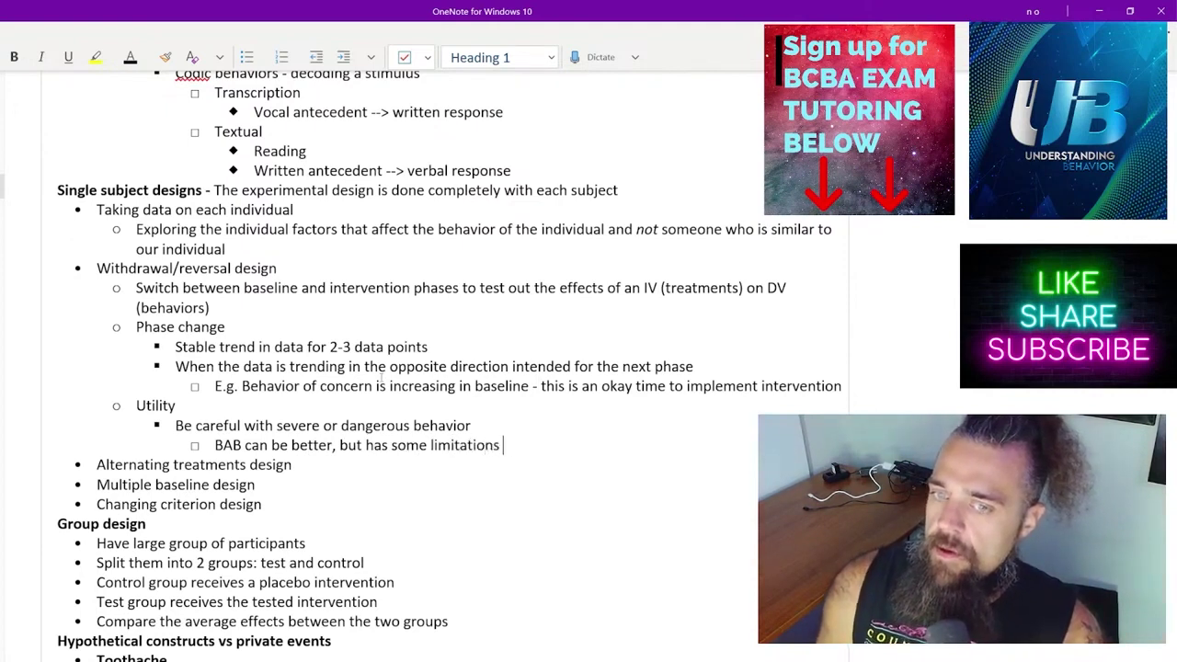
{"action": "type", "text": "still (requires"}
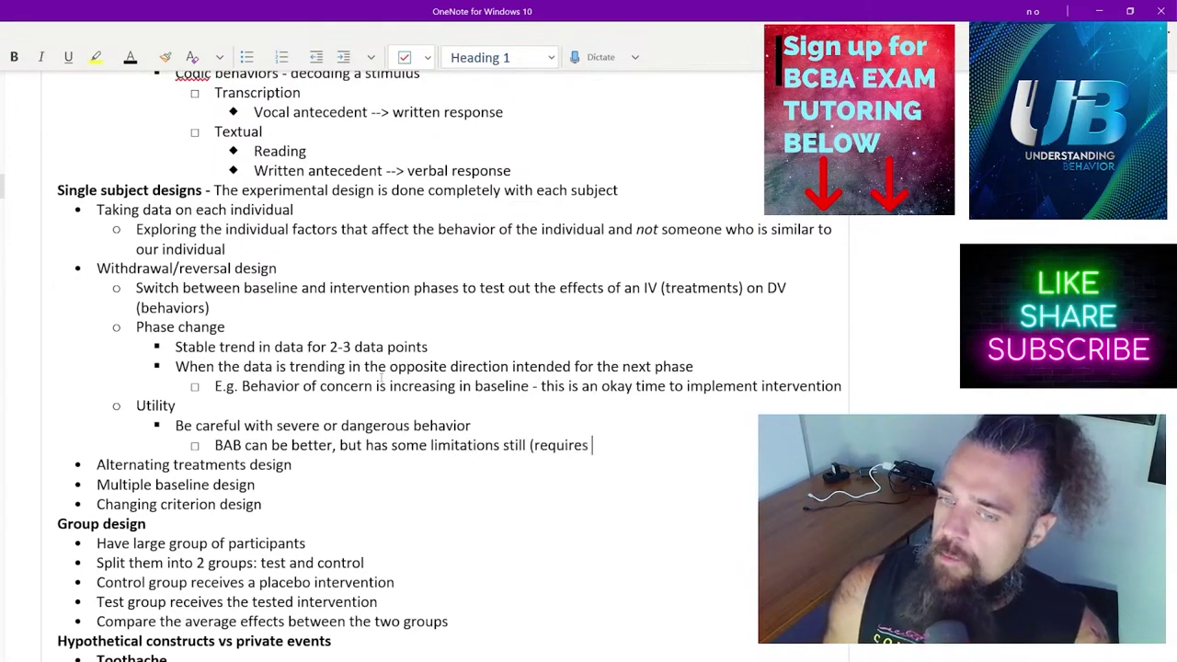
{"action": "type", "text": " removal of inte"}
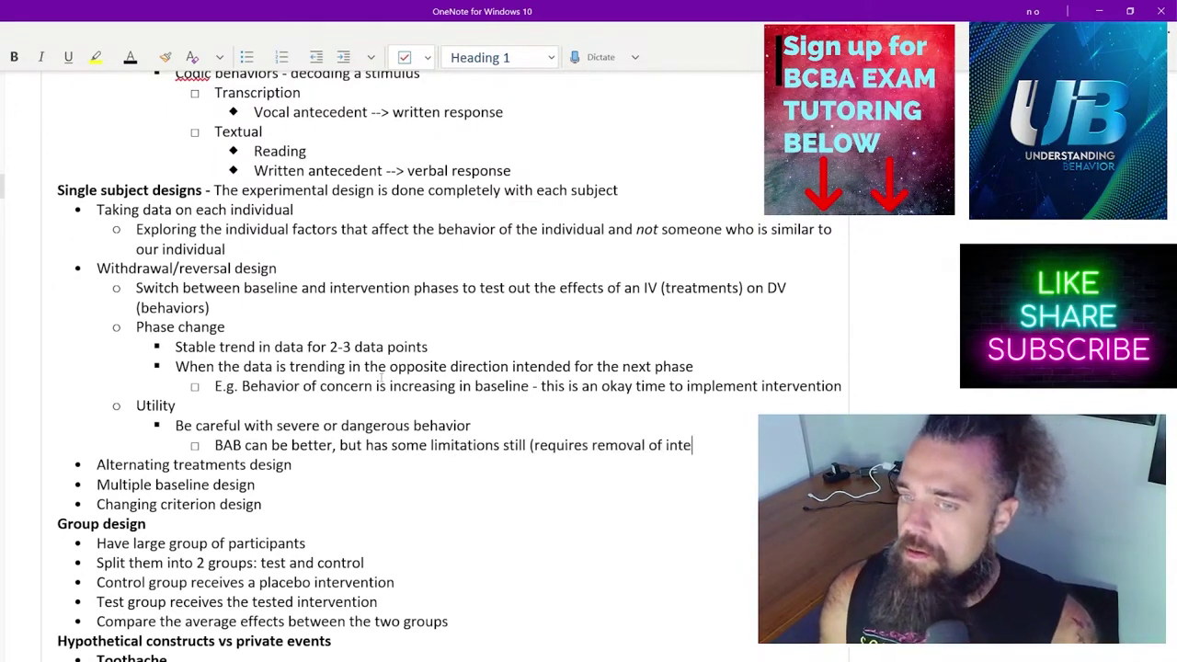
{"action": "type", "text": "rvention)"}
Outdent and add 'Cannot use this for behaviors that cannot be unlearned' under Utility.
{"action": "key", "text": "Return"}
{"action": "key", "text": "shift+Tab"}
{"action": "type", "text": "Cannot use this"}
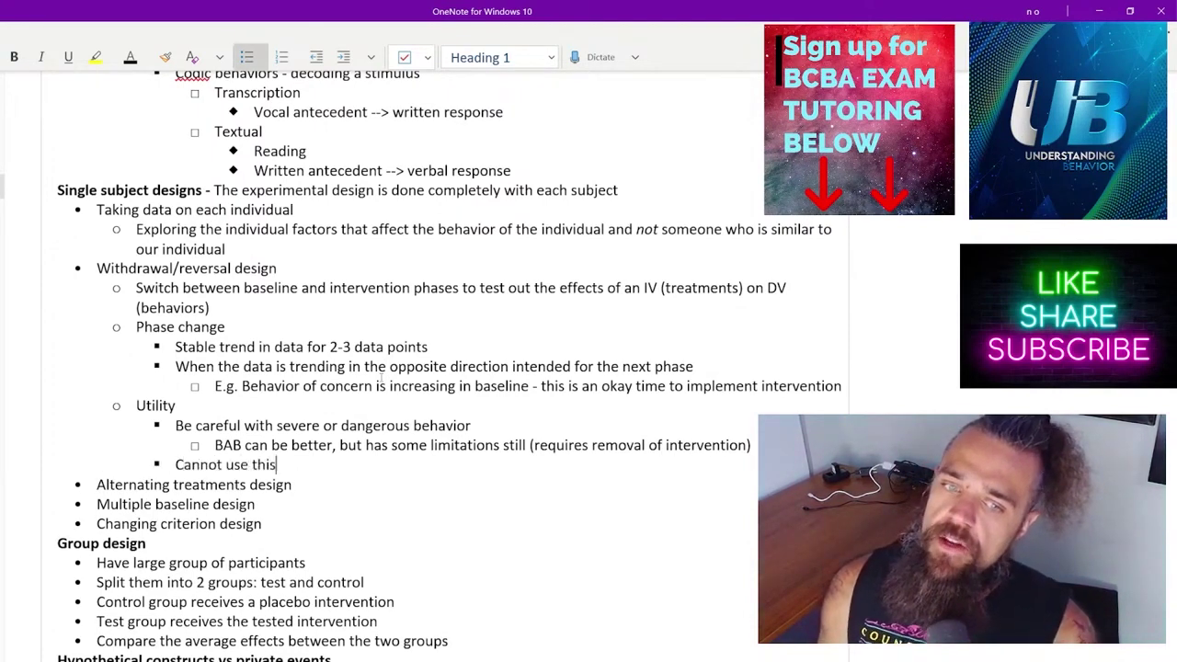
{"action": "type", "text": " for be"}
{"action": "key", "text": "BackSpace"}
{"action": "key", "text": "BackSpace"}
{"action": "type", "text": "for behav"}
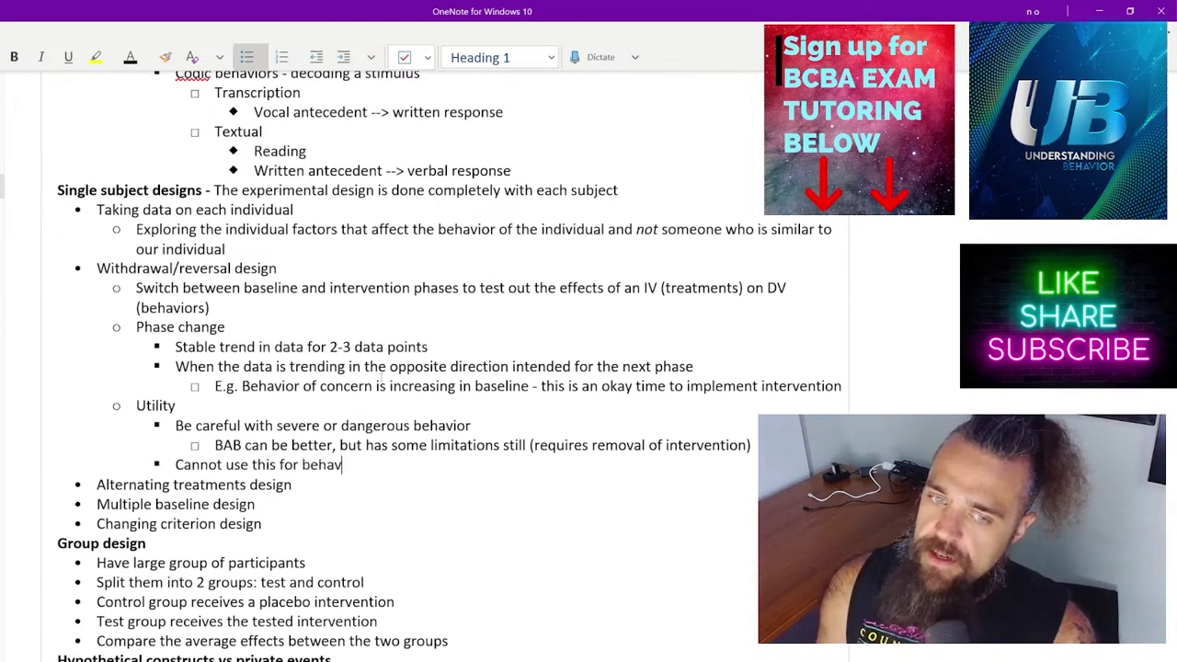
{"action": "key", "text": "BackSpace"}
{"action": "type", "text": "iors that cannot be unlearned"}
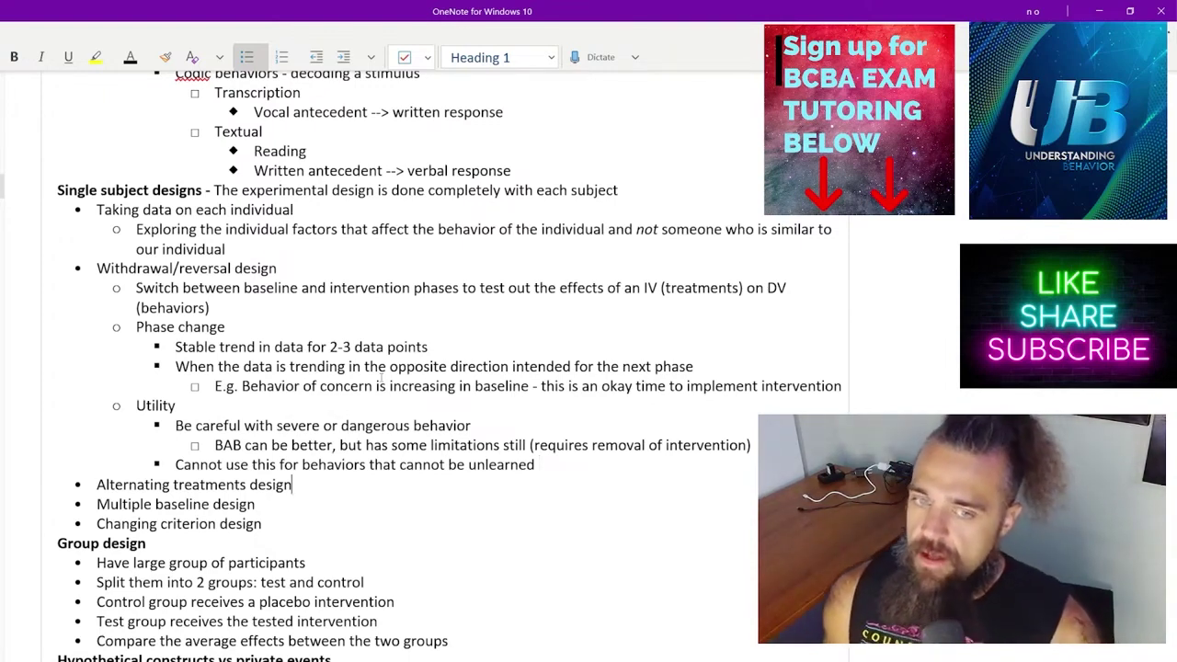
Under Alternating treatments design, add the bold definition 'RAPIDLY alternating between our treatment conditions'.
{"action": "key", "text": "Return"}
{"action": "type", "text": "q"}
{"action": "scroll", "coordinate": [377, 372], "scroll_direction": "down", "scroll_amount": 3}
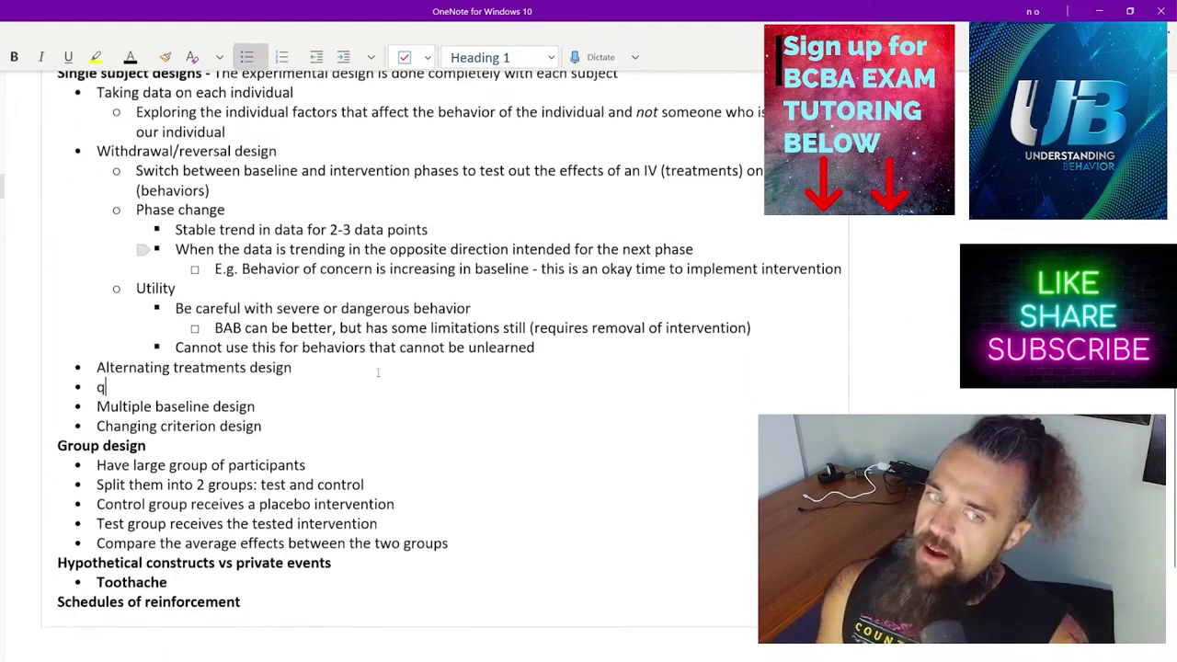
{"action": "left_click", "coordinate": [98, 387]}
{"action": "key", "text": "Tab"}
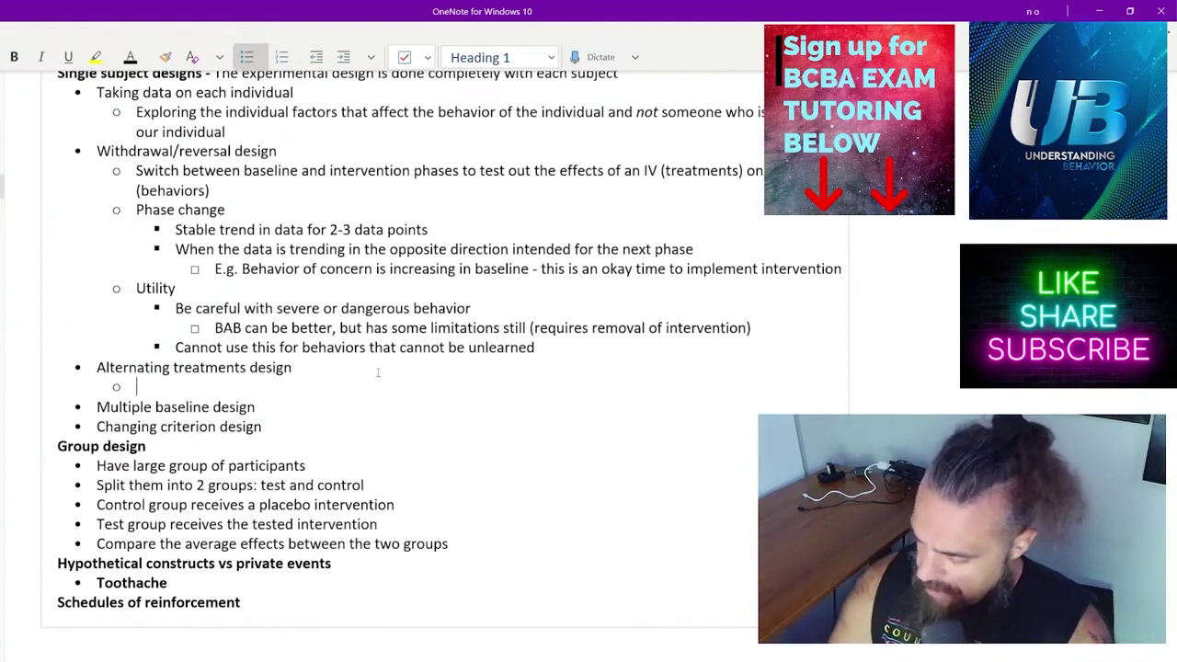
{"action": "key", "text": "ctrl+b"}
{"action": "type", "text": "RAPIDLY "}
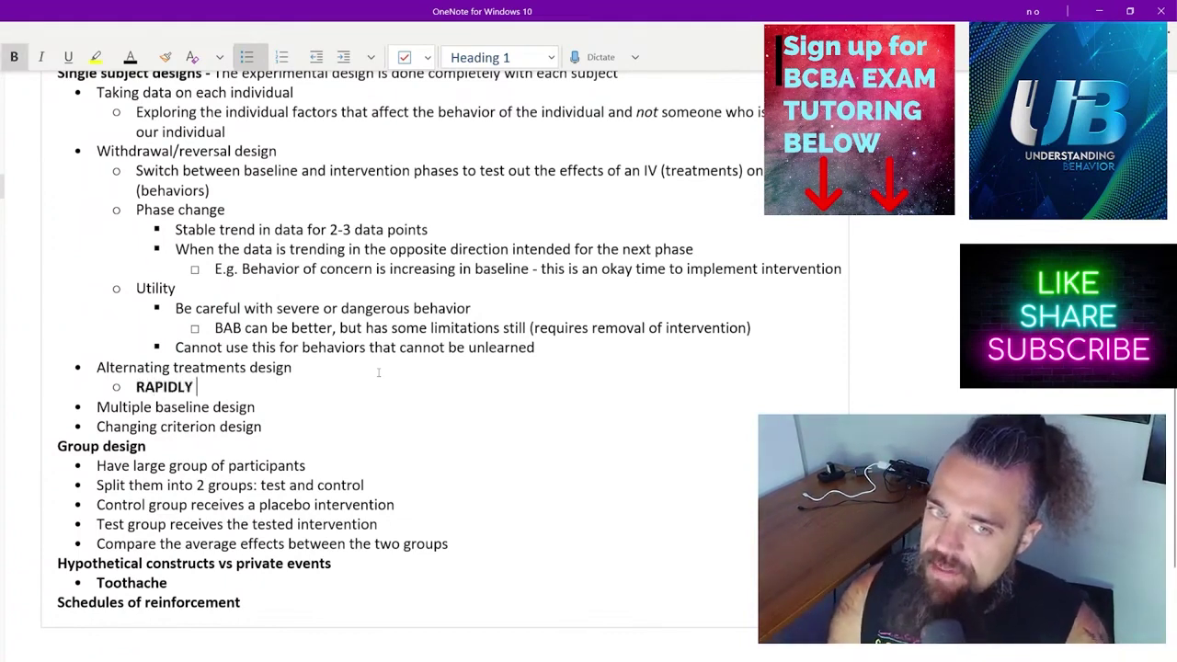
{"action": "type", "text": "alternating between our d"}
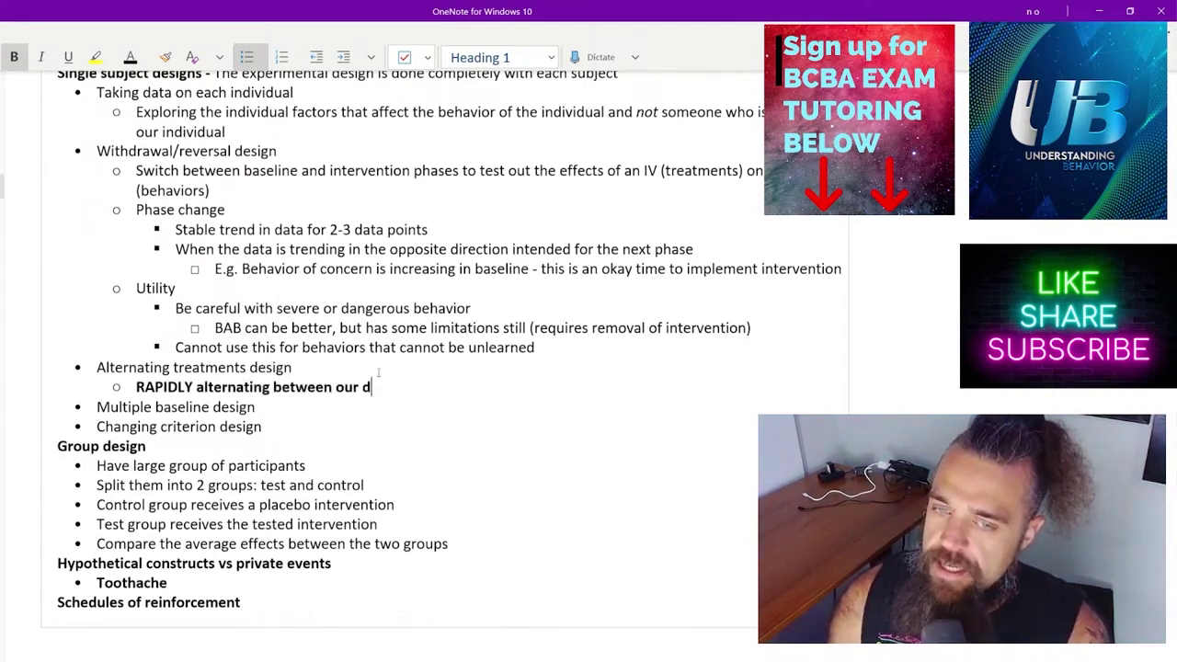
{"action": "key", "text": "BackSpace"}
{"action": "type", "text": "treatmen"}
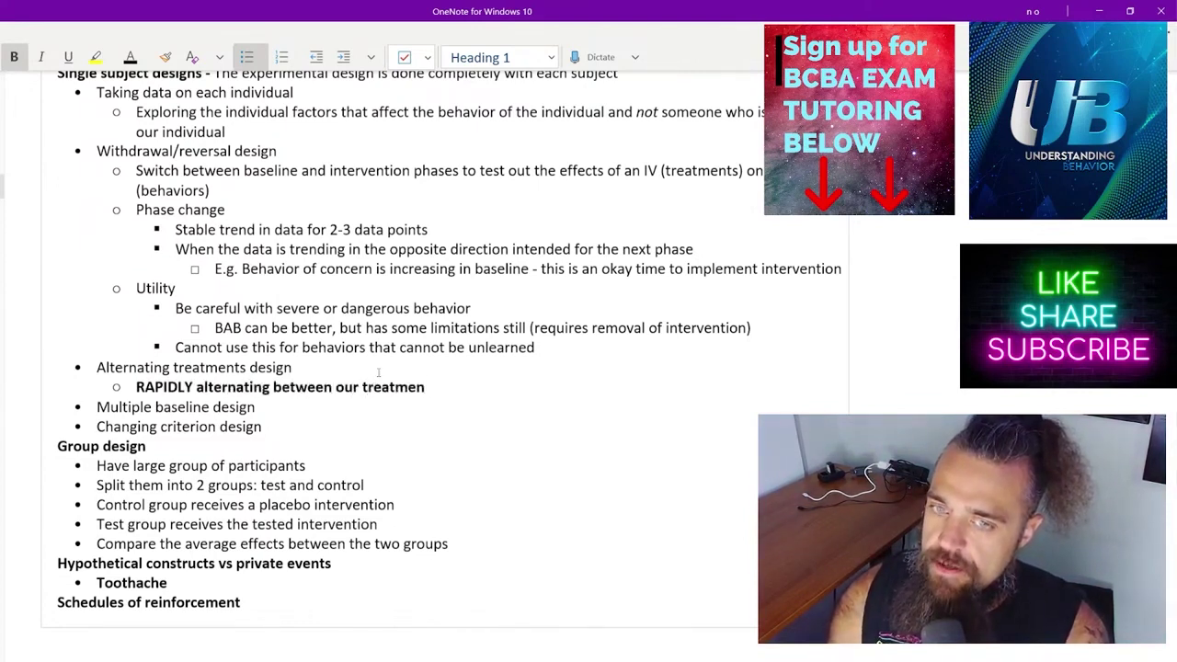
{"action": "type", "text": "t conditions"}
Nest a plain-text note: 'Pretty much every session, we do a new treatment'.
{"action": "key", "text": "Return"}
{"action": "key", "text": "Tab"}
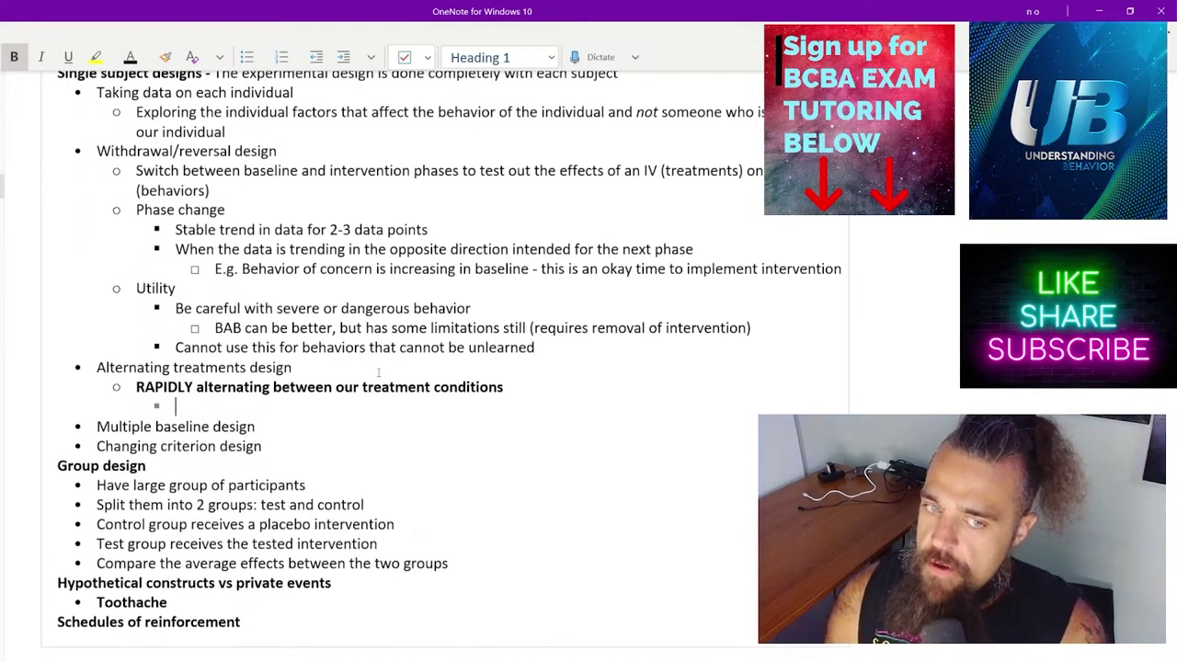
{"action": "key", "text": "ctrl+b"}
{"action": "type", "text": "Pretty much ever"}
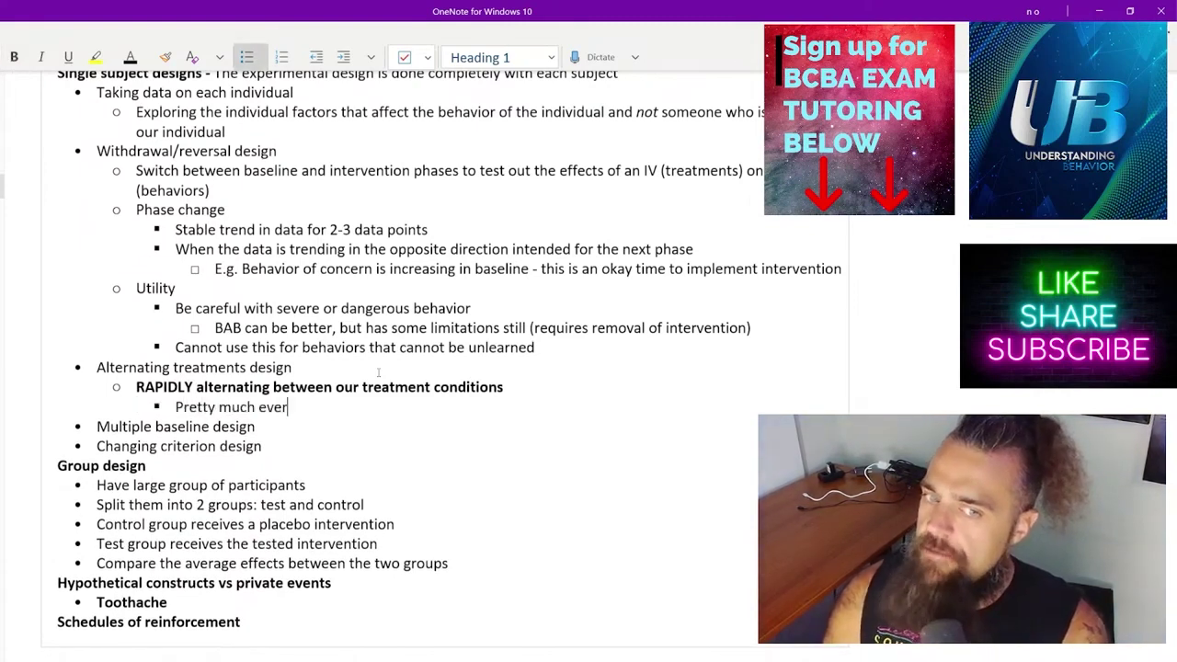
{"action": "key", "text": "BackSpace"}
{"action": "type", "text": "y phase, we"}
{"action": "key", "text": "BackSpace"}
{"action": "key", "text": "BackSpace"}
{"action": "key", "text": "BackSpace"}
{"action": "key", "text": "BackSpace"}
{"action": "key", "text": "BackSpace"}
{"action": "key", "text": "BackSpace"}
{"action": "key", "text": "BackSpace"}
{"action": "key", "text": "BackSpace"}
{"action": "key", "text": "BackSpace"}
{"action": "type", "text": "session, w"}
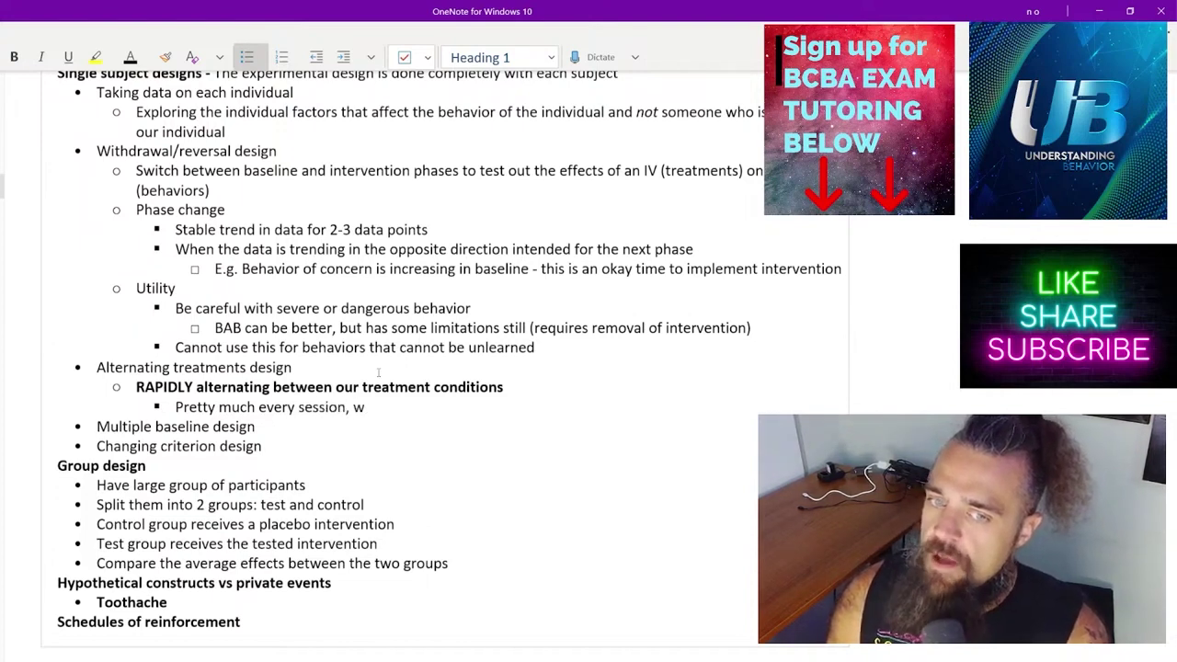
{"action": "type", "text": "e do a new treatme"}
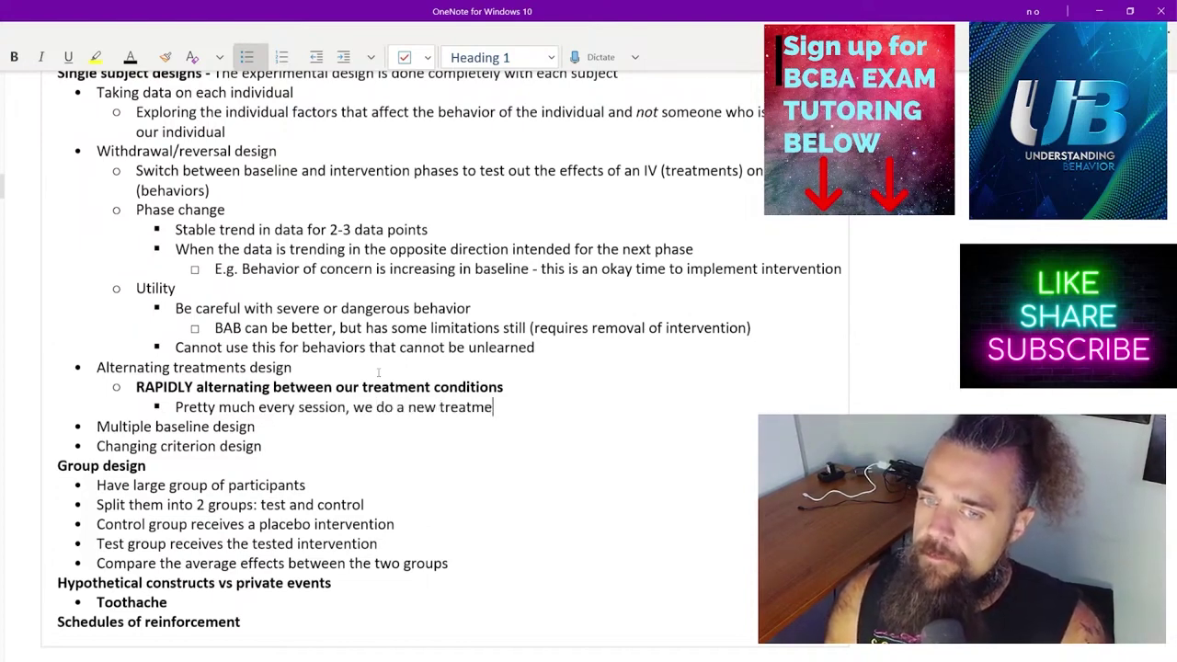
{"action": "type", "text": "nt"}
Add a second-level 'Features' point with the sub-point 'Baseline optional'.
{"action": "key", "text": "Return"}
{"action": "key", "text": "Tab"}
{"action": "key", "text": "shift+Tab"}
{"action": "key", "text": "shift+Tab"}
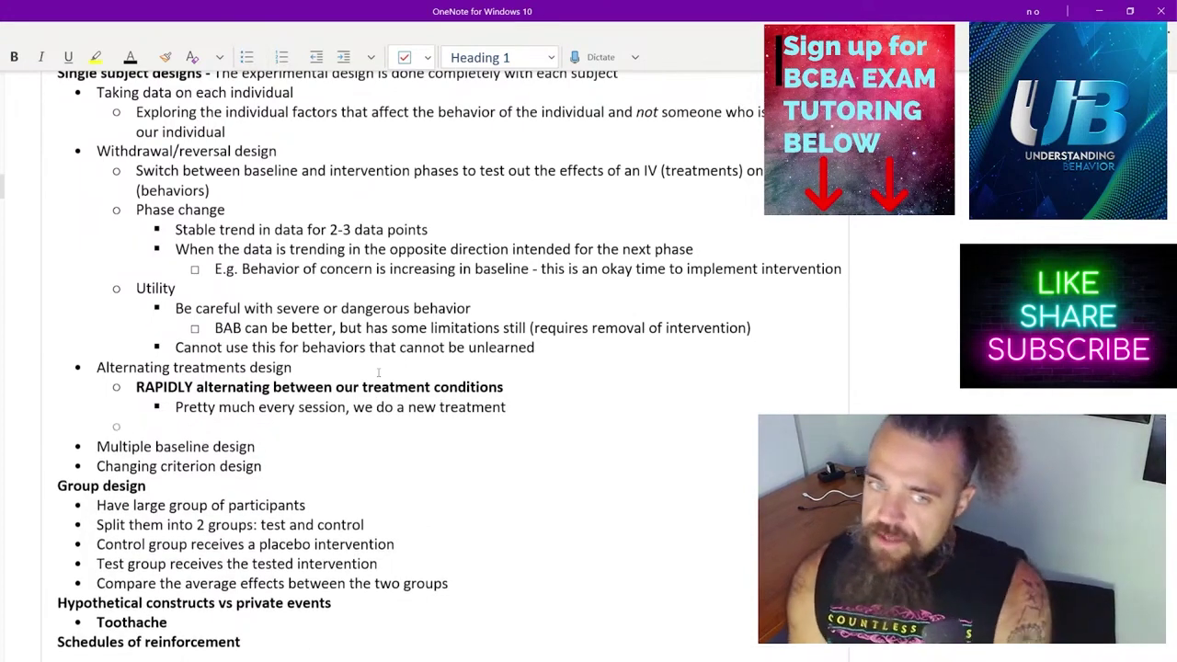
{"action": "type", "text": "F"}
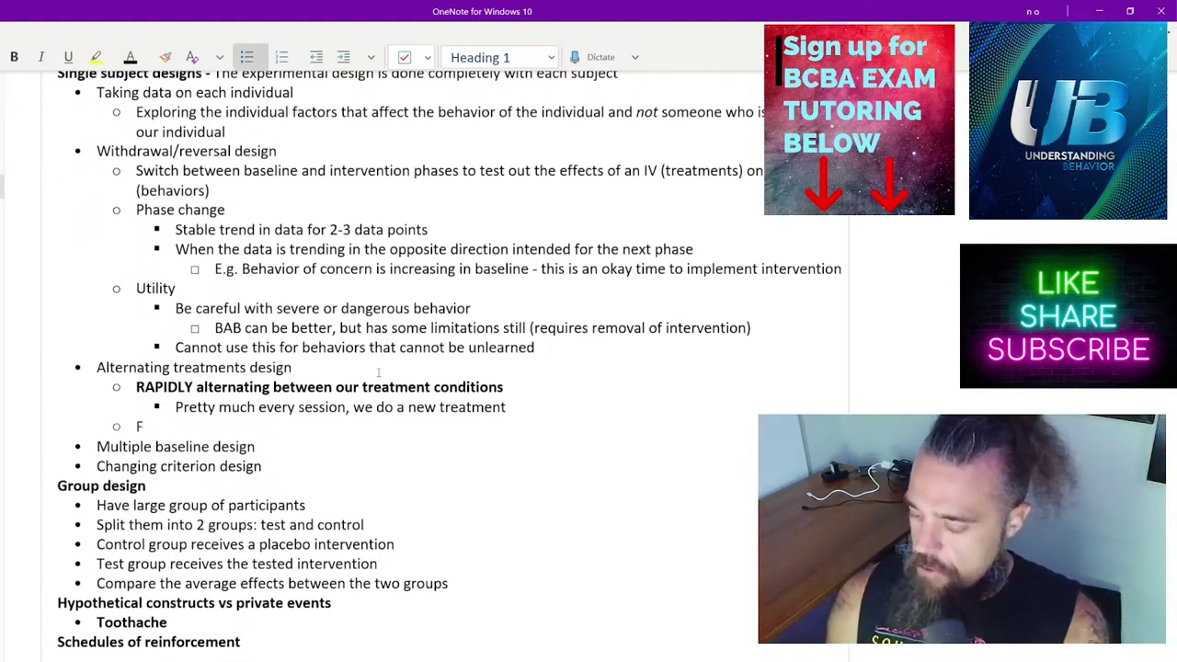
{"action": "type", "text": "eatures"}
{"action": "key", "text": "Return"}
{"action": "key", "text": "Tab"}
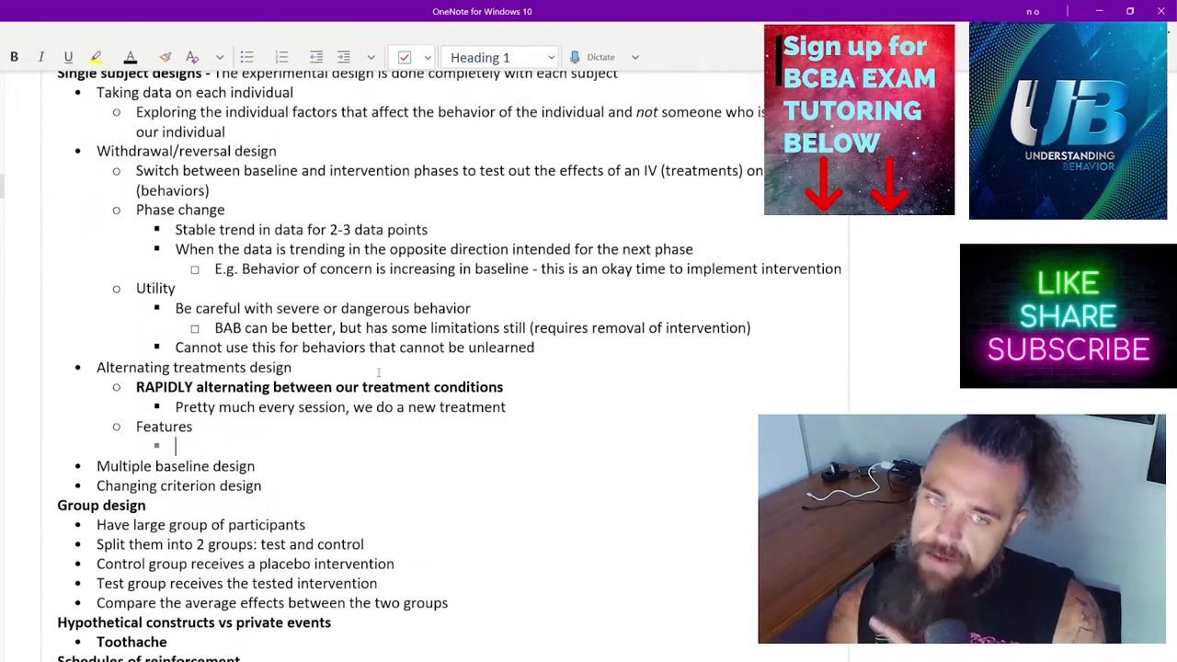
{"action": "type", "text": "B"}
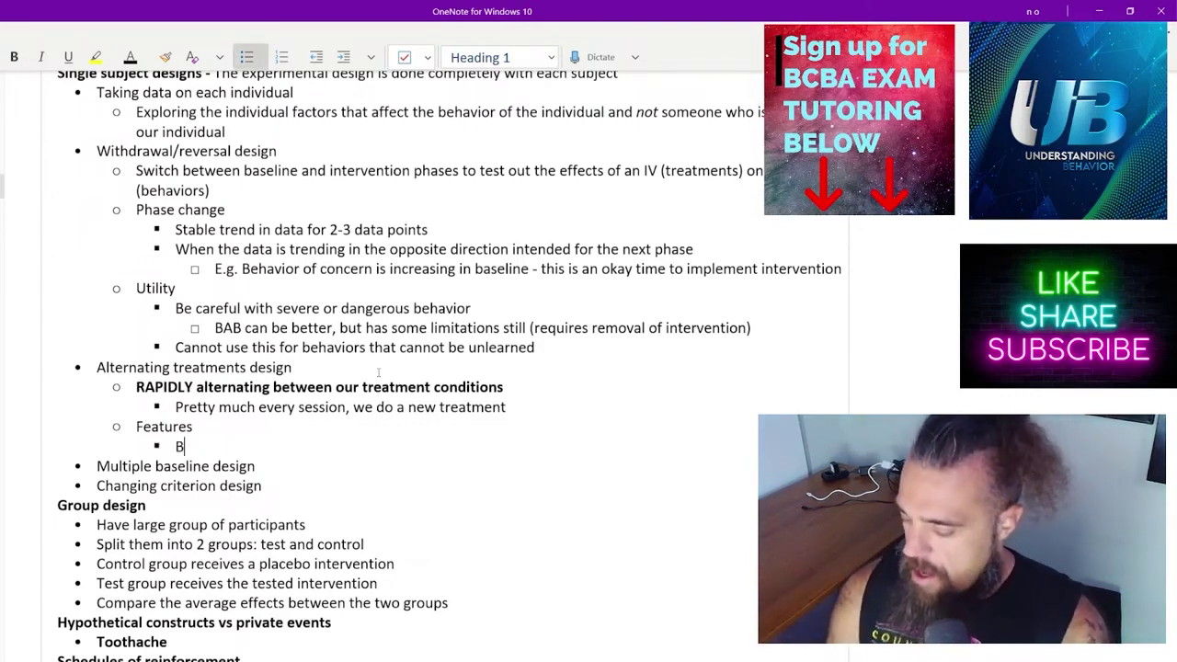
{"action": "type", "text": "aseline optional"}
Add a Utility point with sub-points 'Makes it a good design for severe /dangerous behavior' and 'Quickly evaluate if something will work'.
{"action": "key", "text": "Return"}
{"action": "key", "text": "shift+Tab"}
{"action": "type", "text": "Utility"}
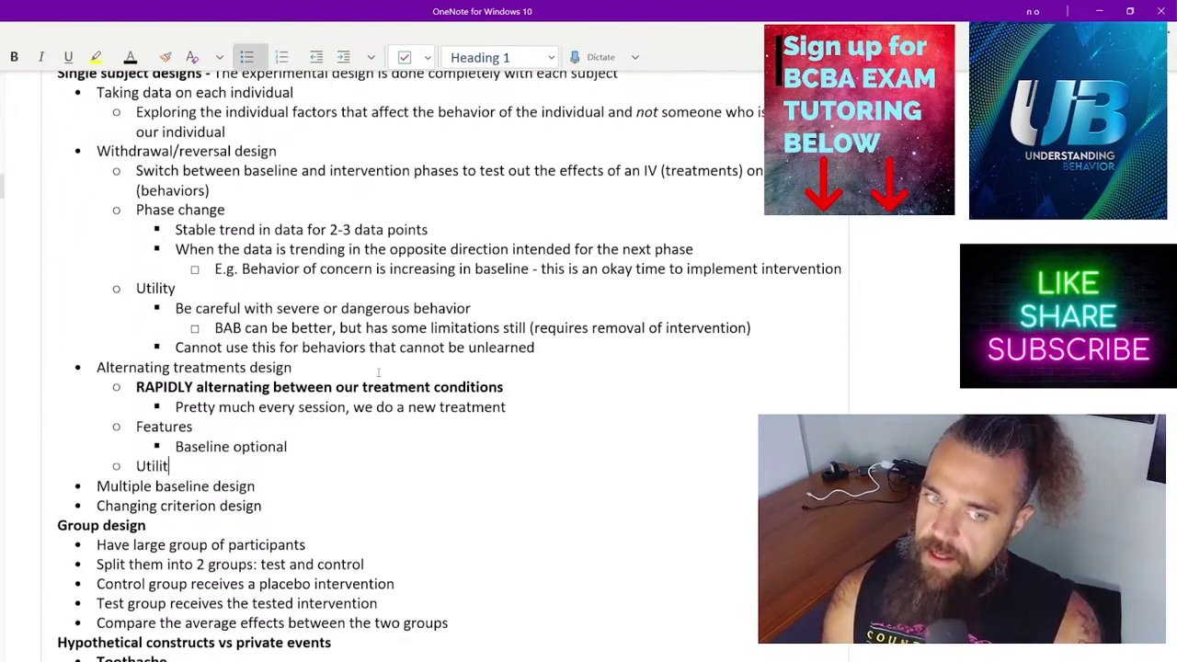
{"action": "key", "text": "Return"}
{"action": "key", "text": "Tab"}
{"action": "type", "text": "Make"}
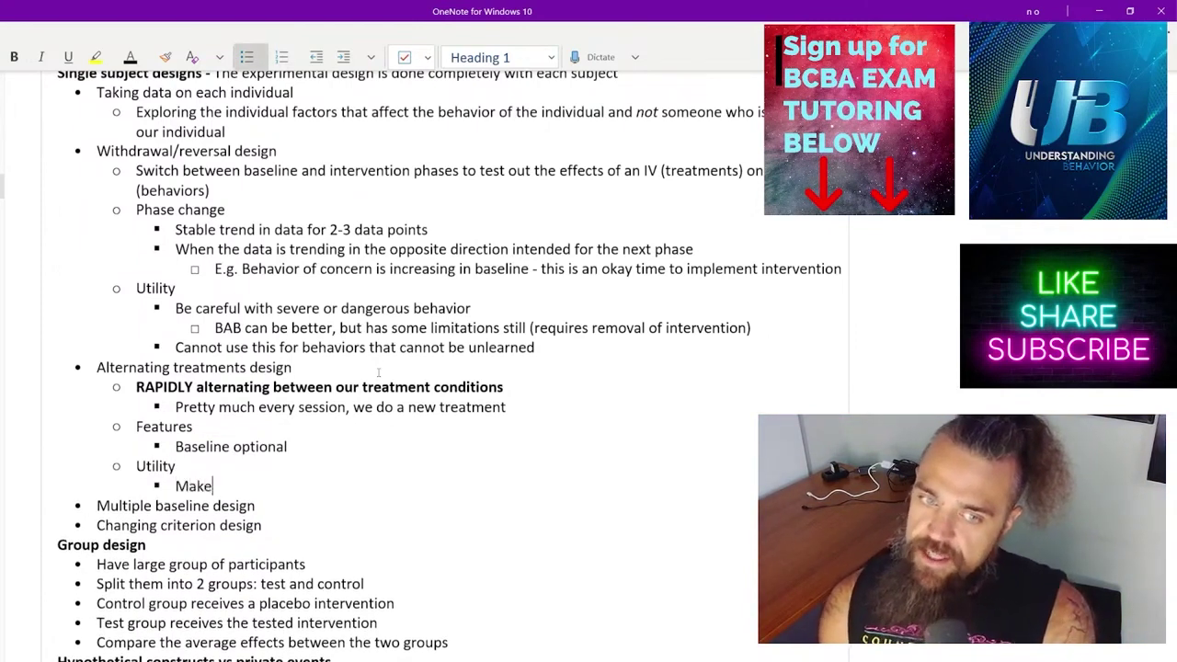
{"action": "type", "text": "s it a good design for severe "}
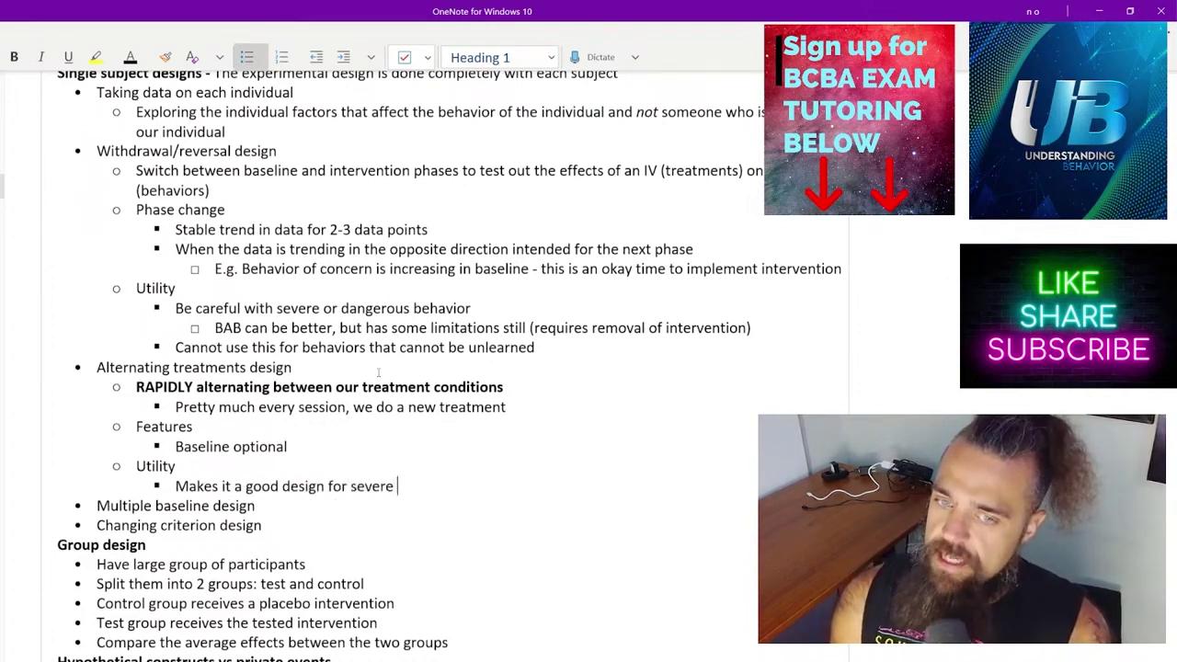
{"action": "type", "text": "/dangerous behavior"}
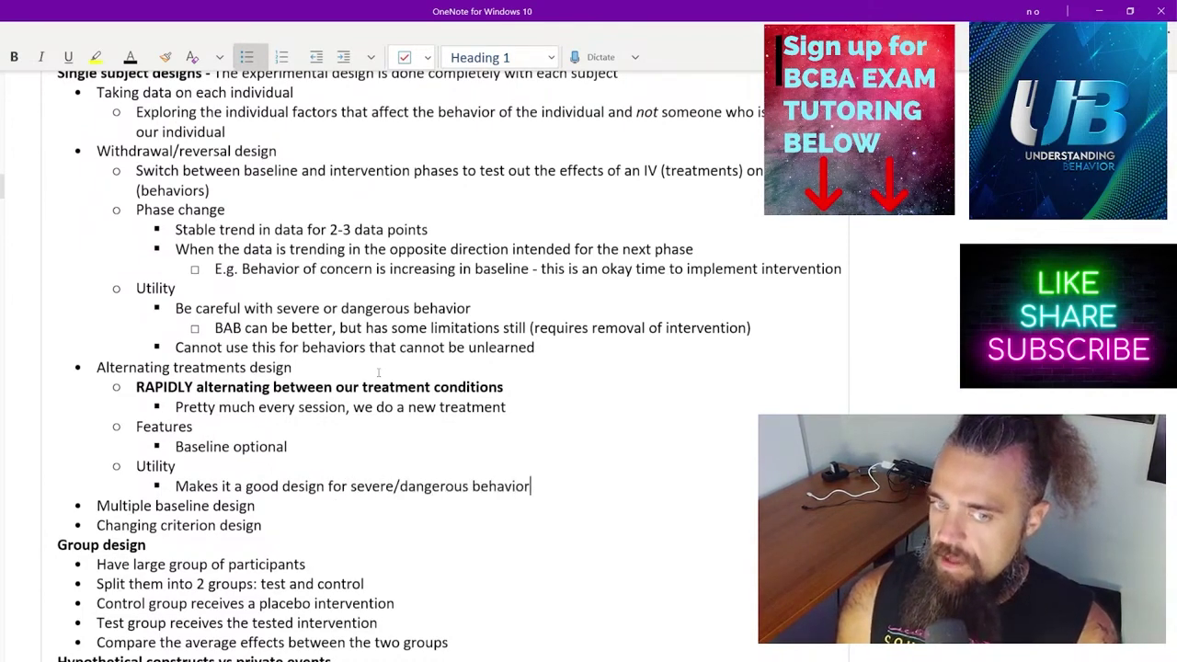
{"action": "key", "text": "Return"}
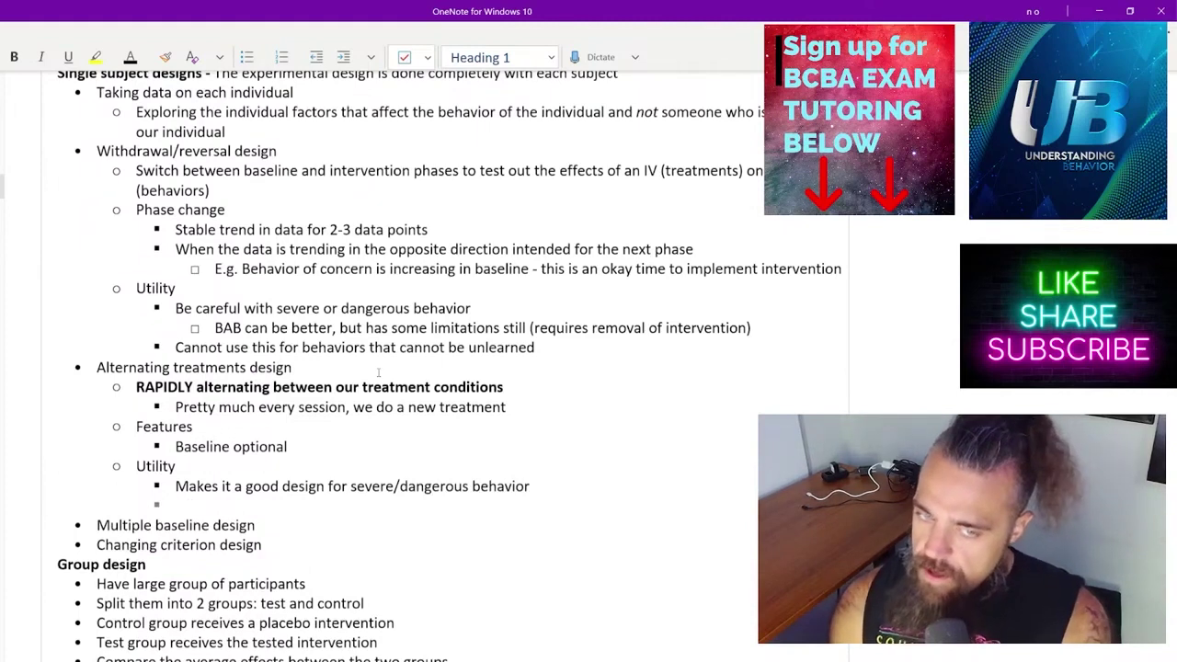
{"action": "type", "text": "Q"}
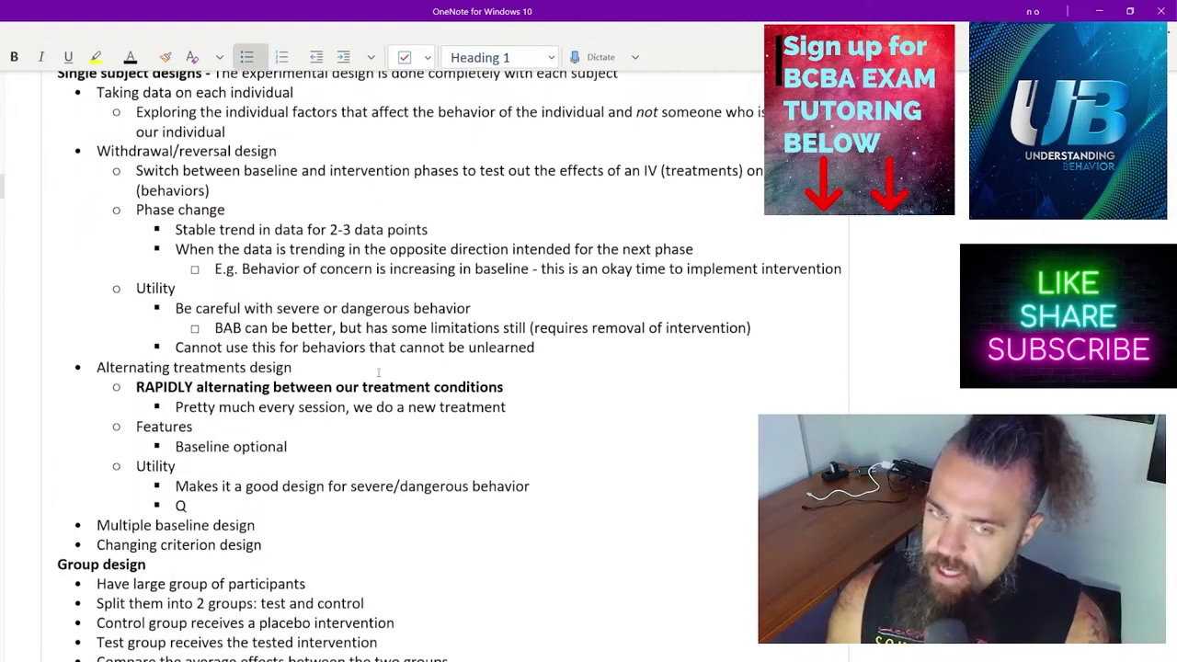
{"action": "type", "text": "uickly evaluate if something will work"}
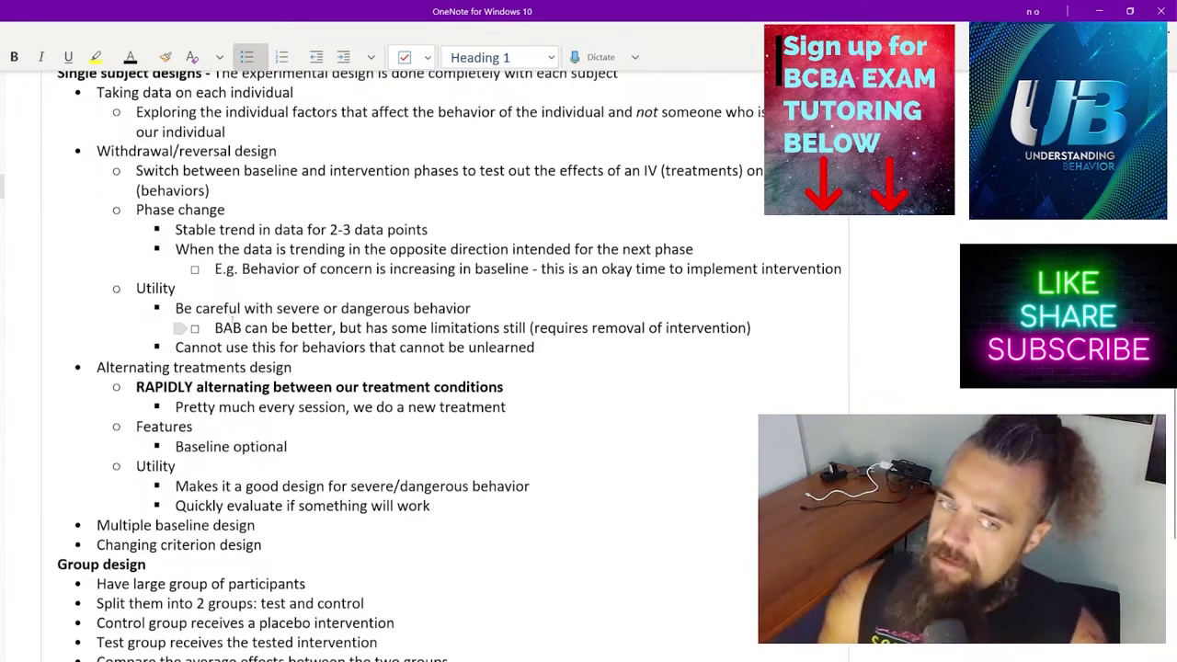
Start a sub-bullet under Baseline optional reading 'We may rapidly alternate'.
{"action": "key", "text": "Return"}
{"action": "key", "text": "Tab"}
{"action": "type", "text": "We may rapidly alternate a"}
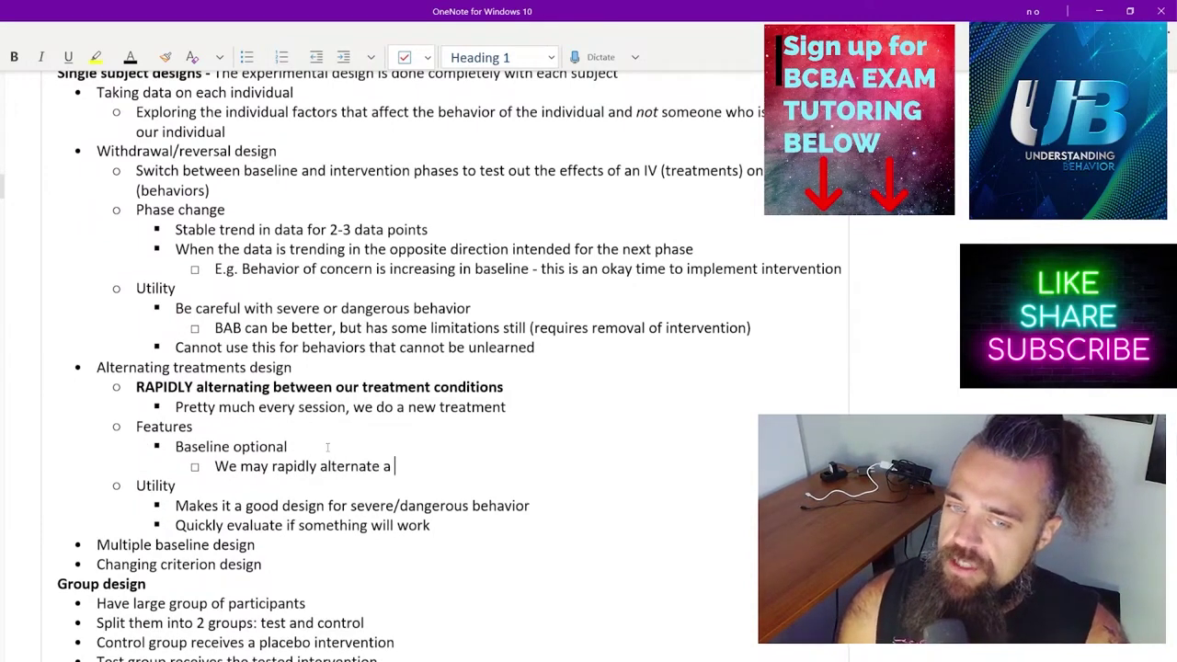
{"action": "key", "text": "BackSpace"}
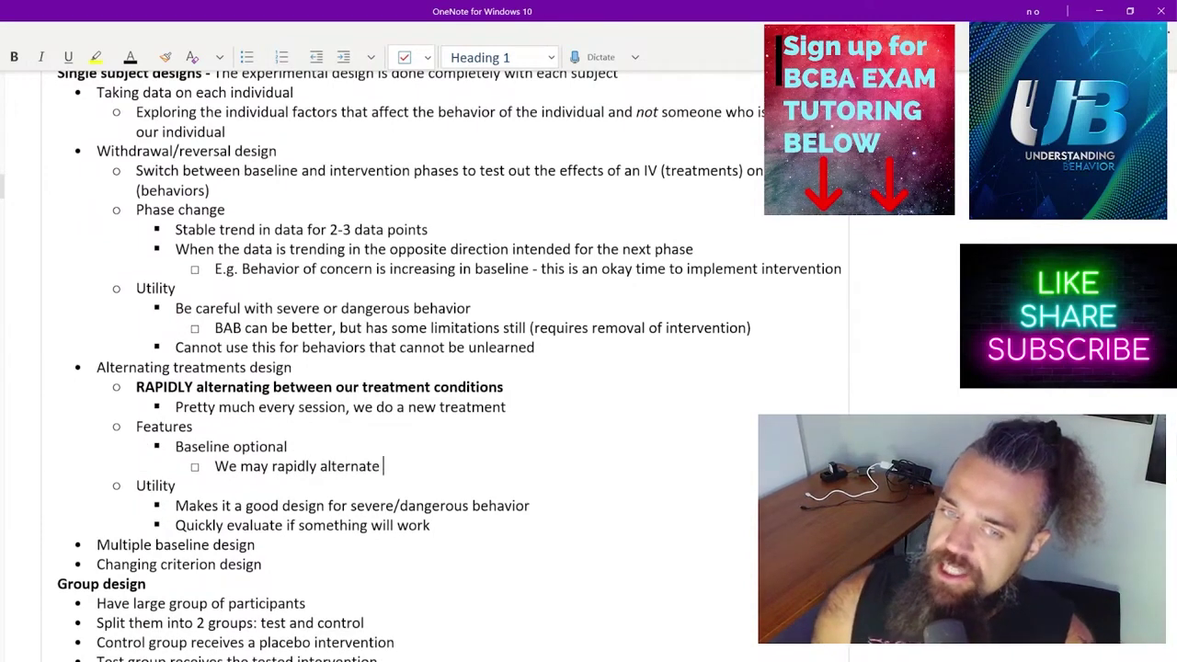
Finish the Baseline optional sub-bullet with 'between a control condition'.
{"action": "type", "text": "between a control condition"}
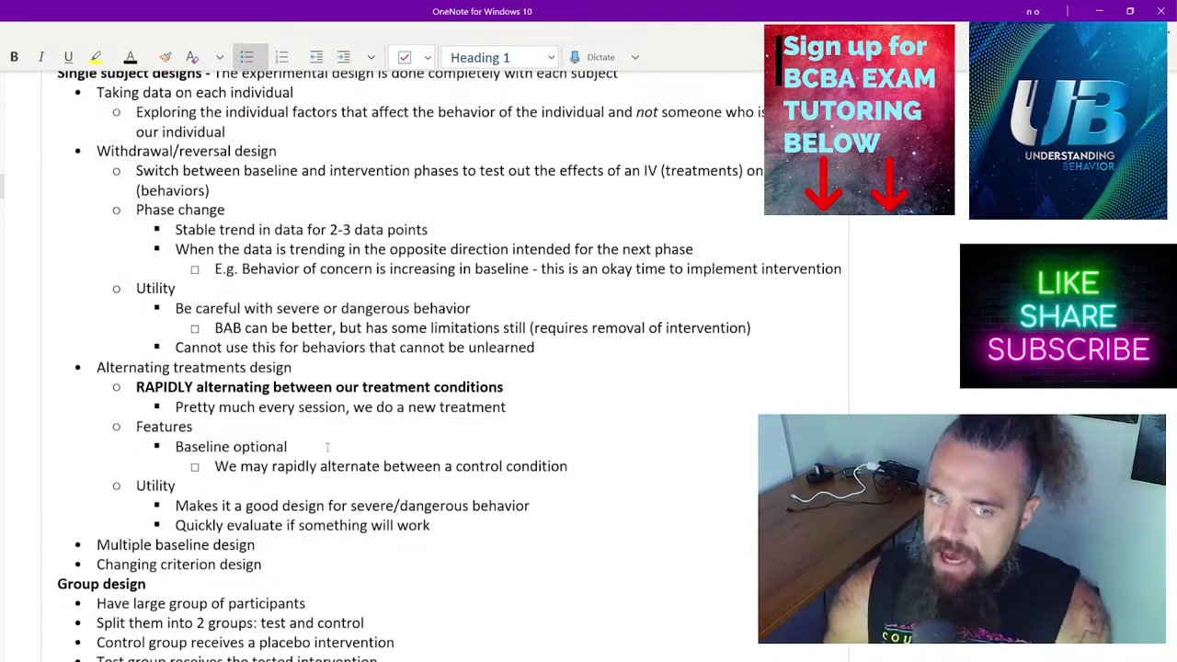
Under Multiple baseline design, note 'Standard MB design uses ONE intervention' with a nested combination-design remark.
{"action": "key", "text": "Down"}
{"action": "key", "text": "Return"}
{"action": "key", "text": "Tab"}
{"action": "scroll", "coordinate": [322, 458], "scroll_direction": "down", "scroll_amount": 5}
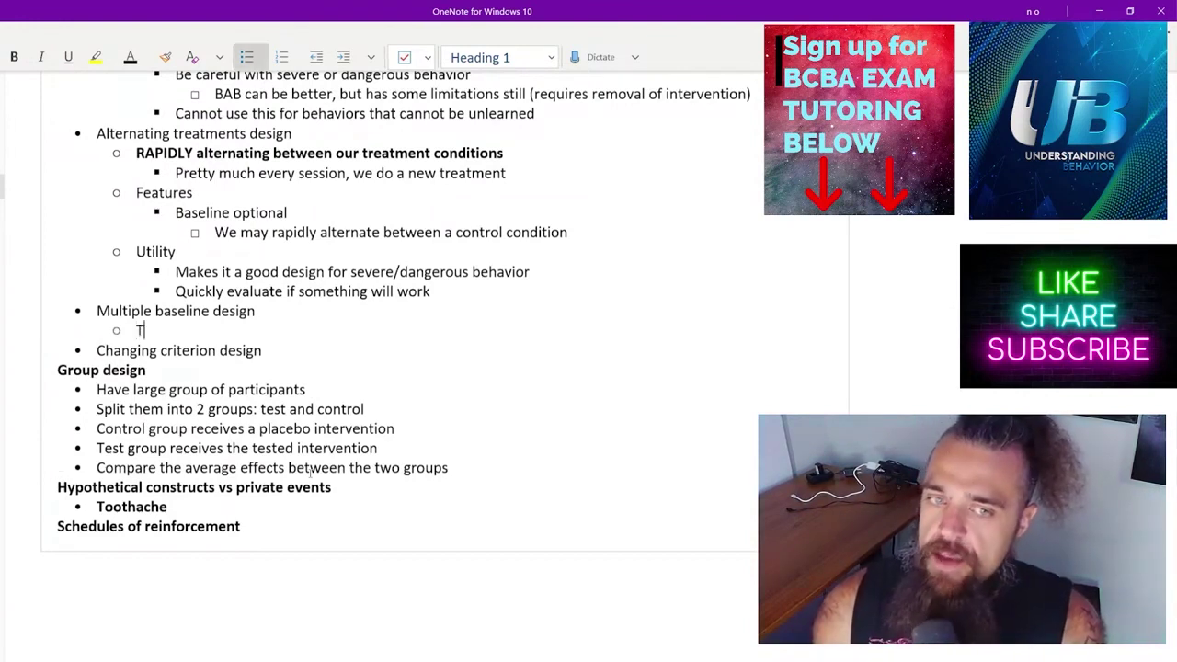
{"action": "type", "text": "Standar"}
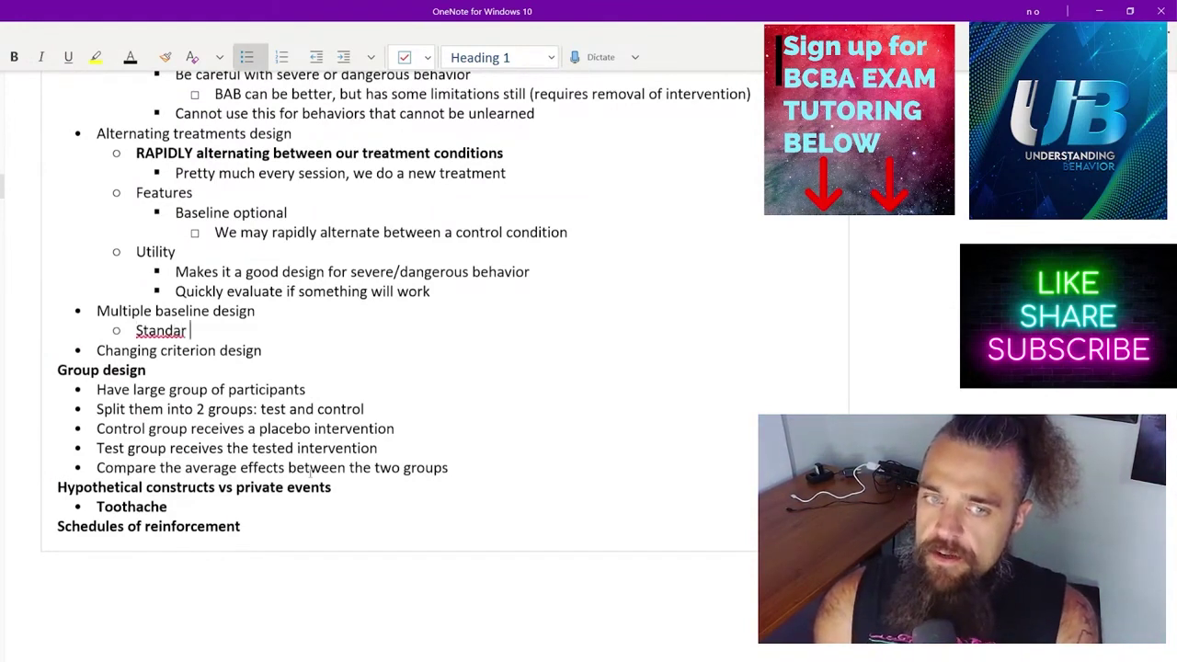
{"action": "type", "text": "d MB de"}
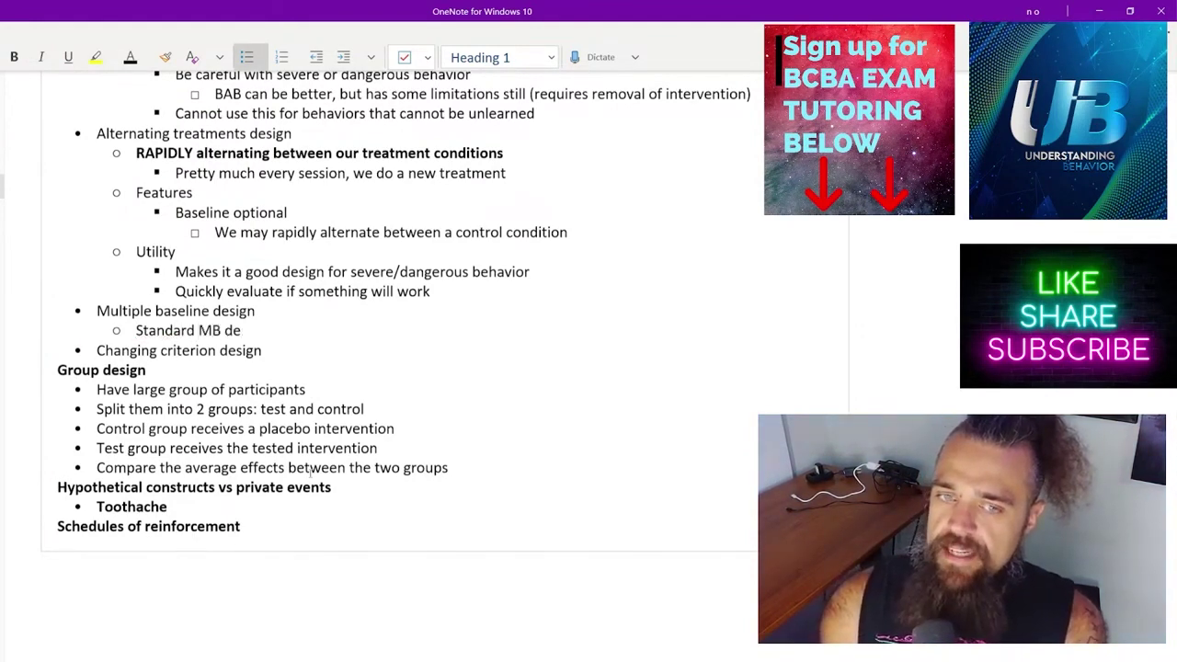
{"action": "type", "text": "sign uses ONE"}
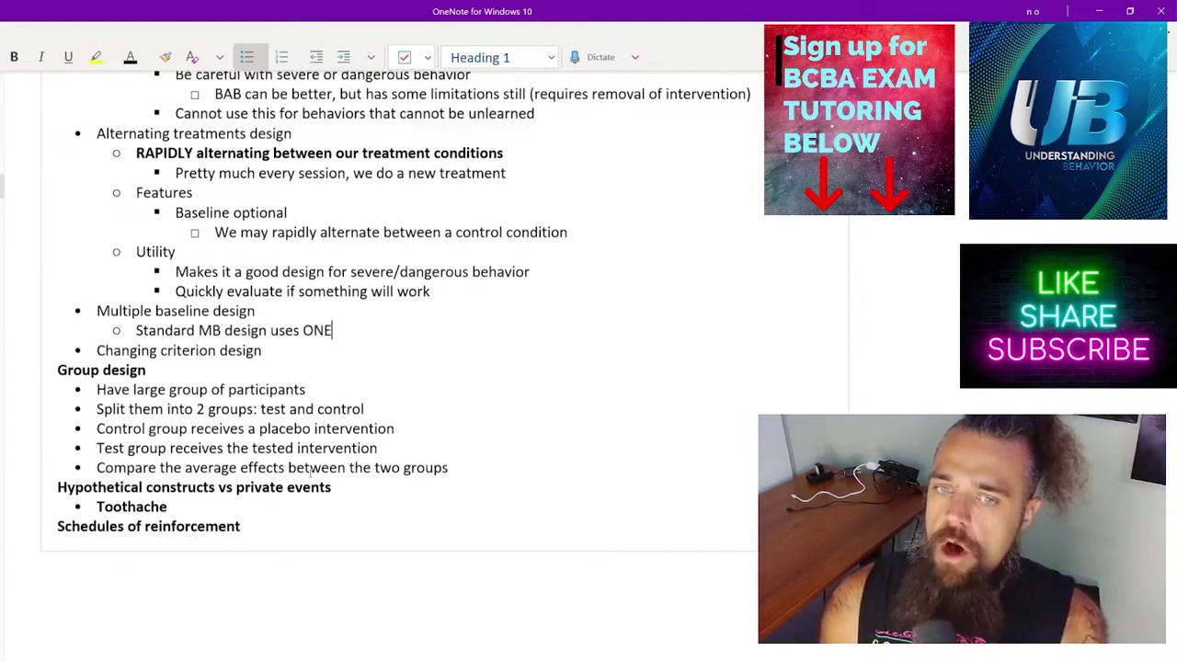
{"action": "type", "text": " intervention"}
{"action": "key", "text": "Return"}
{"action": "key", "text": "Tab"}
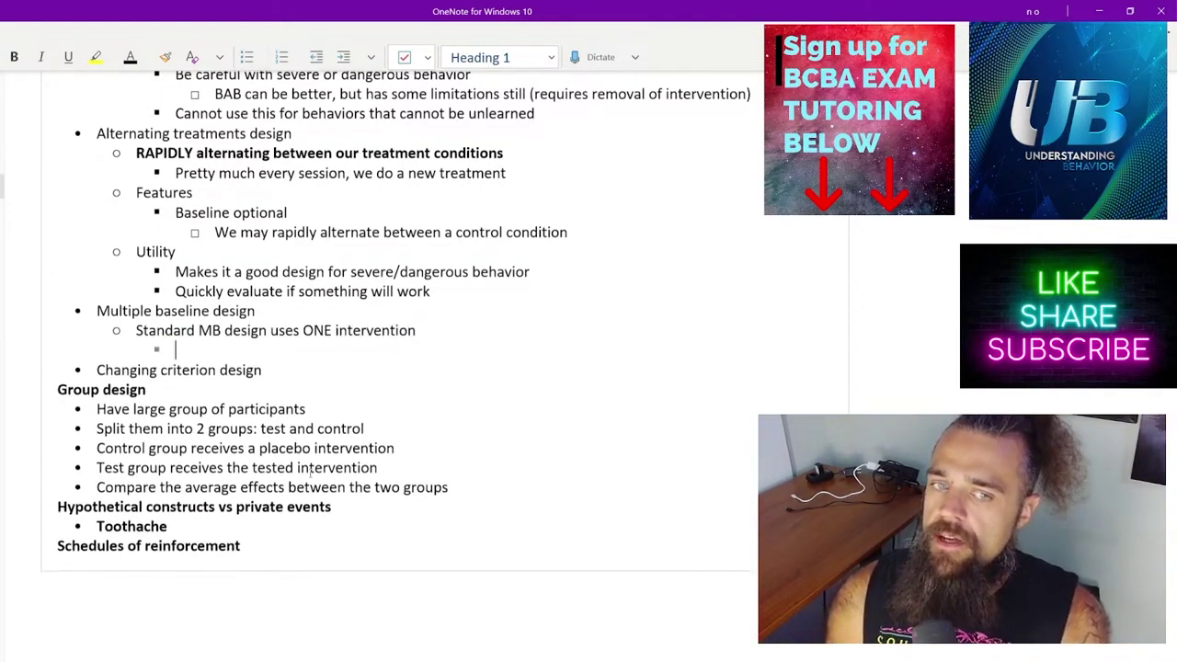
{"action": "type", "text": "So if you see"}
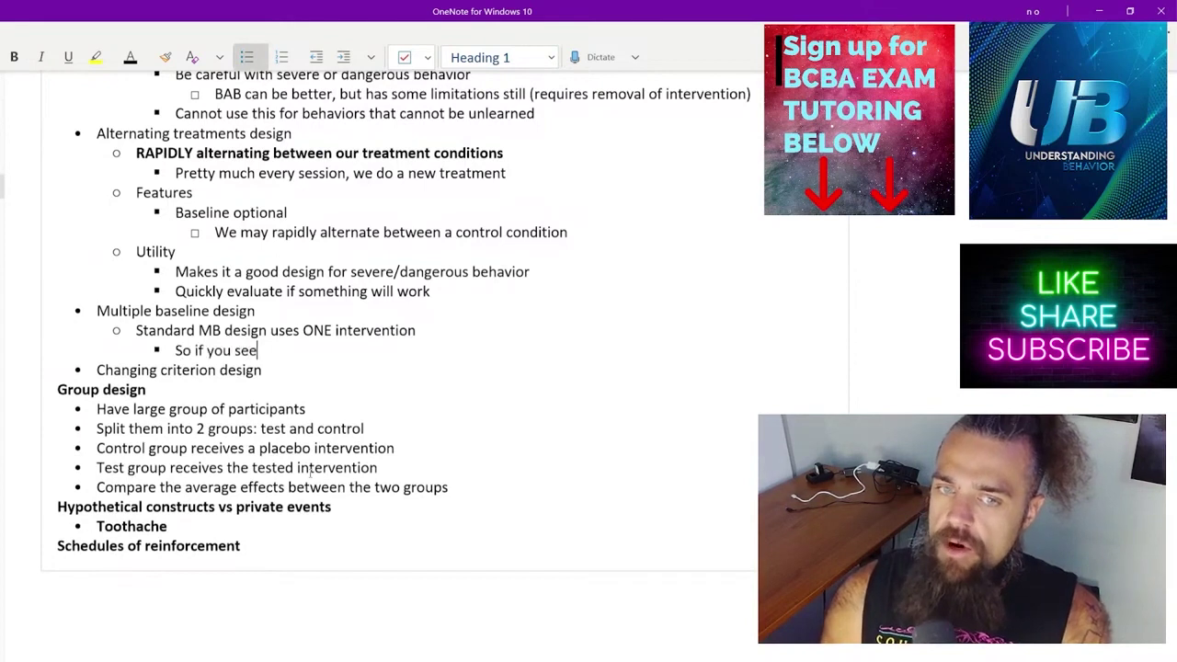
{"action": "type", "text": " more, you know its"}
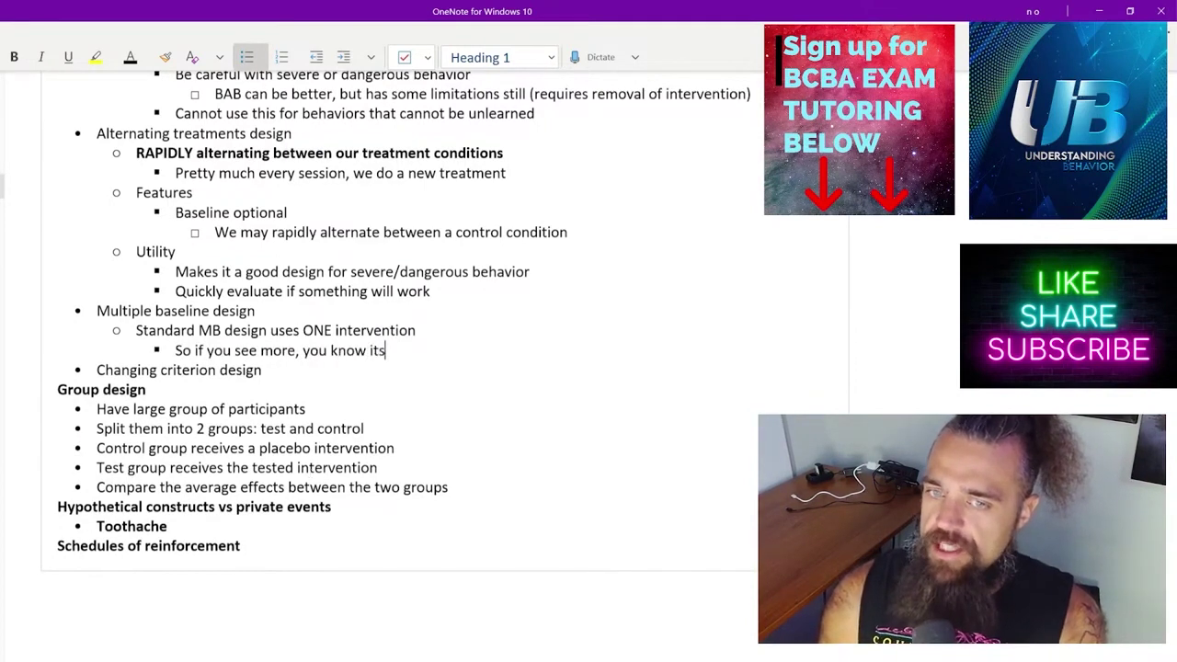
{"action": "key", "text": "BackSpace"}
{"action": "type", "text": "'s a combi"}
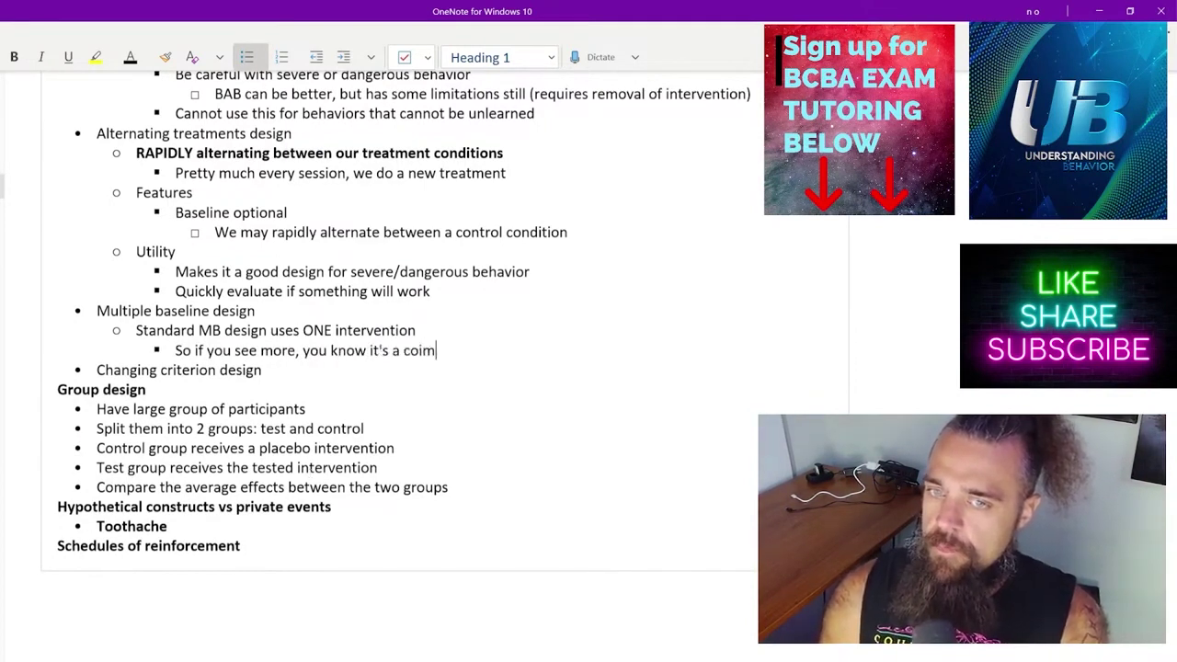
{"action": "type", "text": "nation design"}
Add a 'Visual identification' point describing the staircase pattern of baseline durations across dependent variables.
{"action": "key", "text": "Return"}
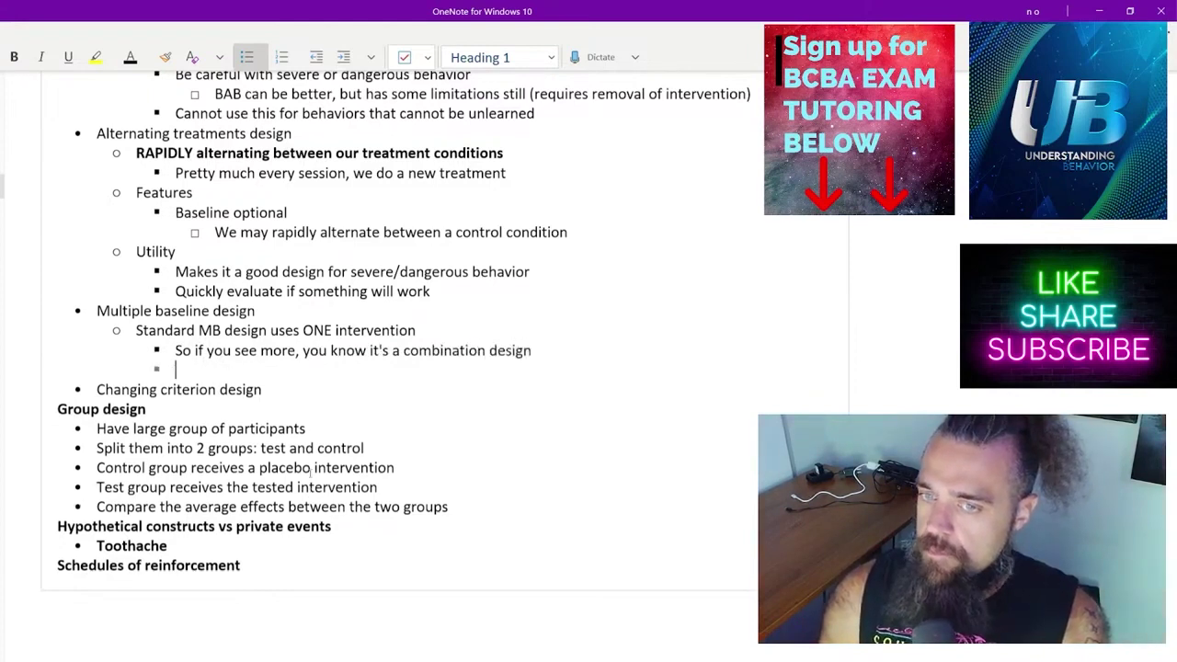
{"action": "key", "text": "shift+Tab"}
{"action": "type", "text": "Visual identification"}
{"action": "key", "text": "Return"}
{"action": "key", "text": "Tab"}
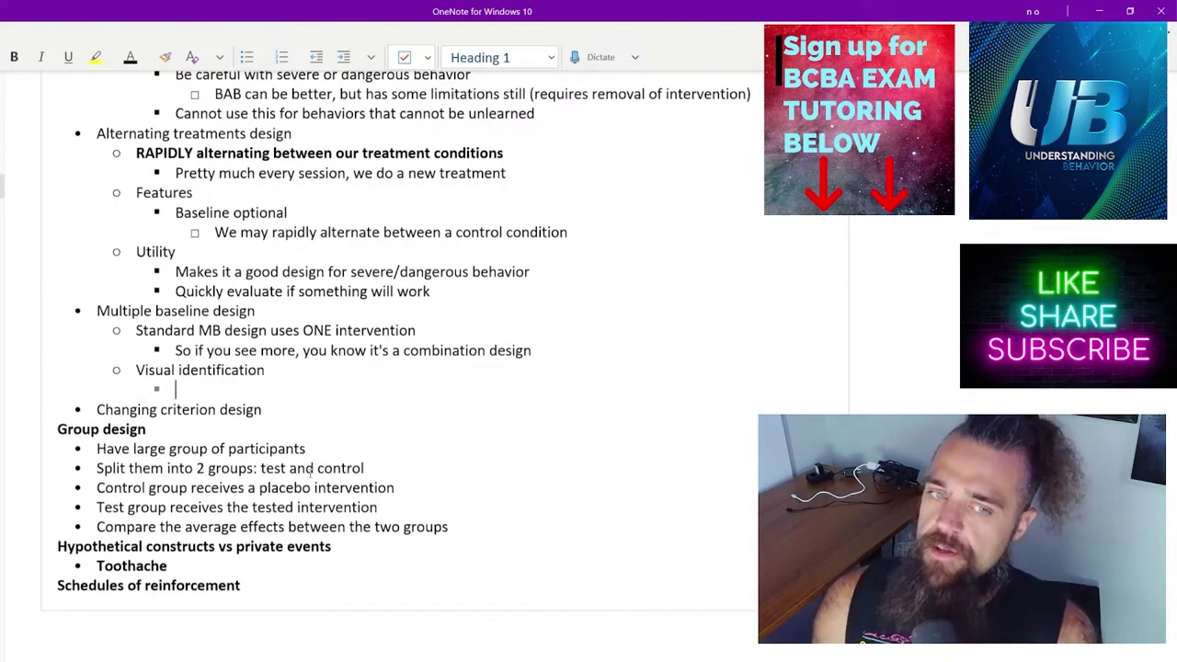
{"action": "type", "text": "Stair case p"}
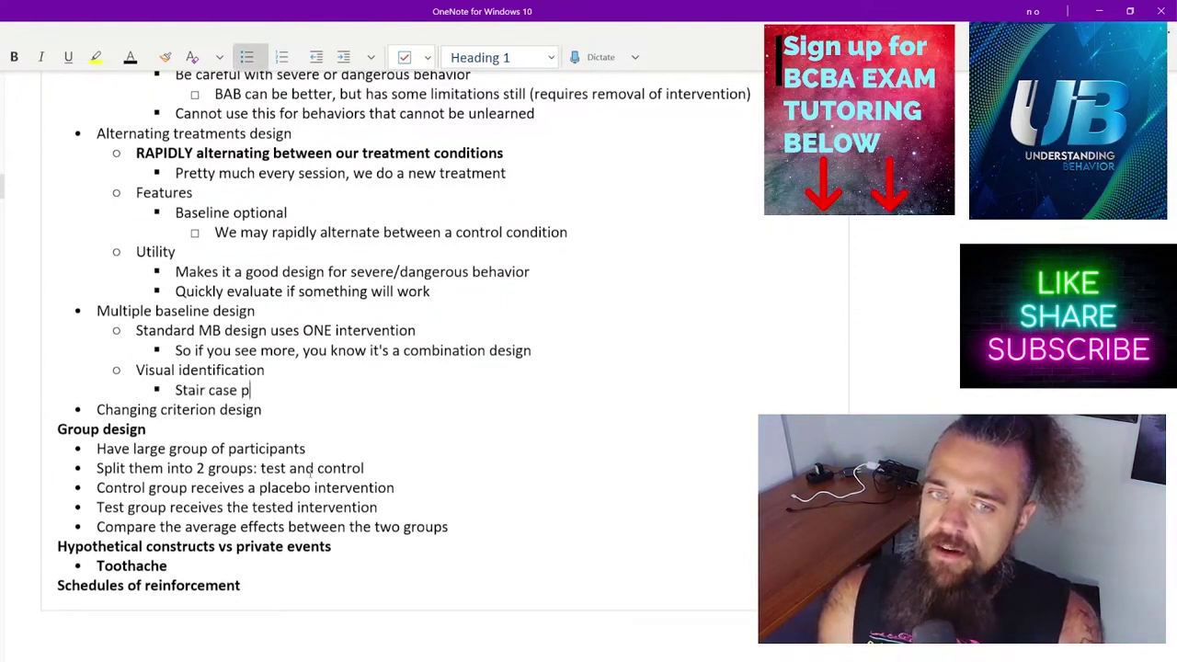
{"action": "type", "text": "attern that is c"}
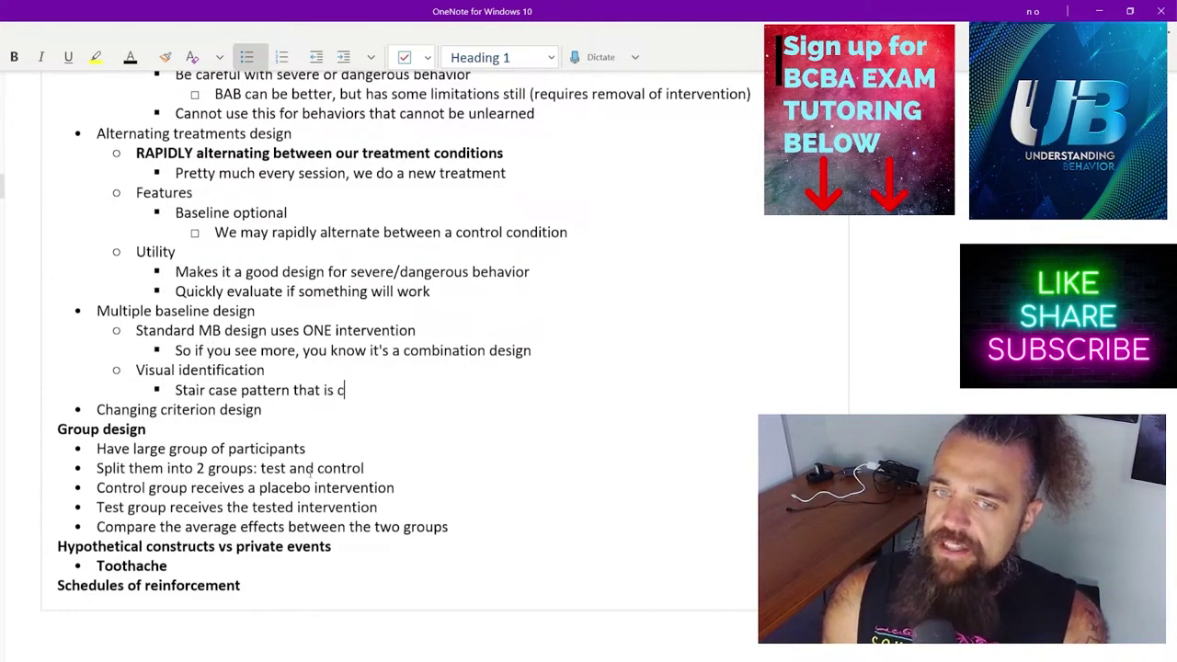
{"action": "type", "text": "reating differ"}
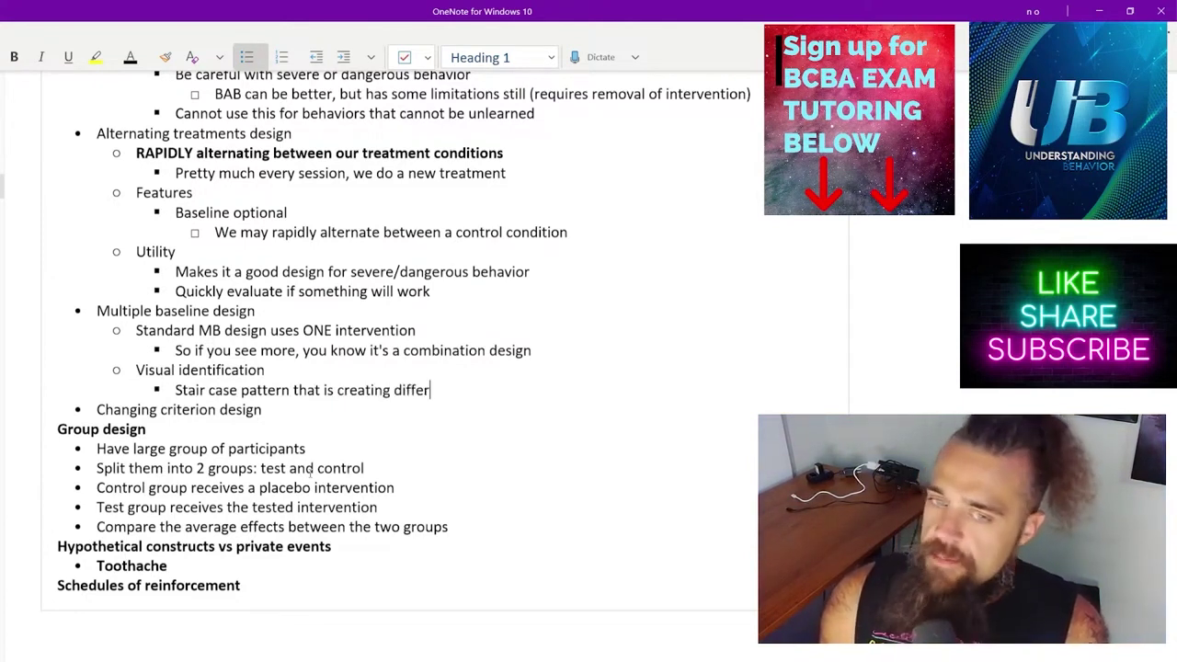
{"action": "type", "text": "ent durations"}
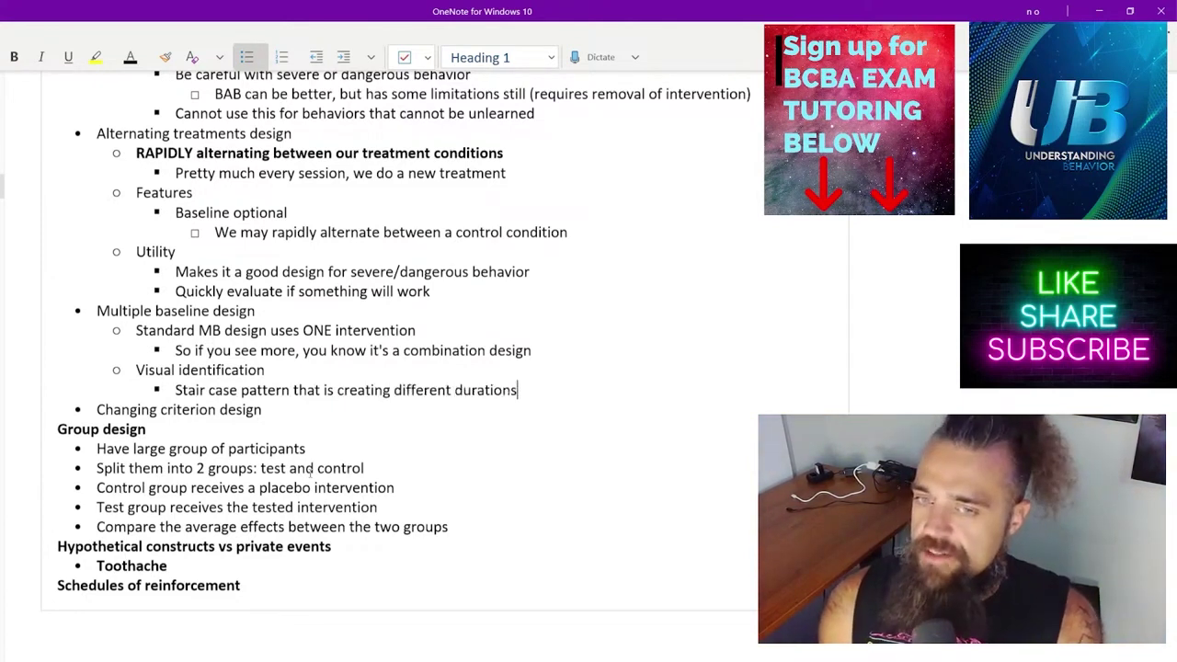
{"action": "type", "text": " of baseline across ou"}
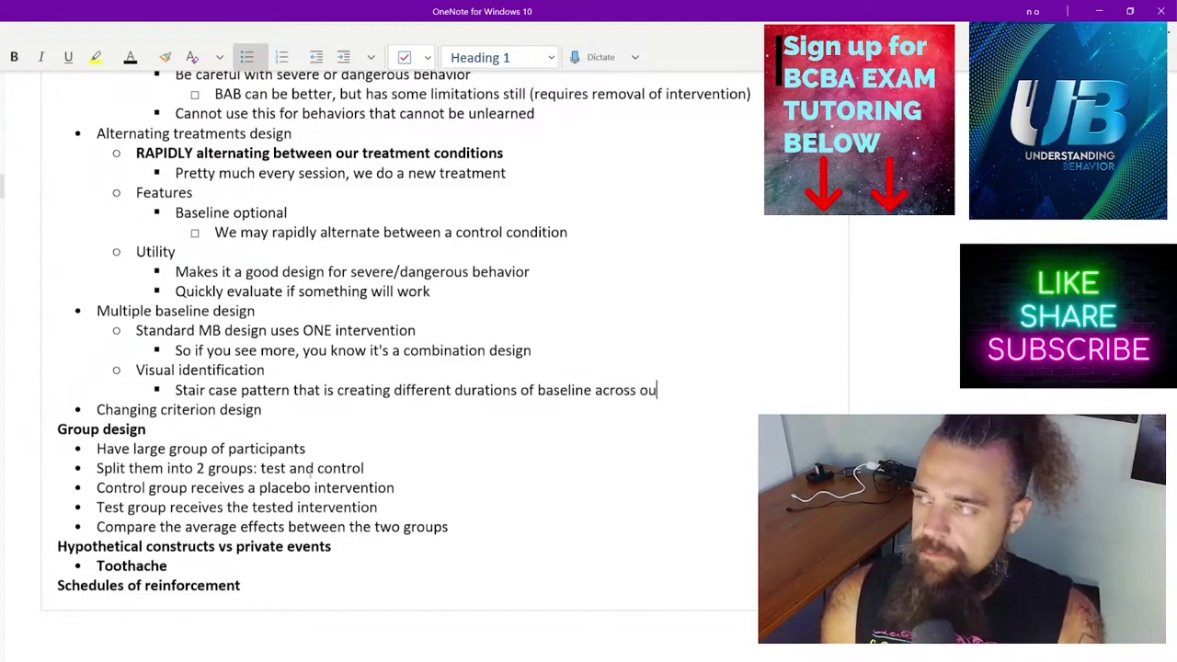
{"action": "type", "text": "r dependent variable"}
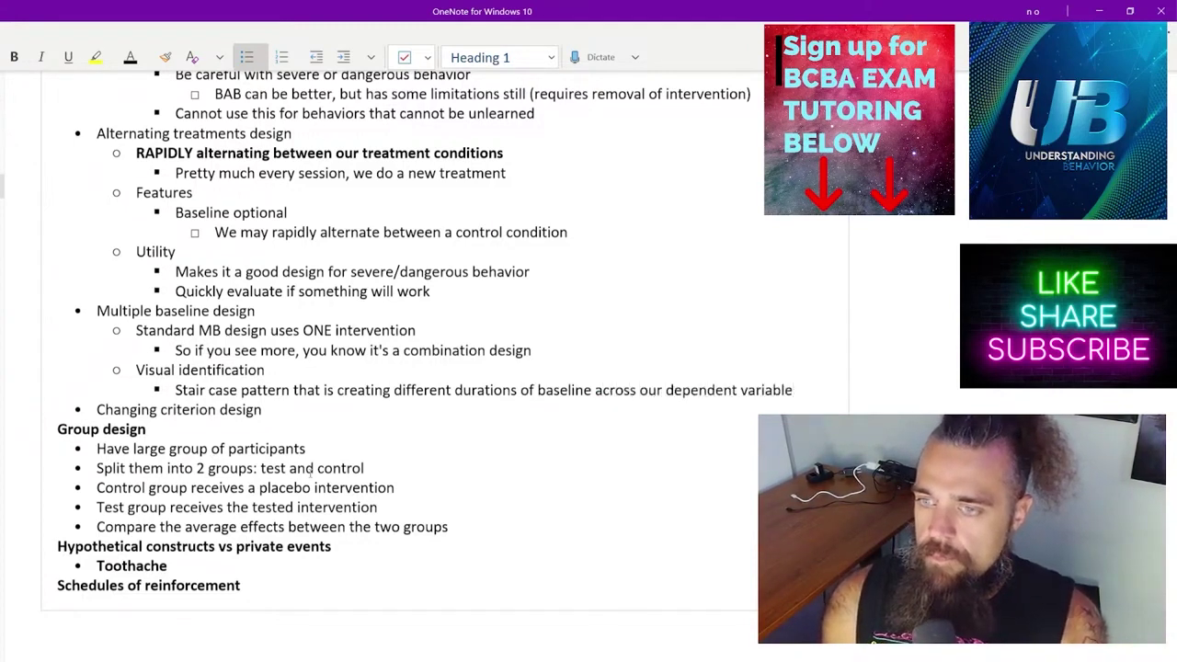
{"action": "type", "text": "s"}
Add the point 'Participants, settings, and behaviors = dependent variables'.
{"action": "key", "text": "Return"}
{"action": "key", "text": "shift+Tab"}
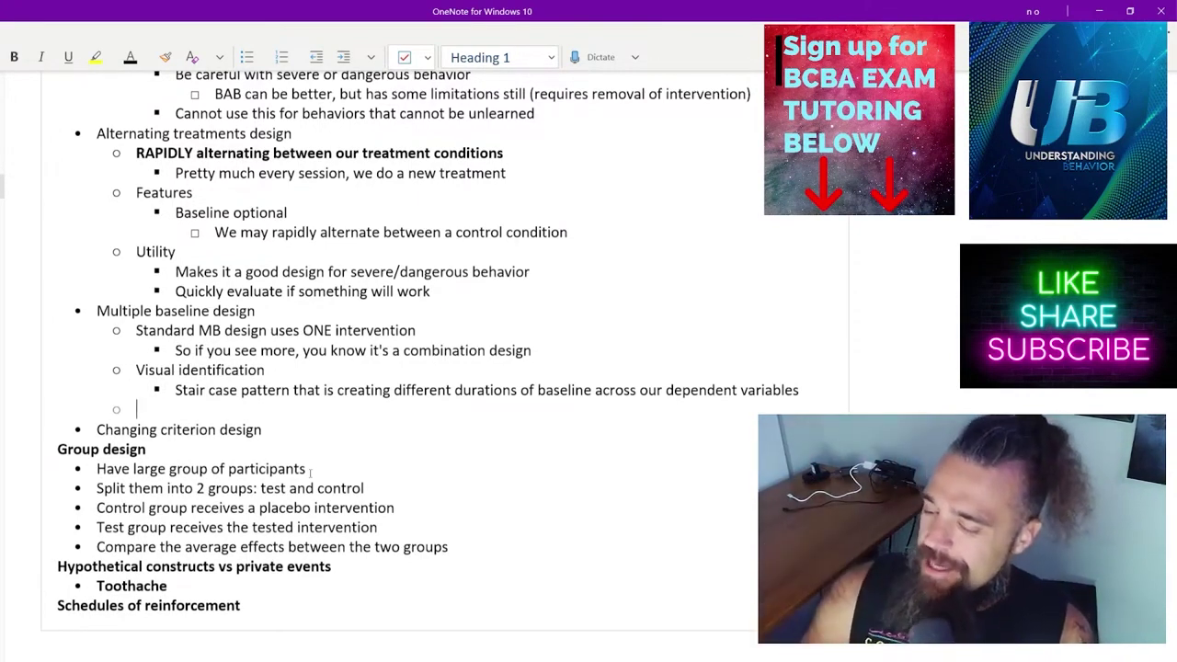
{"action": "type", "text": "Part"}
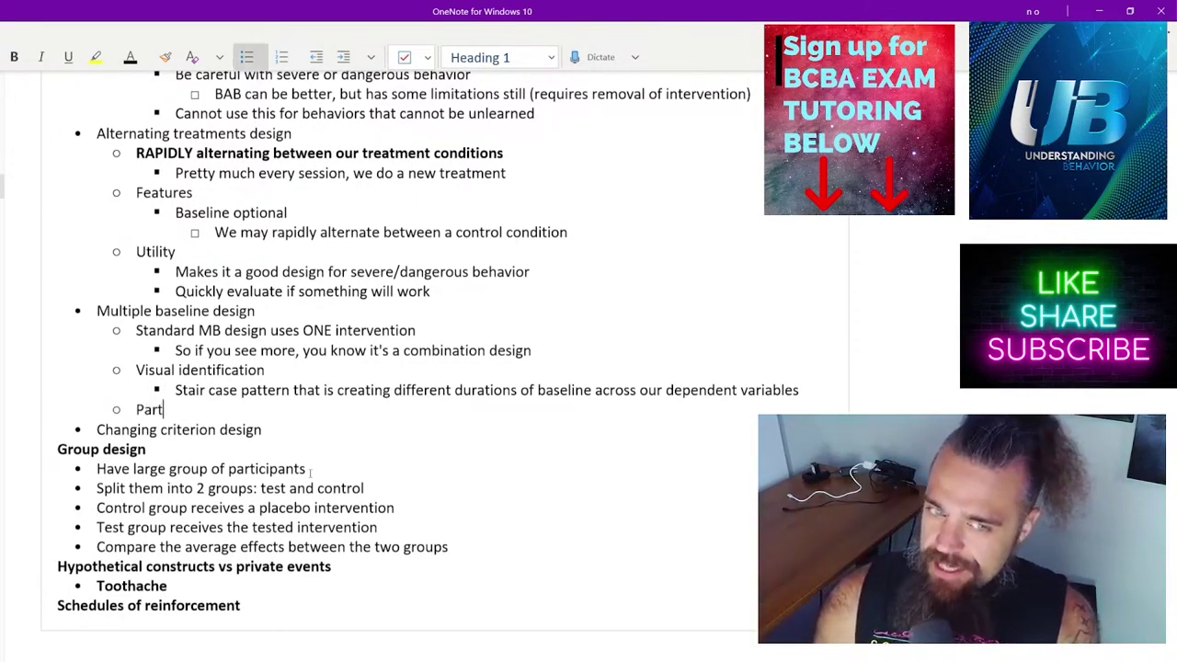
{"action": "type", "text": "ic"}
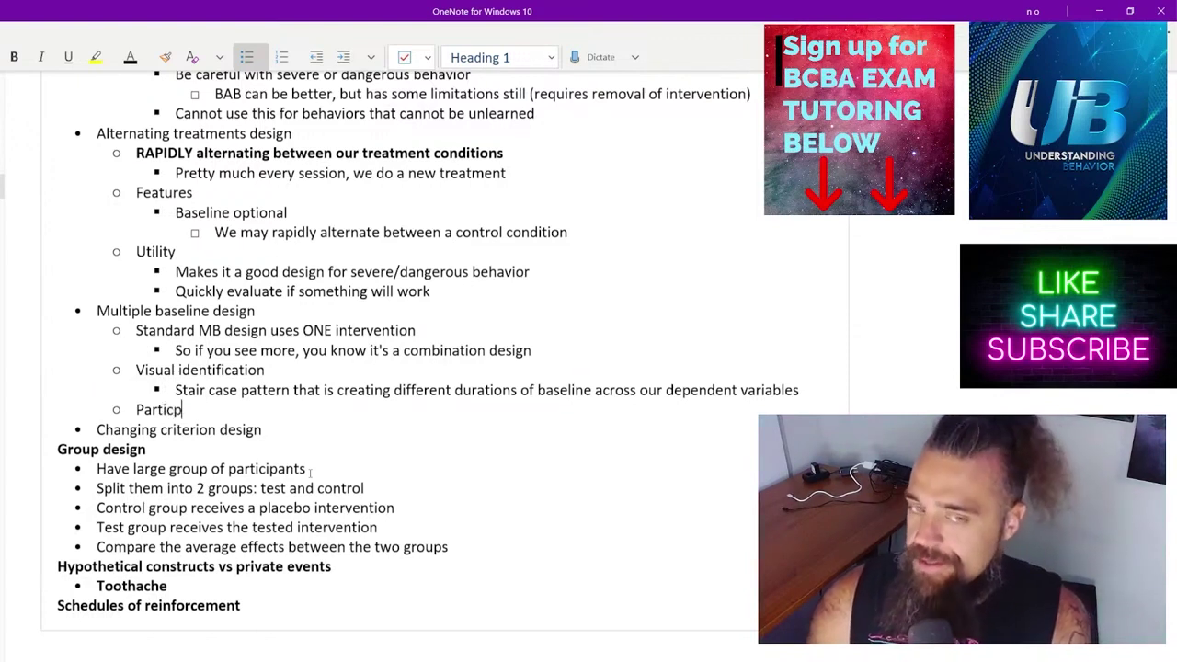
{"action": "type", "text": "ipant"}
{"action": "key", "text": "BackSpace"}
{"action": "key", "text": "BackSpace"}
{"action": "key", "text": "BackSpace"}
{"action": "key", "text": "BackSpace"}
{"action": "key", "text": "BackSpace"}
{"action": "type", "text": "ipants, settings, and behaviors = depen"}
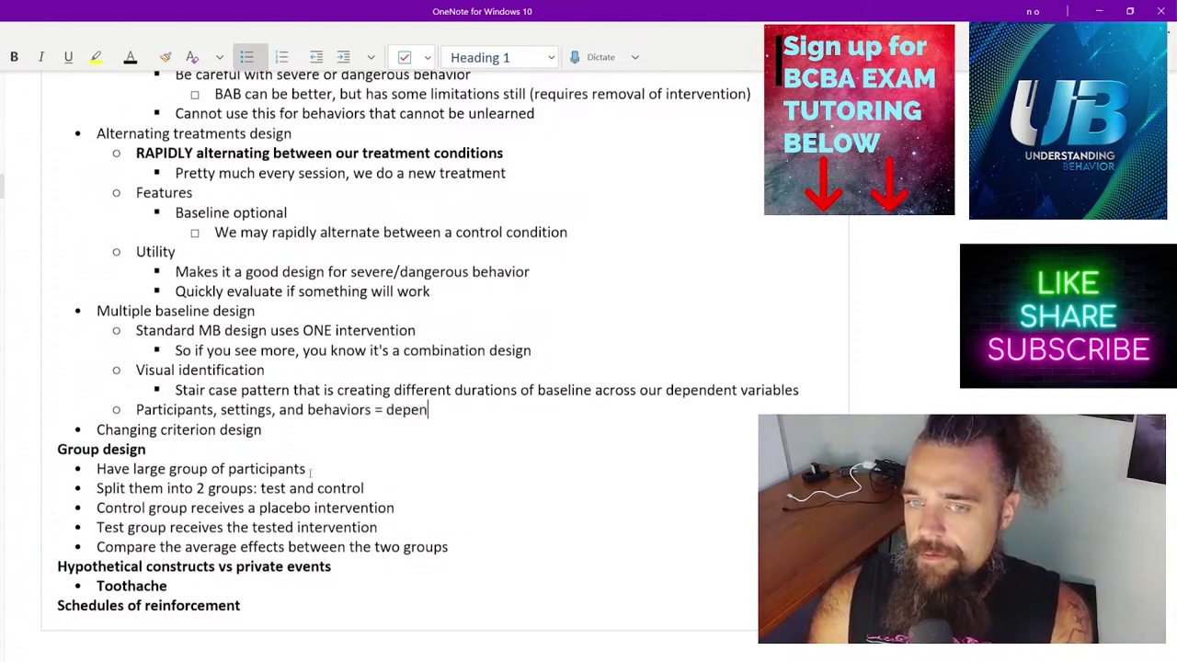
{"action": "type", "text": "dent variables"}
Nest the warning 'Don't confuse this with phases (switching the intervention in play)'.
{"action": "key", "text": "Return"}
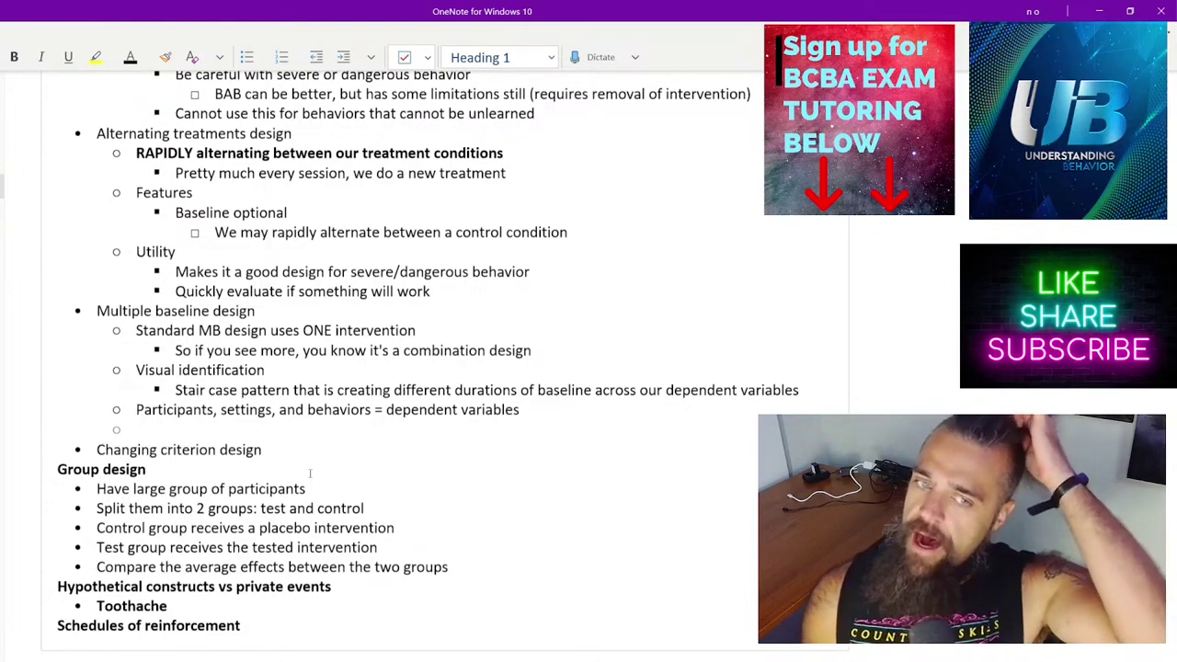
{"action": "key", "text": "Tab"}
{"action": "type", "text": "D"}
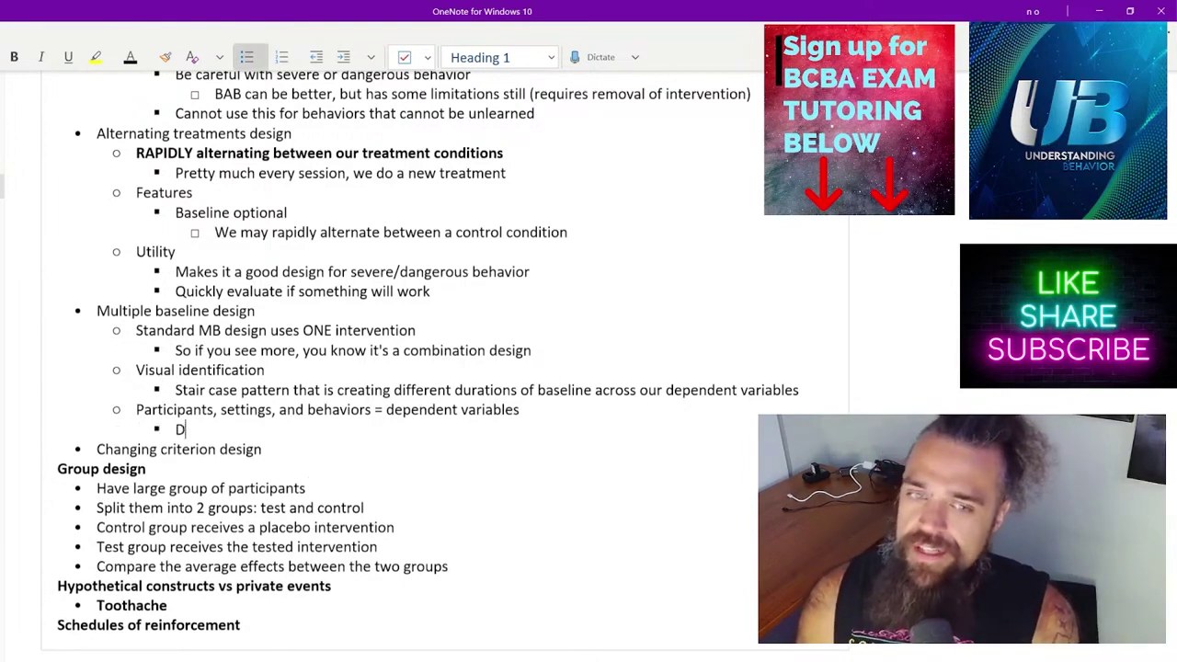
{"action": "type", "text": "on't"}
{"action": "key", "text": "BackSpace"}
{"action": "type", "text": "'t co"}
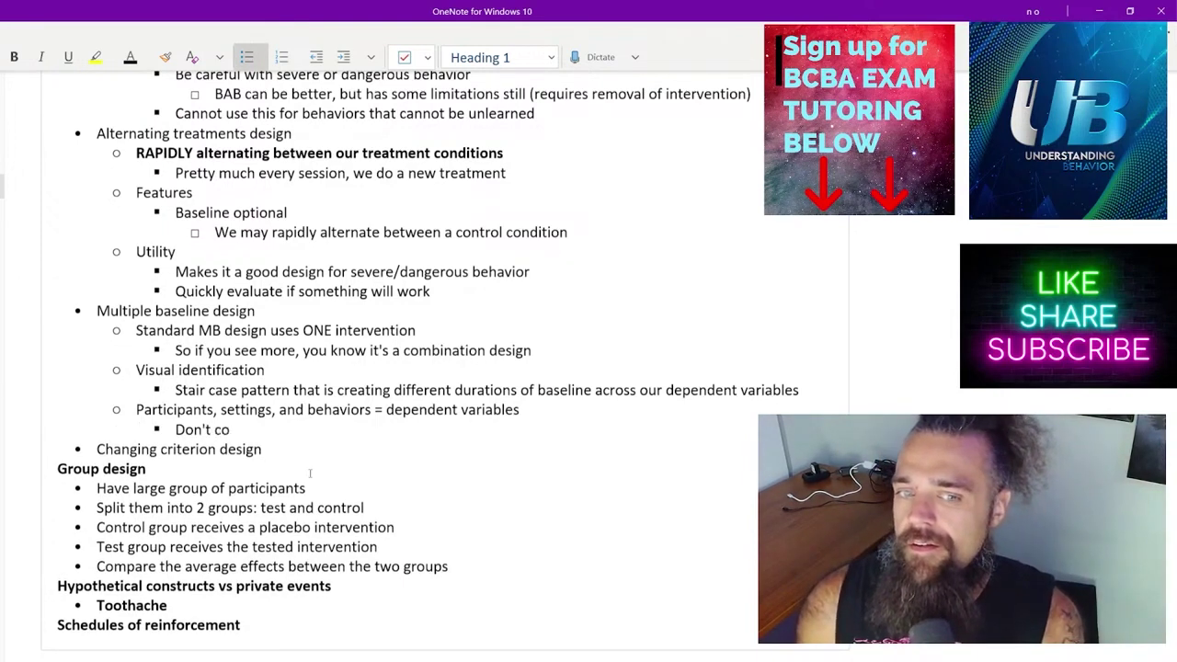
{"action": "type", "text": "nfuse this with phases (switching"}
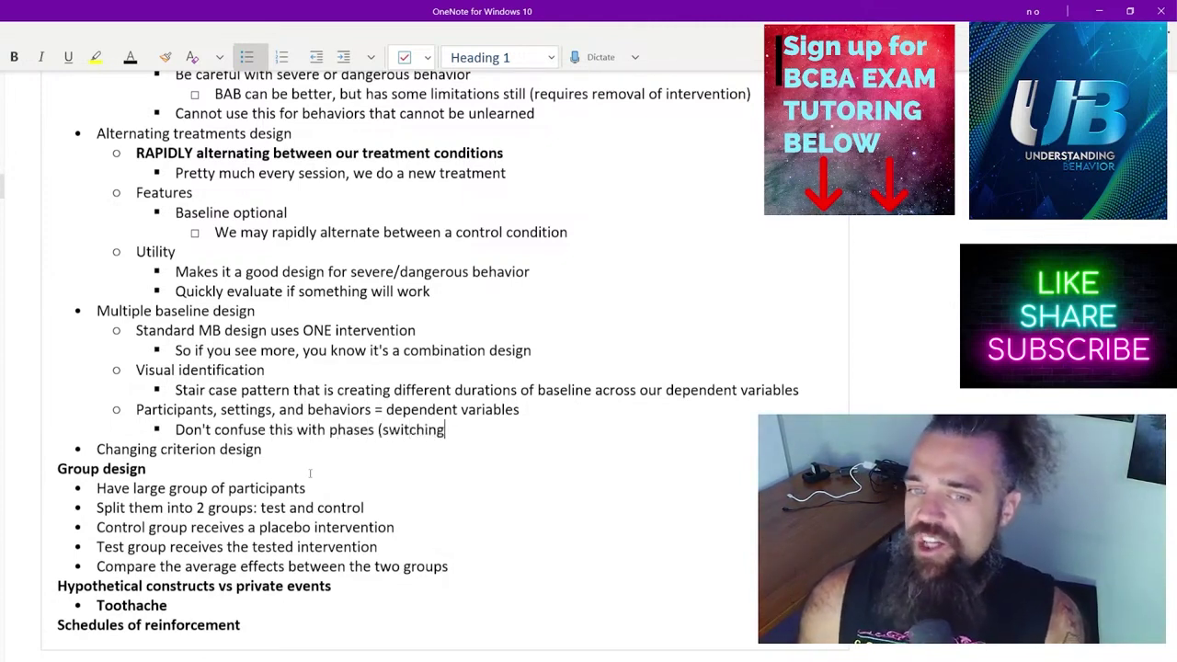
{"action": "type", "text": " the intervention in play)"}
{"action": "key", "text": "Return"}
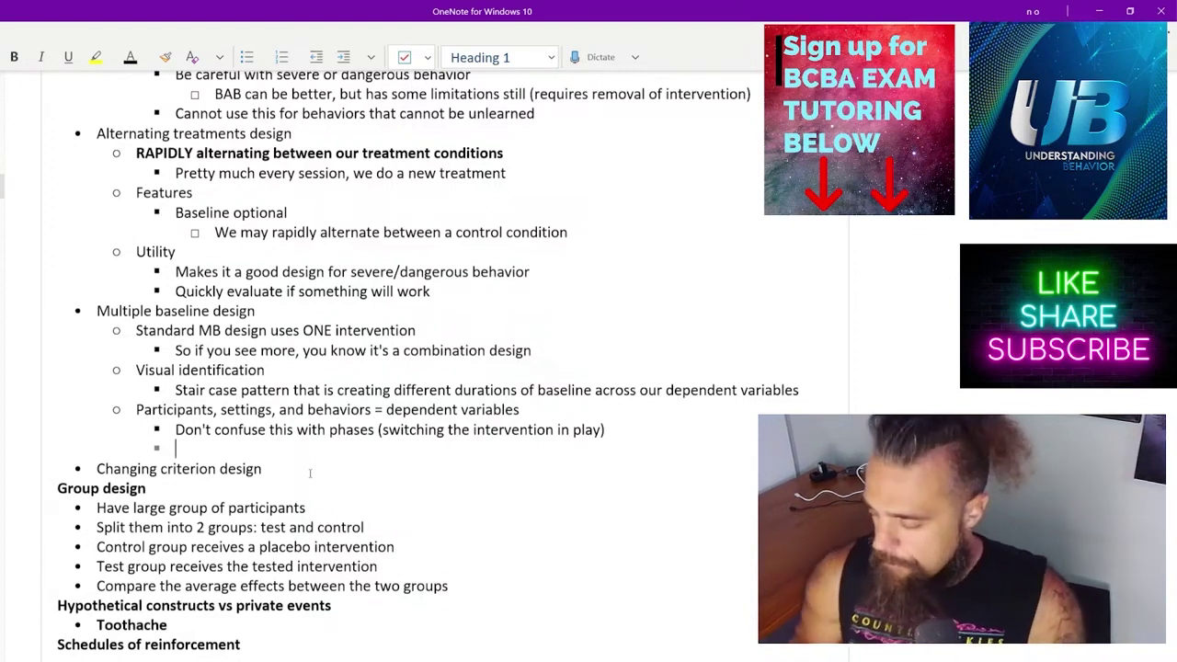
Add the point 'Shows experimental control by manipulating AB relationships across our DVs'.
{"action": "key", "text": "BackSpace"}
{"action": "key", "text": "ctrl+period"}
{"action": "type", "text": "Shows explor"}
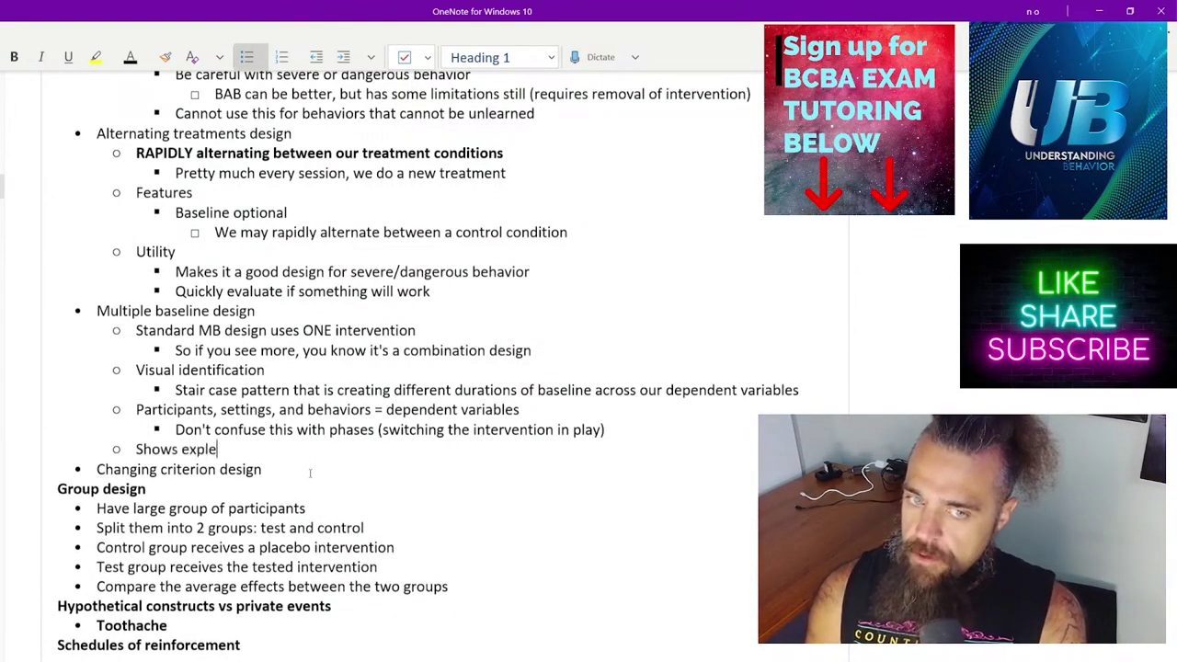
{"action": "key", "text": "BackSpace"}
{"action": "key", "text": "BackSpace"}
{"action": "key", "text": "BackSpace"}
{"action": "type", "text": "erimental control"}
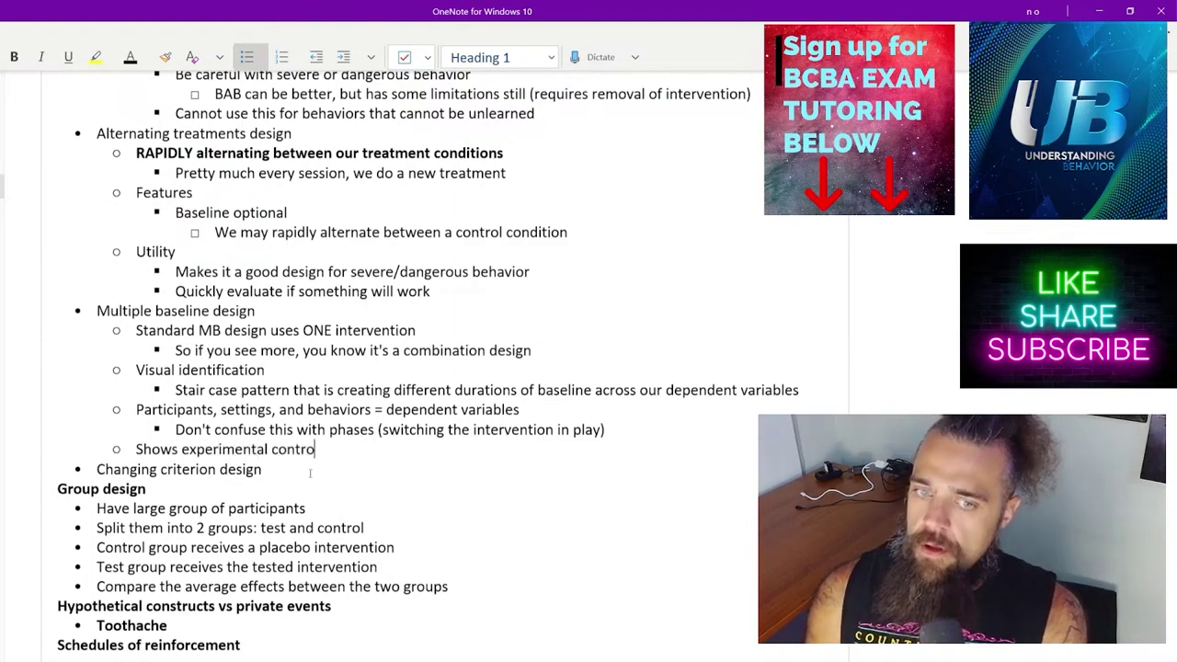
{"action": "type", "text": " by manipul"}
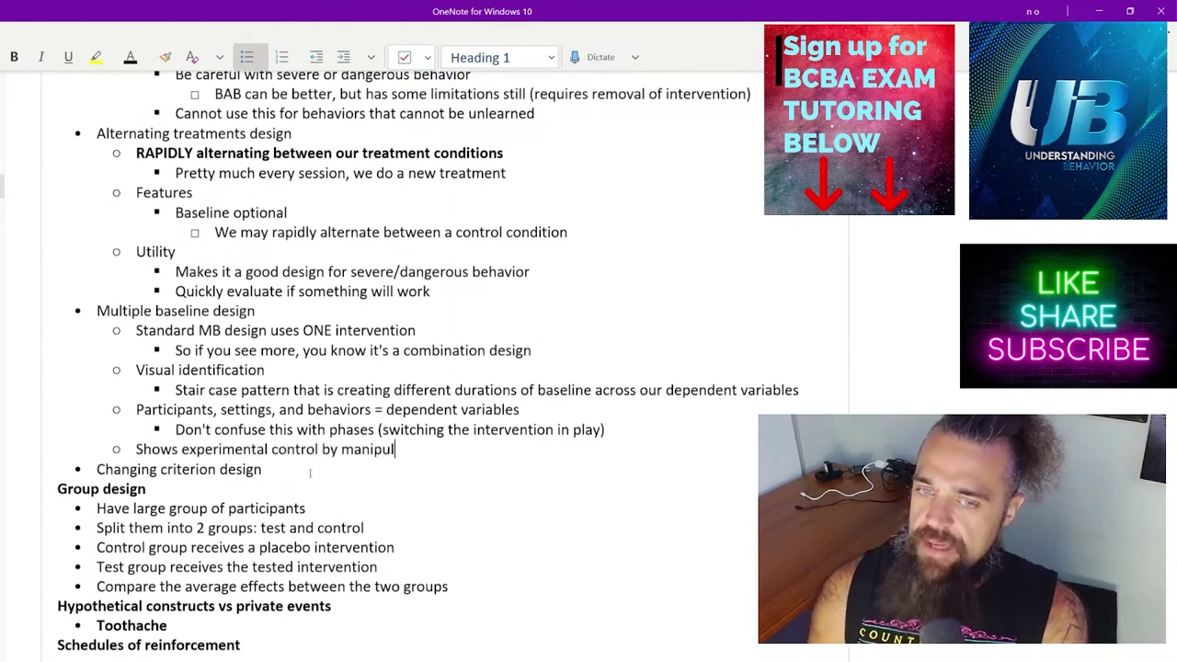
{"action": "type", "text": "ating AB relationshipos"}
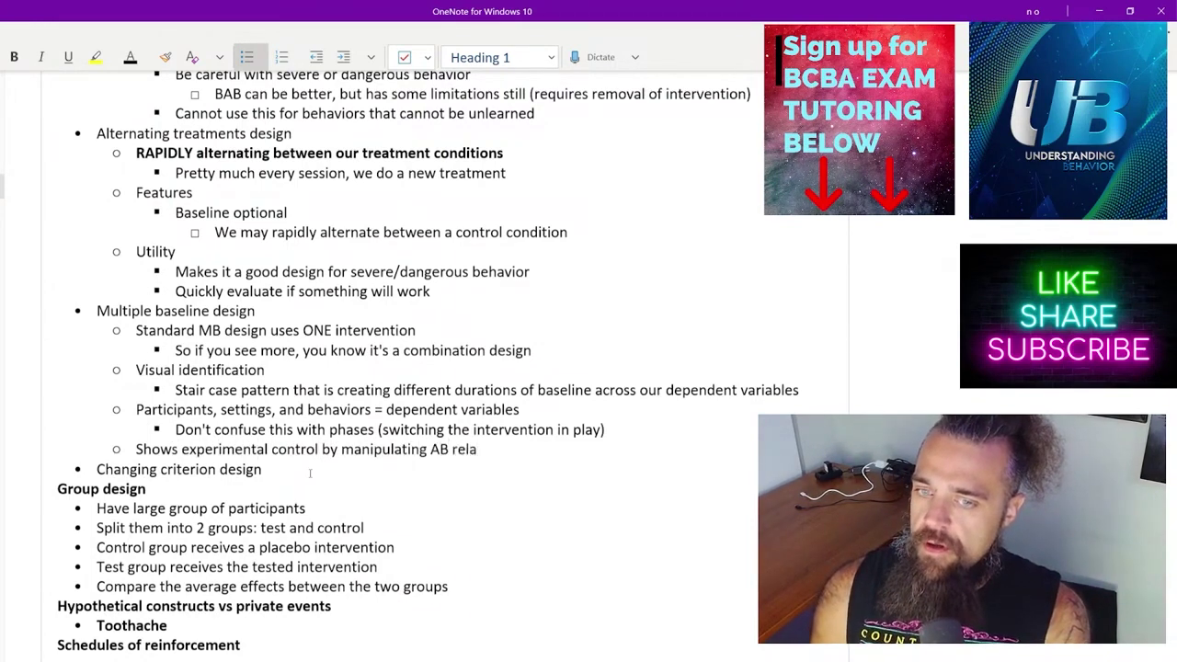
{"action": "key", "text": "BackSpace"}
{"action": "key", "text": "BackSpace"}
{"action": "key", "text": "BackSpace"}
{"action": "type", "text": "s across our DVs"}
Nest the sub-point 'More DVs replicated = more experimental control' beneath it.
{"action": "key", "text": "Return"}
{"action": "key", "text": "Tab"}
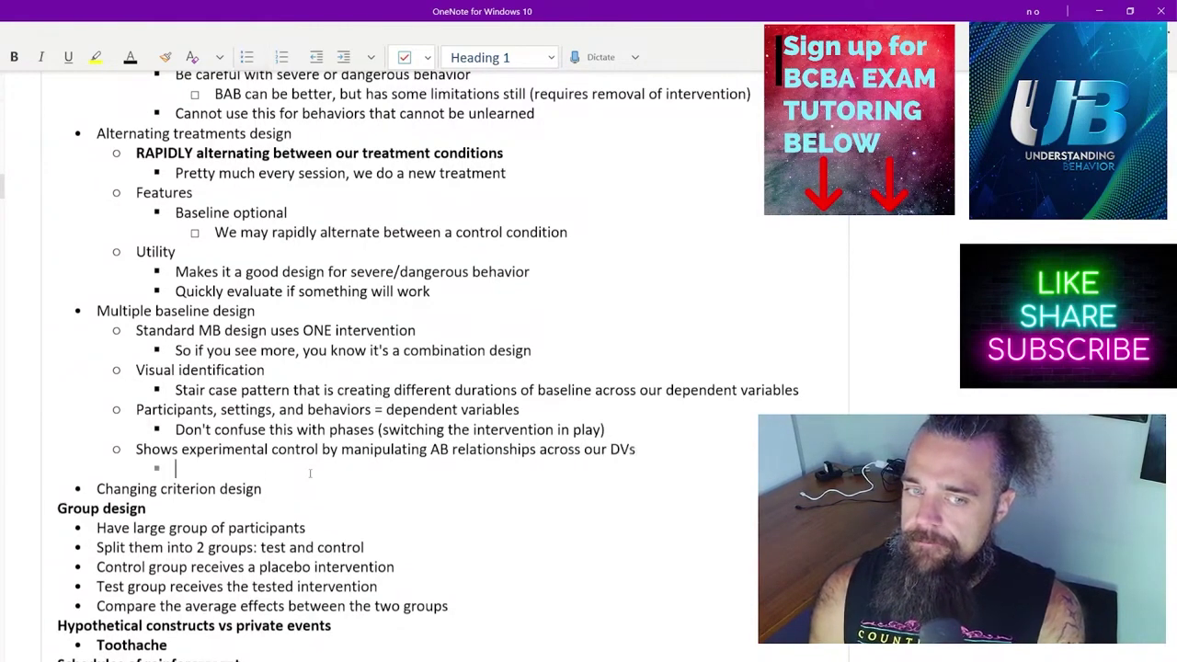
{"action": "type", "text": "More DVs"}
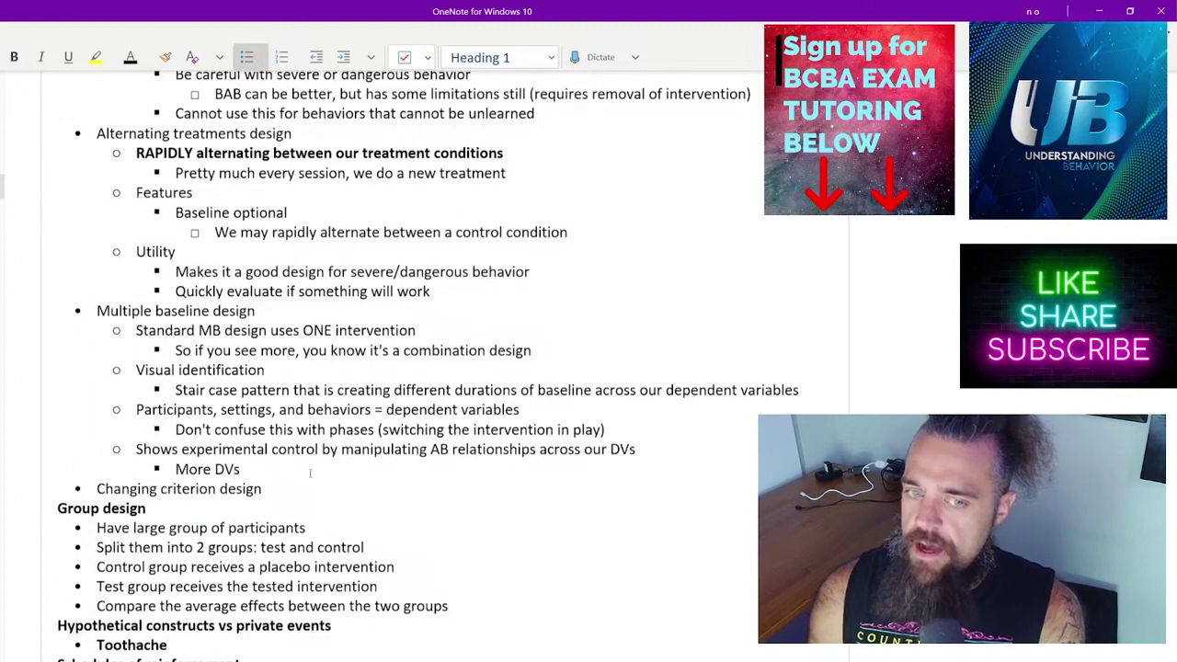
{"action": "type", "text": " = more"}
{"action": "key", "text": "BackSpace"}
{"action": "key", "text": "BackSpace"}
{"action": "key", "text": "BackSpace"}
{"action": "key", "text": "BackSpace"}
{"action": "type", "text": "replicated ="}
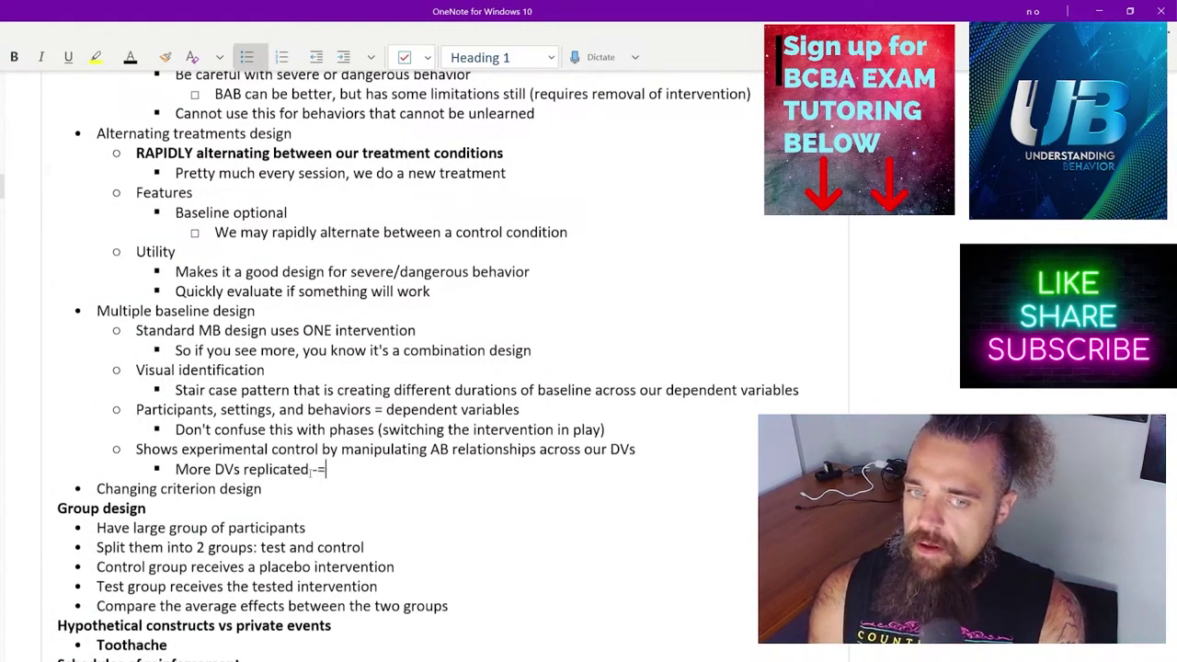
{"action": "key", "text": "BackSpace"}
{"action": "type", "text": "= more experi"}
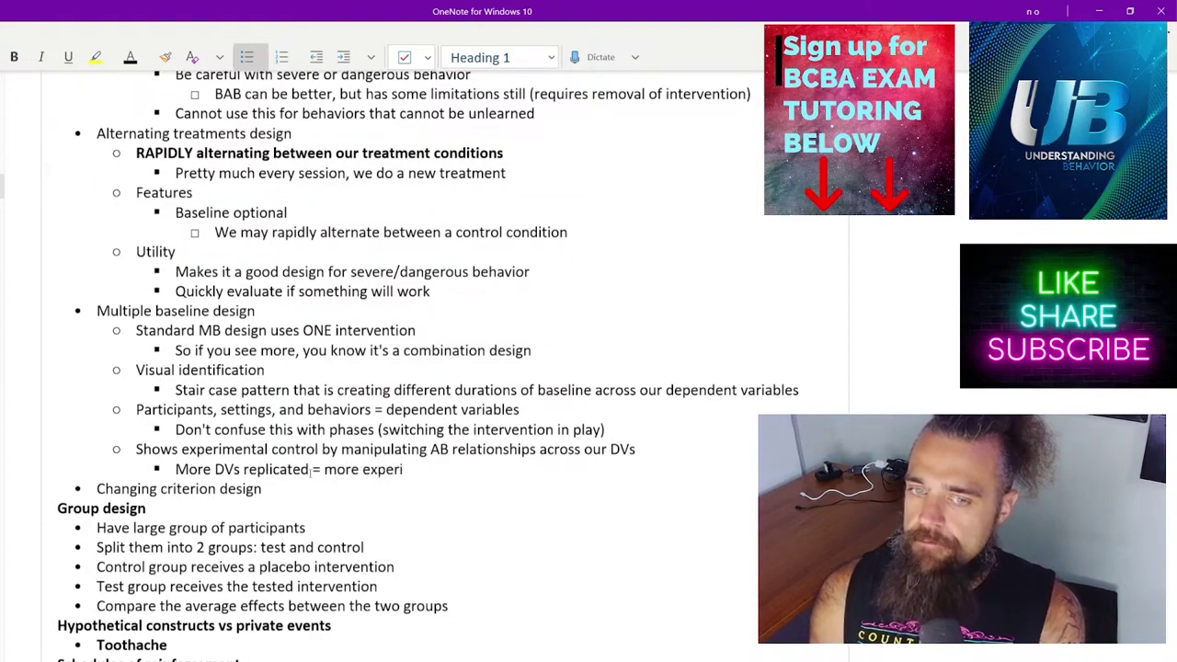
{"action": "type", "text": "mental control"}
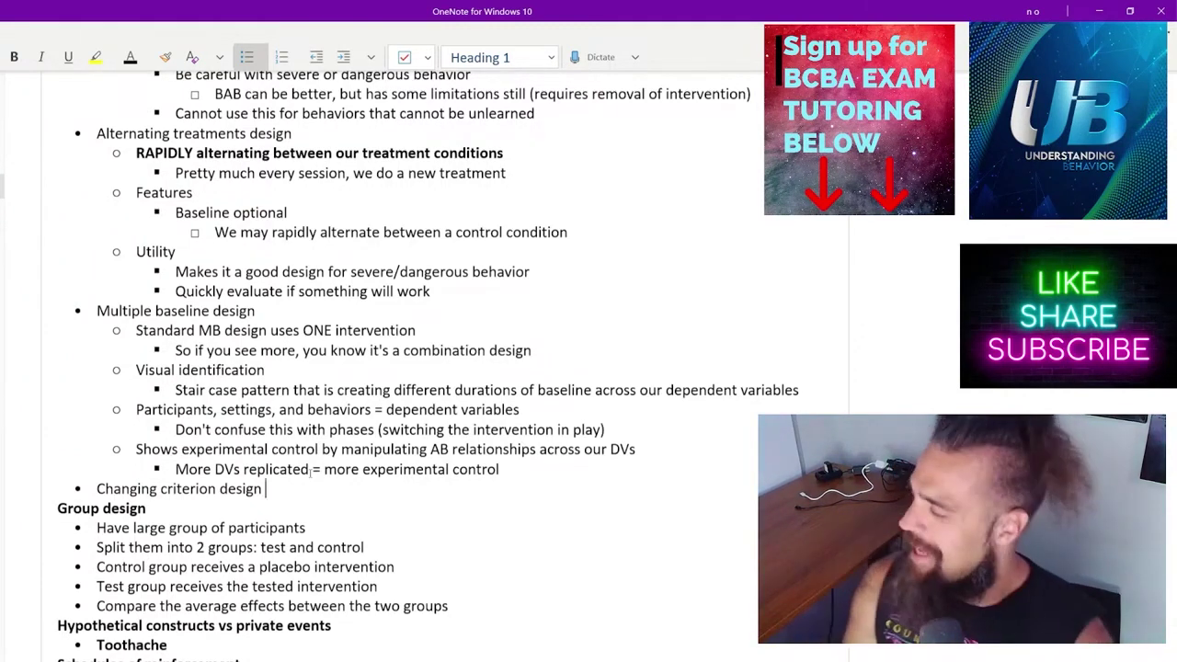
Add 'Gradually change behavior (increasing or decreasing)' as a sub-point of Changing criterion design.
{"action": "key", "text": "Return"}
{"action": "key", "text": "Tab"}
{"action": "scroll", "coordinate": [377, 425], "scroll_direction": "down", "scroll_amount": 2}
{"action": "type", "text": "Graduall"}
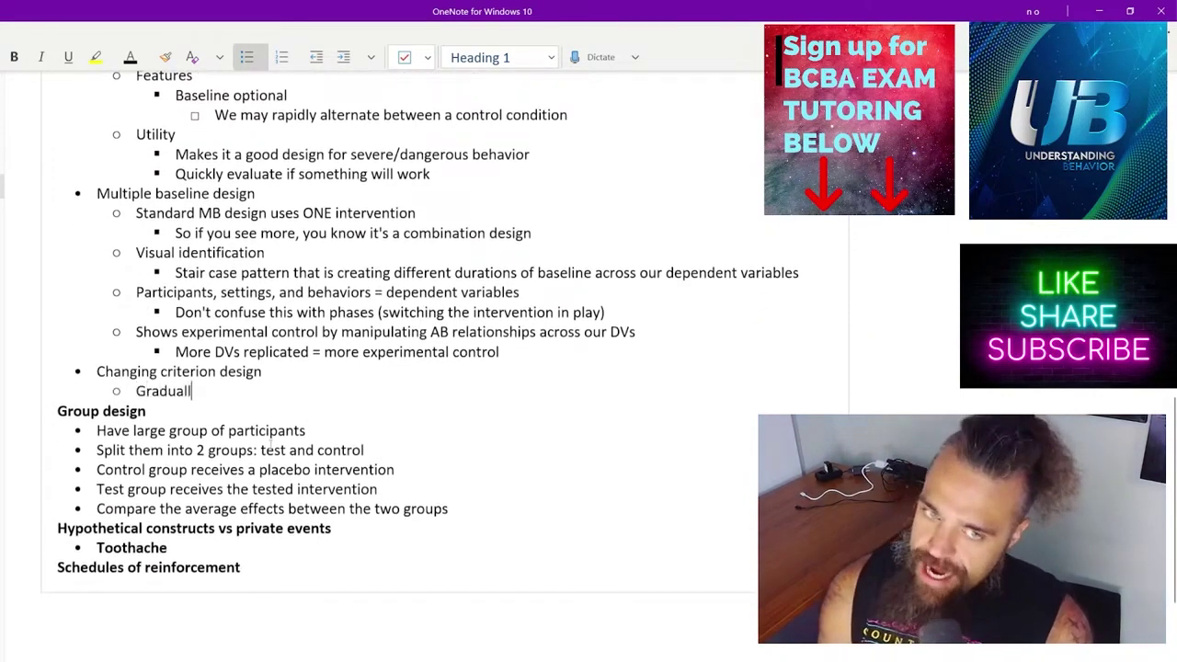
{"action": "type", "text": "y change behavior (increasing or decreasing)"}
{"action": "key", "text": "Return"}
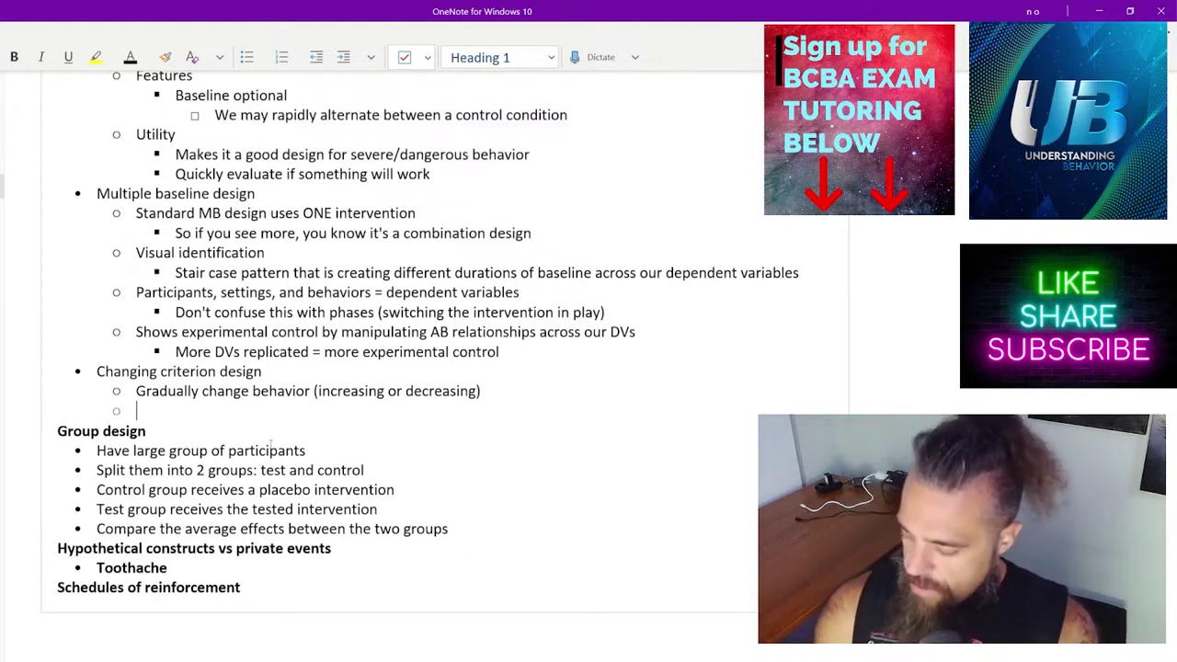
Add 'Visual identifier' with sub-points on horizontal prediction/goal lines and behavior typically hovering around them.
{"action": "type", "text": "Visual identifie"}
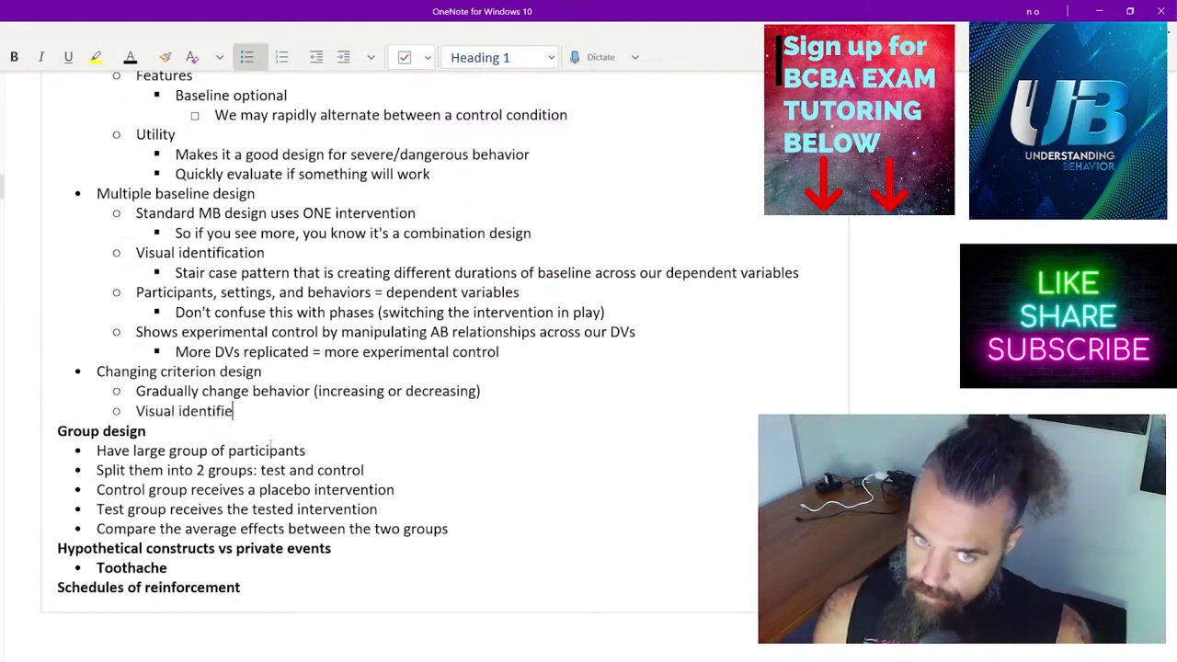
{"action": "type", "text": "r"}
{"action": "key", "text": "Return"}
{"action": "key", "text": "Tab"}
{"action": "type", "text": "Horizont"}
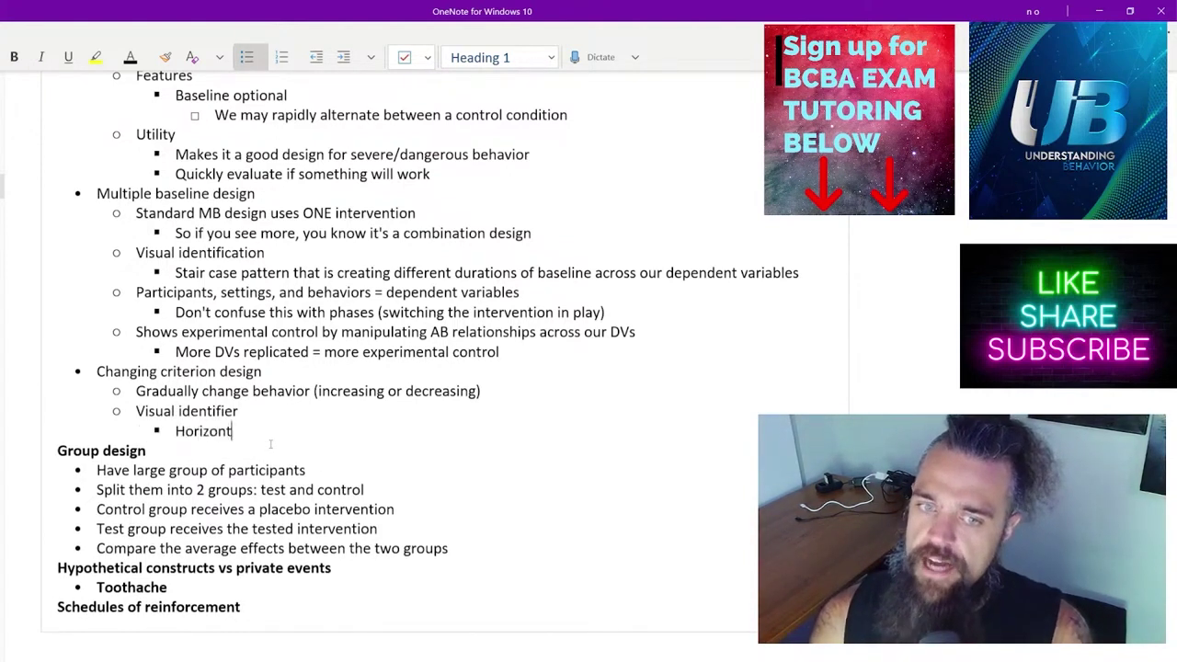
{"action": "type", "text": "al prediction line"}
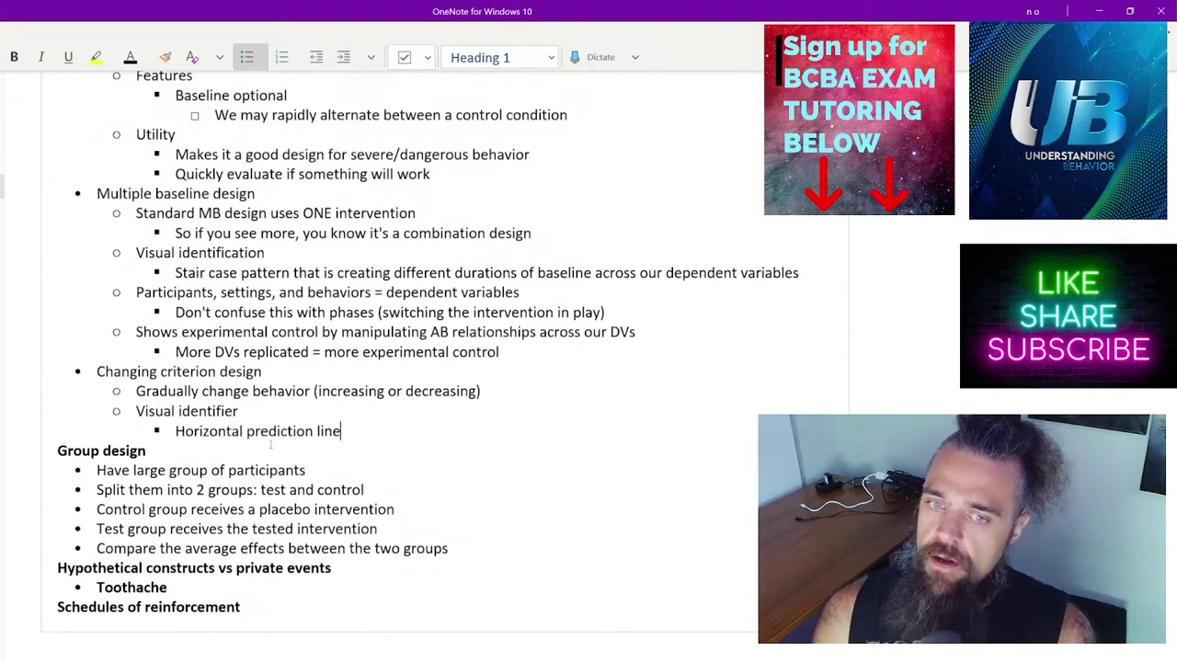
{"action": "type", "text": "s /goal lines"}
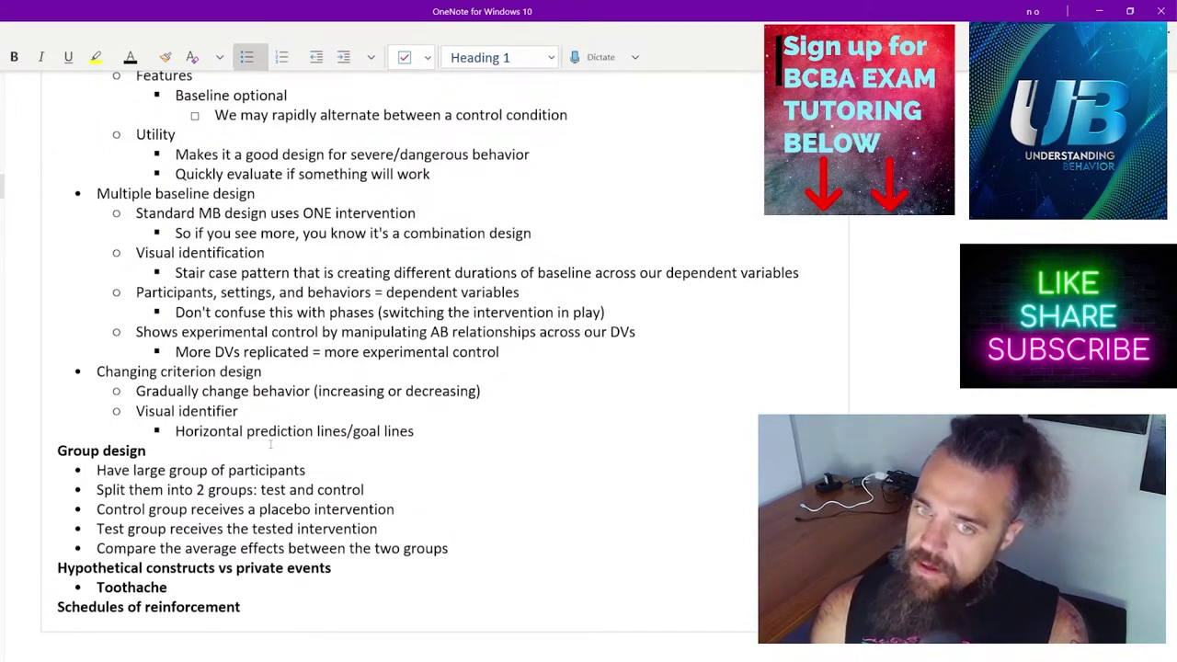
{"action": "key", "text": "Return"}
{"action": "type", "text": "TYP"}
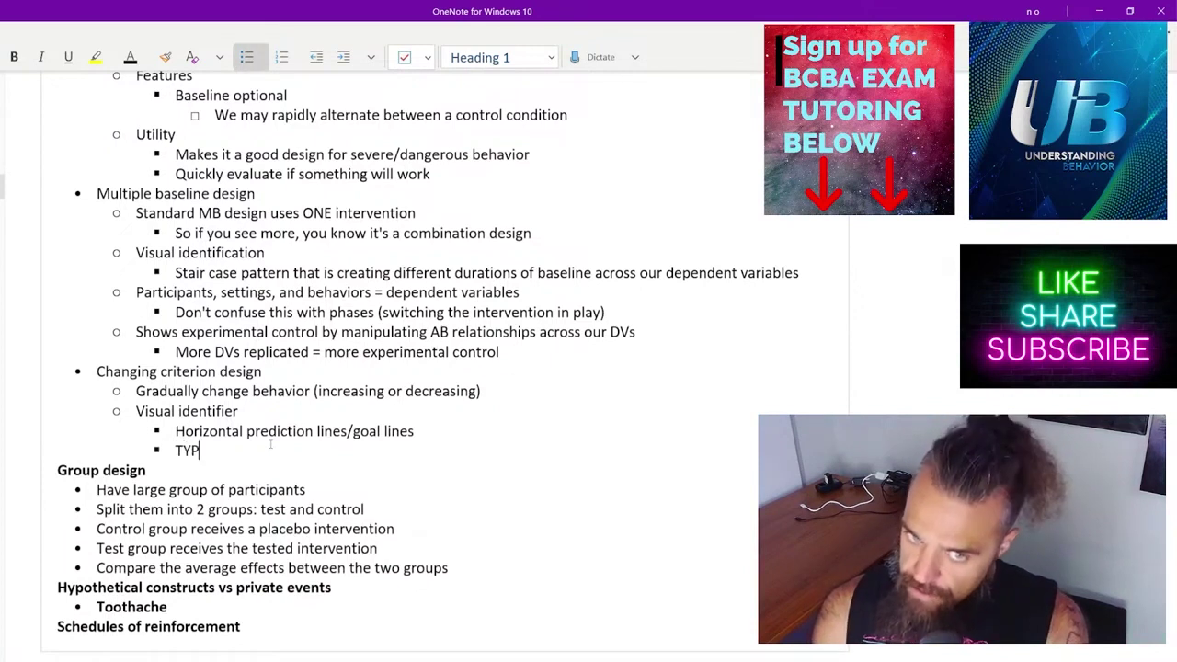
{"action": "type", "text": "ICALLY behavior will "}
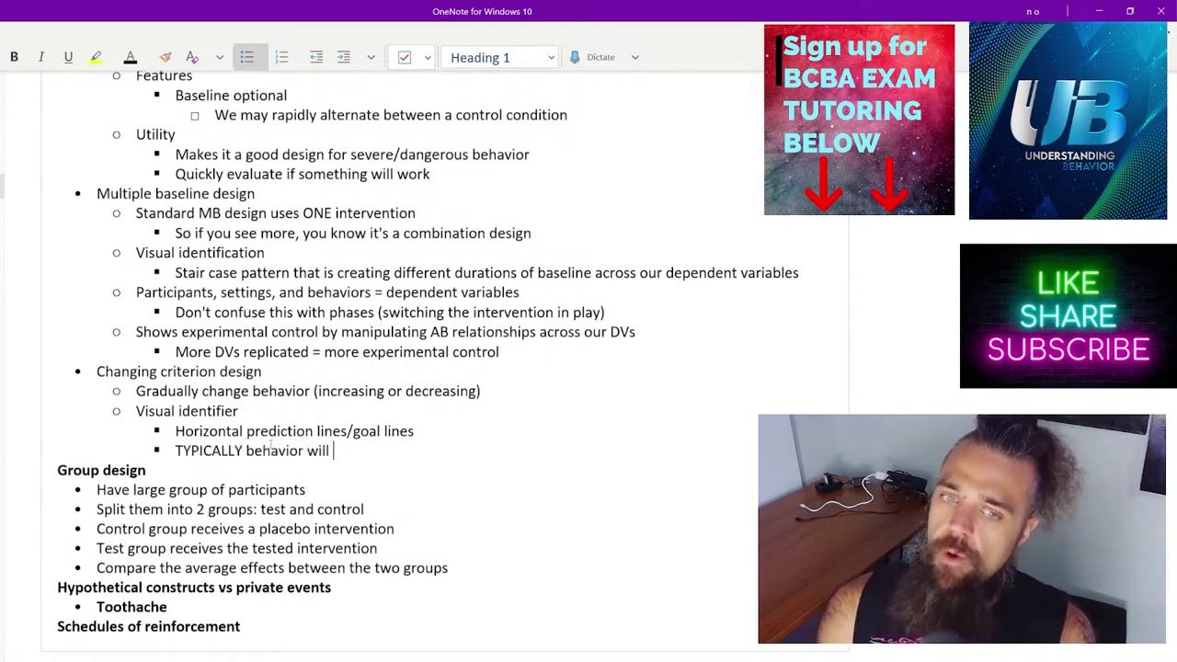
{"action": "type", "text": "hover around these goal lines"}
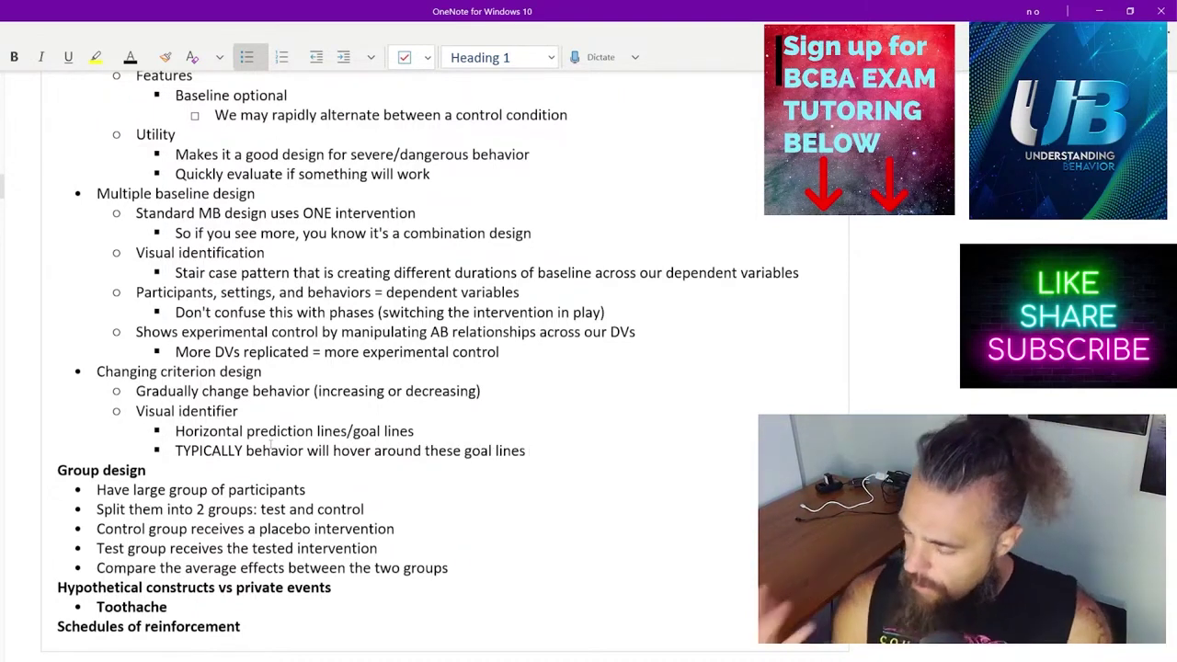
{"action": "key", "text": "Return"}
{"action": "key", "text": "shift+Tab"}
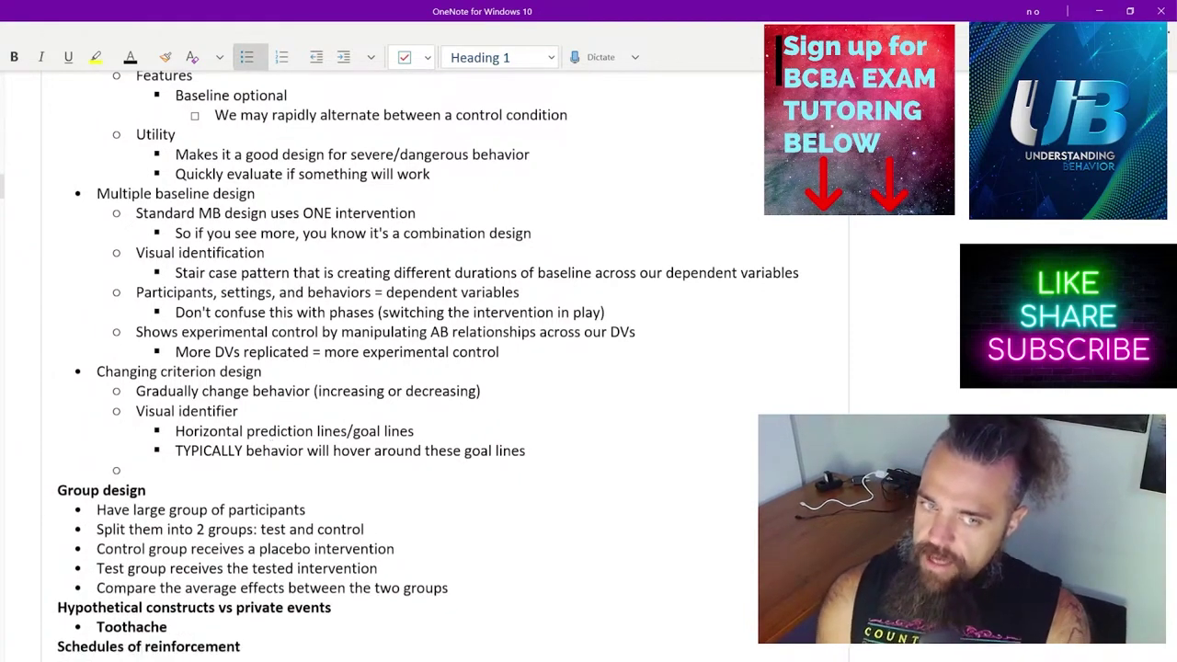
Type the 'Experimental control' point with an indented empty bullet beneath it.
{"action": "type", "text": "Experimental contro"}
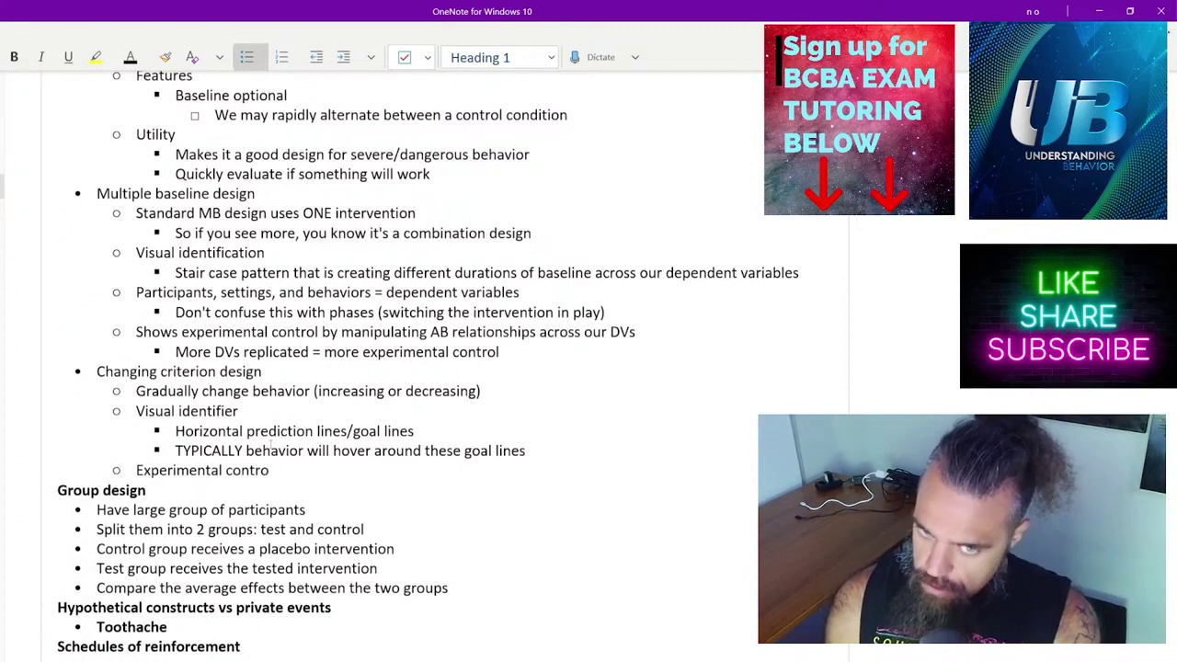
{"action": "type", "text": "l"}
{"action": "key", "text": "Return"}
{"action": "key", "text": "Tab"}
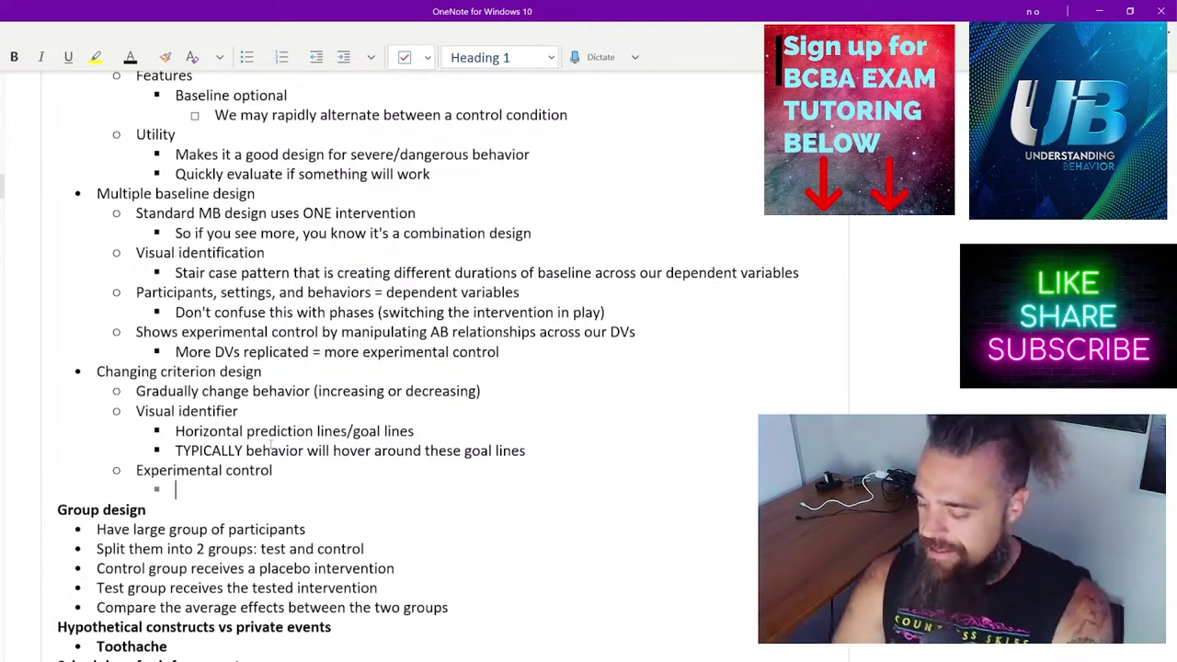
Note the goal-line conformity question, with 'Good match = good' and 'All over the place = bad experimental control'.
{"action": "type", "text": "H"}
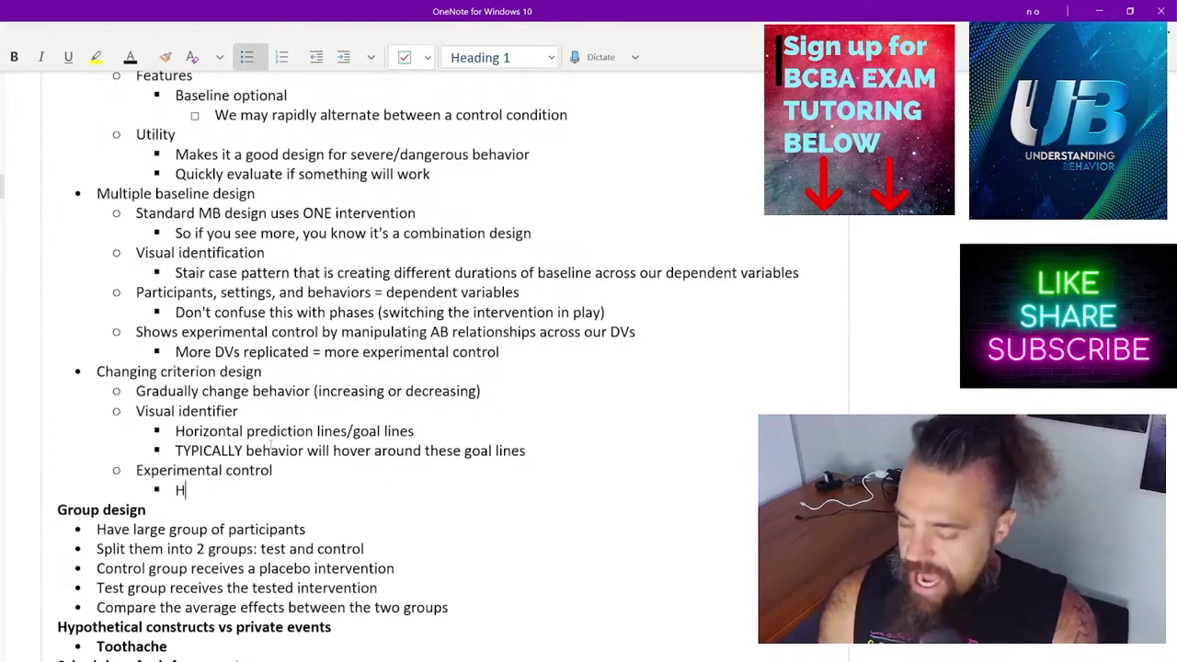
{"action": "type", "text": "ow well does the behavi"}
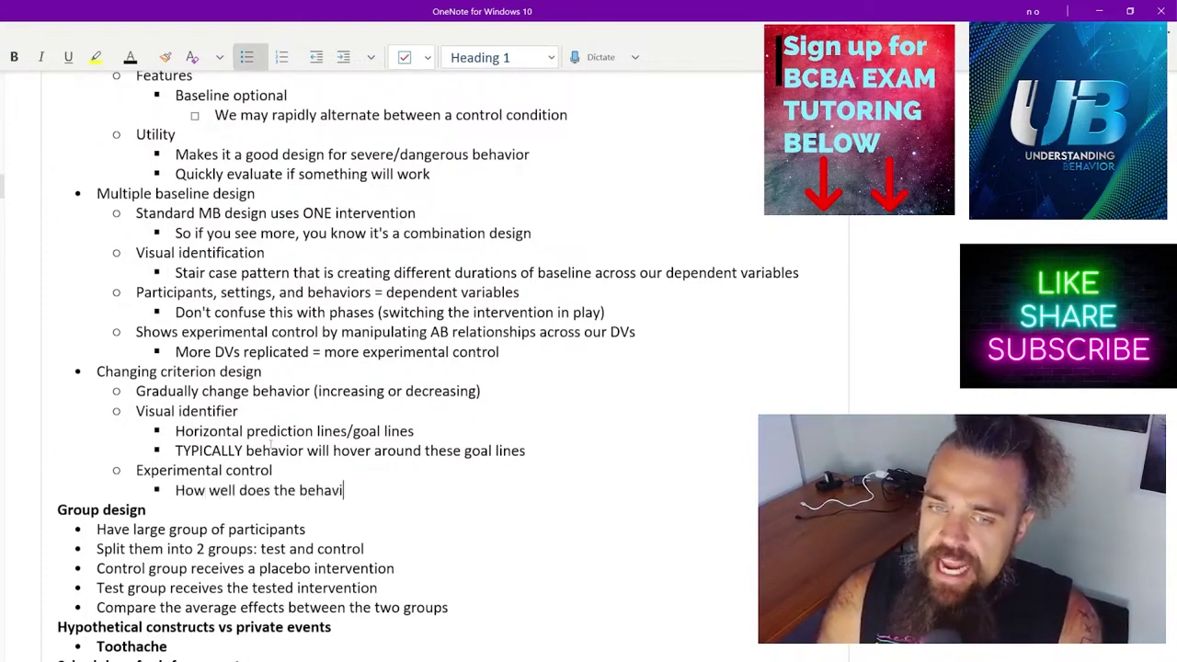
{"action": "type", "text": "or conform to the level "}
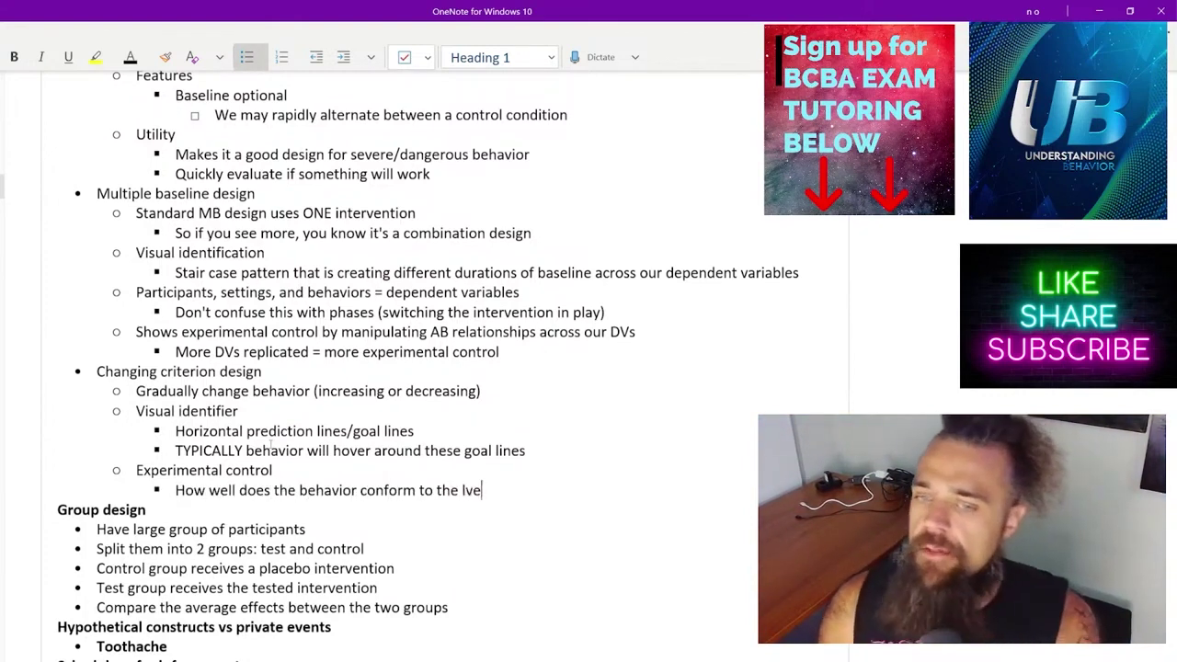
{"action": "type", "text": "of the goal line"}
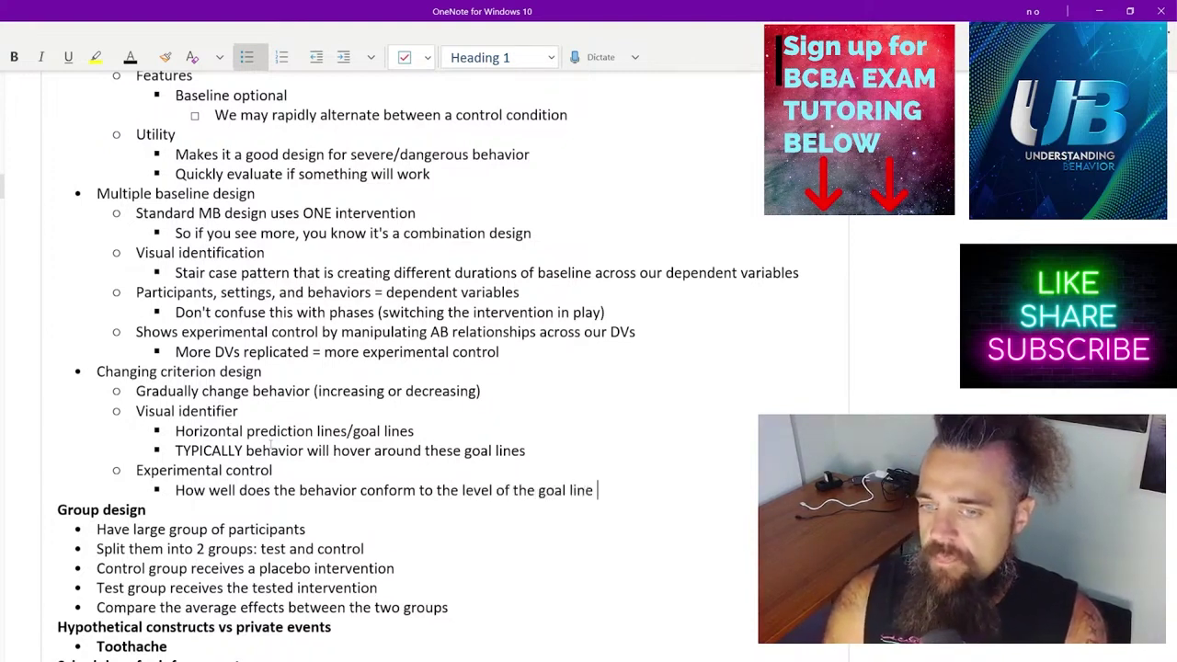
{"action": "key", "text": "Return"}
{"action": "key", "text": "Tab"}
{"action": "type", "text": "G"}
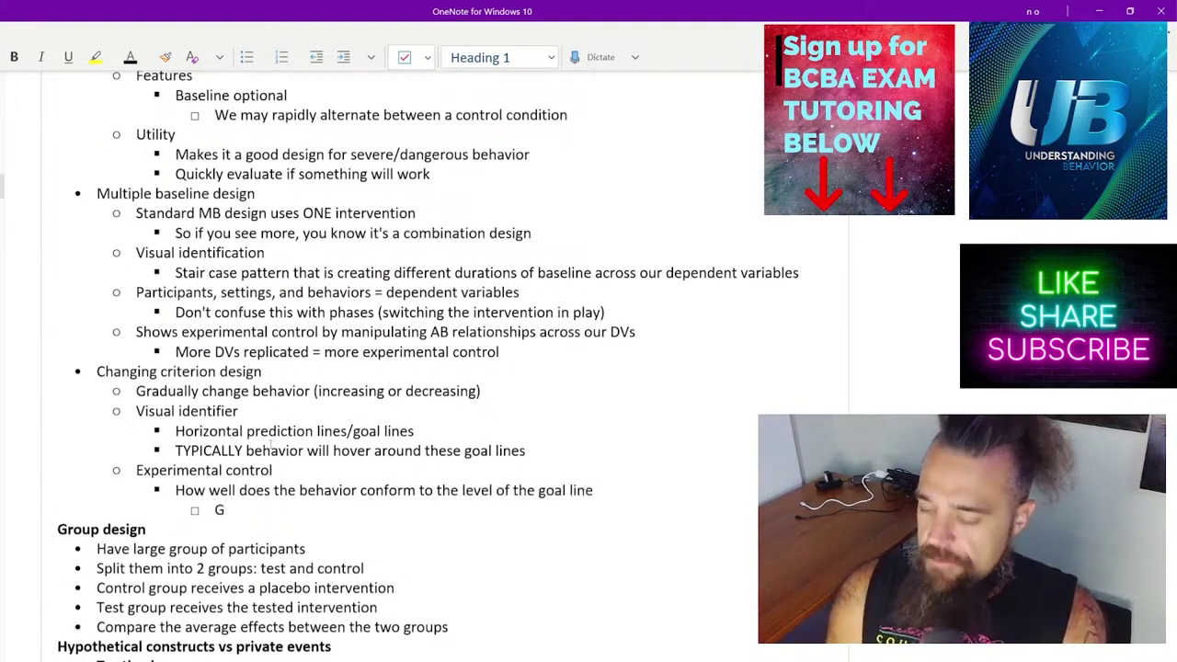
{"action": "key", "text": "BackSpace"}
{"action": "type", "text": "Good match"}
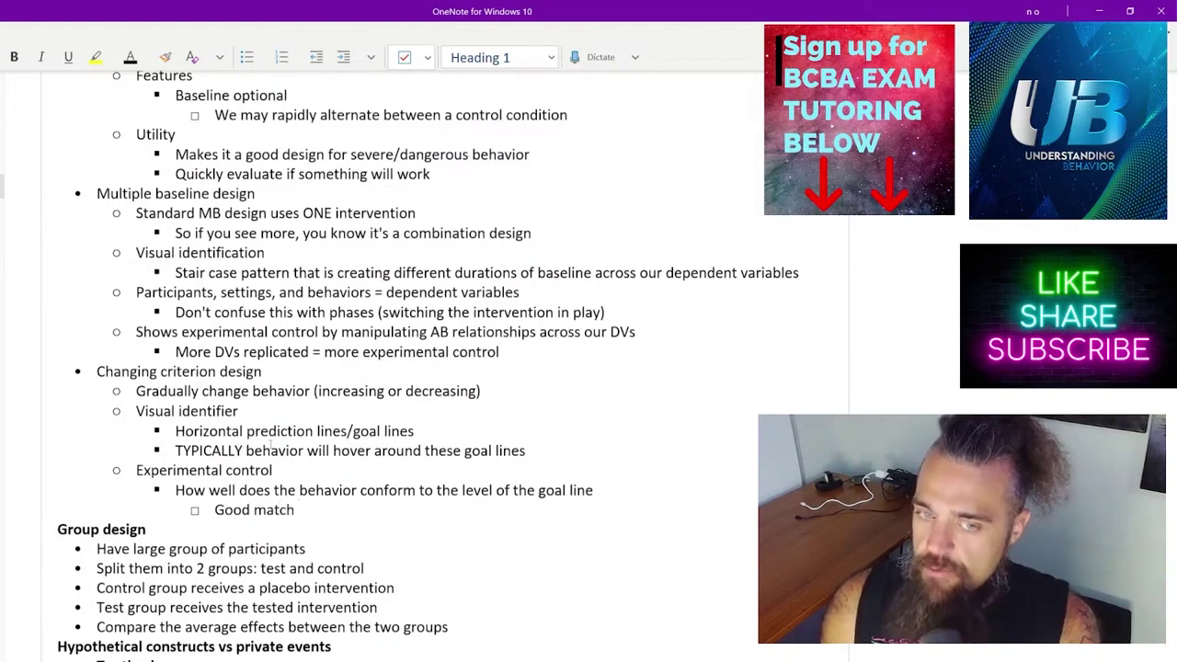
{"action": "type", "text": " with goal line ="}
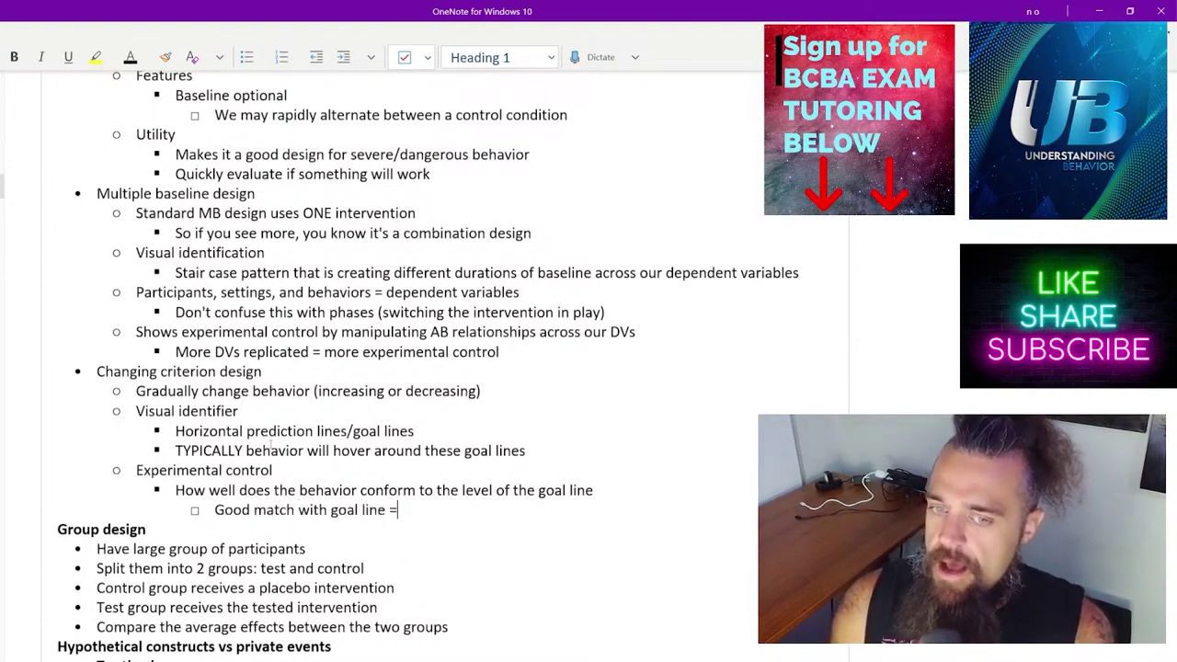
{"action": "type", "text": " good experimental control"}
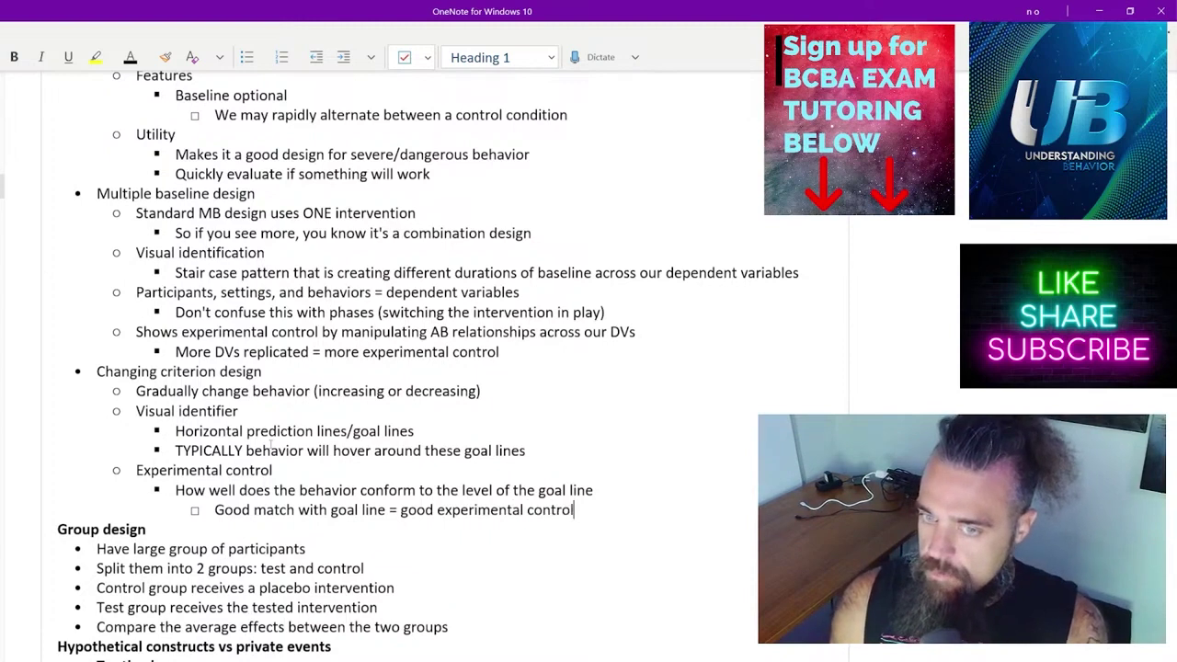
{"action": "key", "text": "Return"}
{"action": "type", "text": "All "}
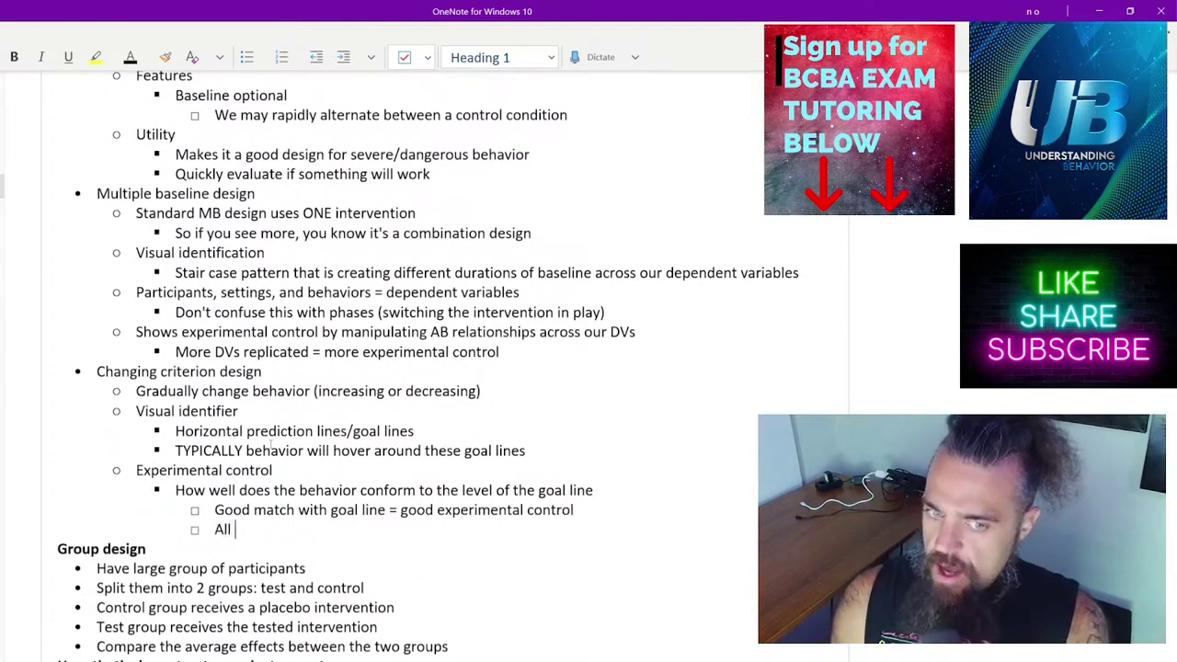
{"action": "type", "text": "over the place ="}
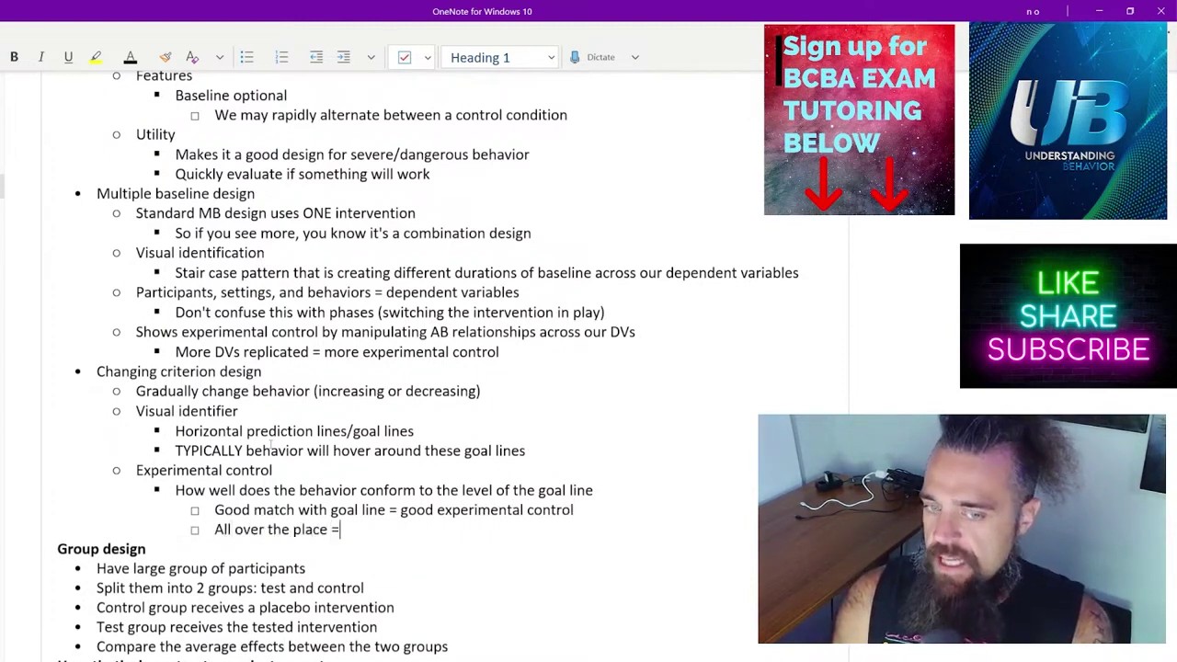
{"action": "type", "text": " bad experimental control"}
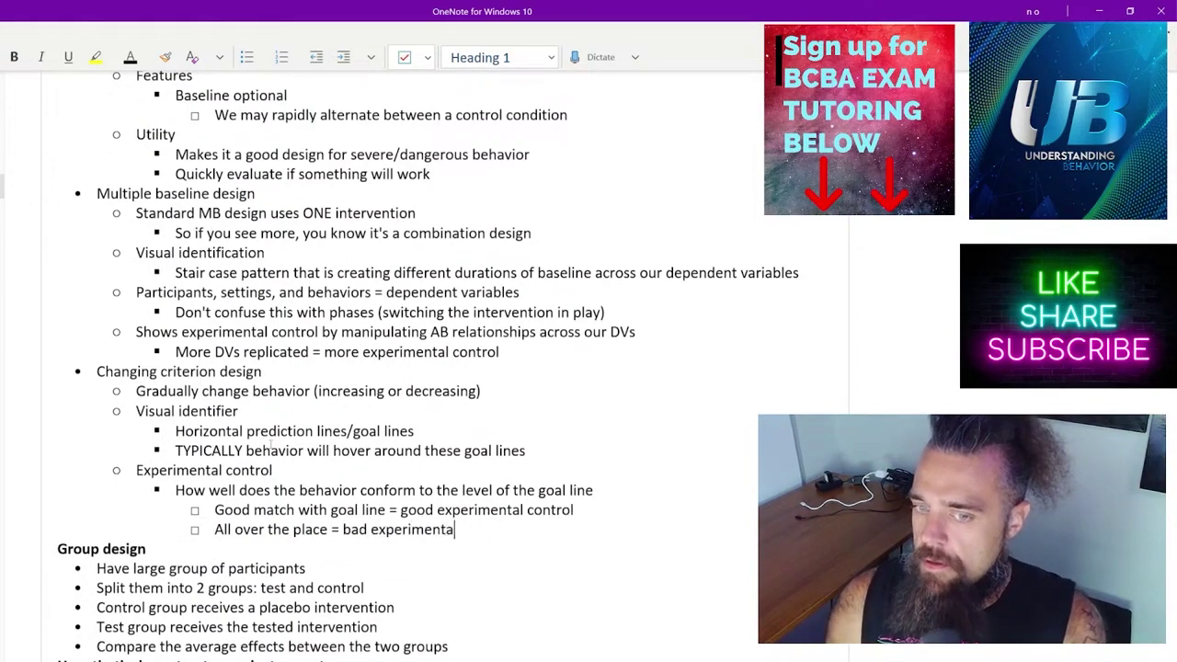